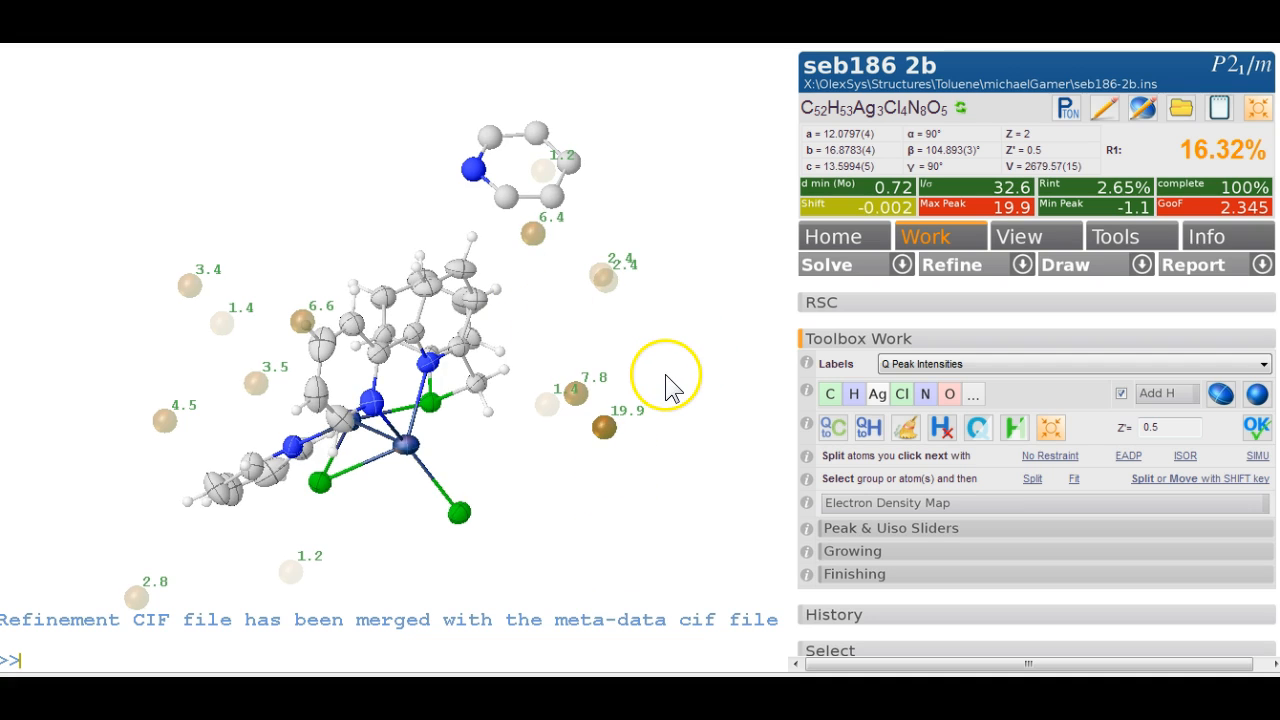
Gather the residual peaks close to the complex and display its symmetry-growth bonds in grow mode.
left_click(1258, 112)
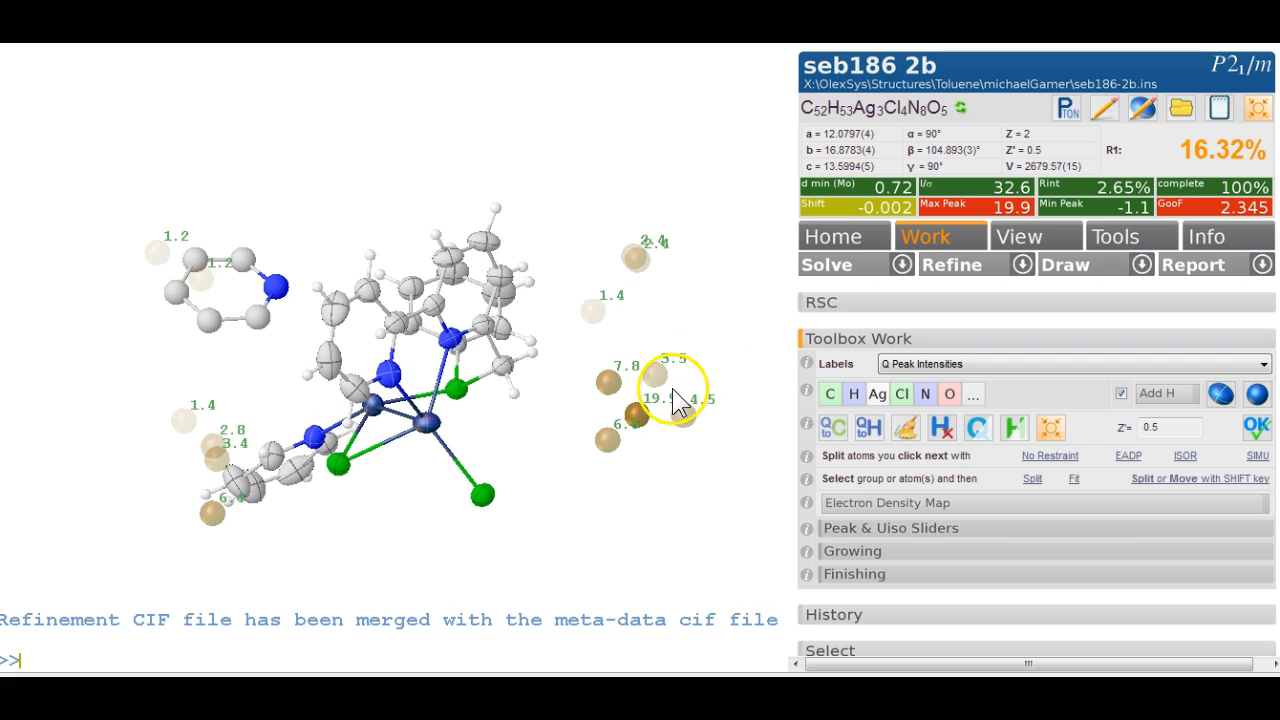
key("ctrl+g")
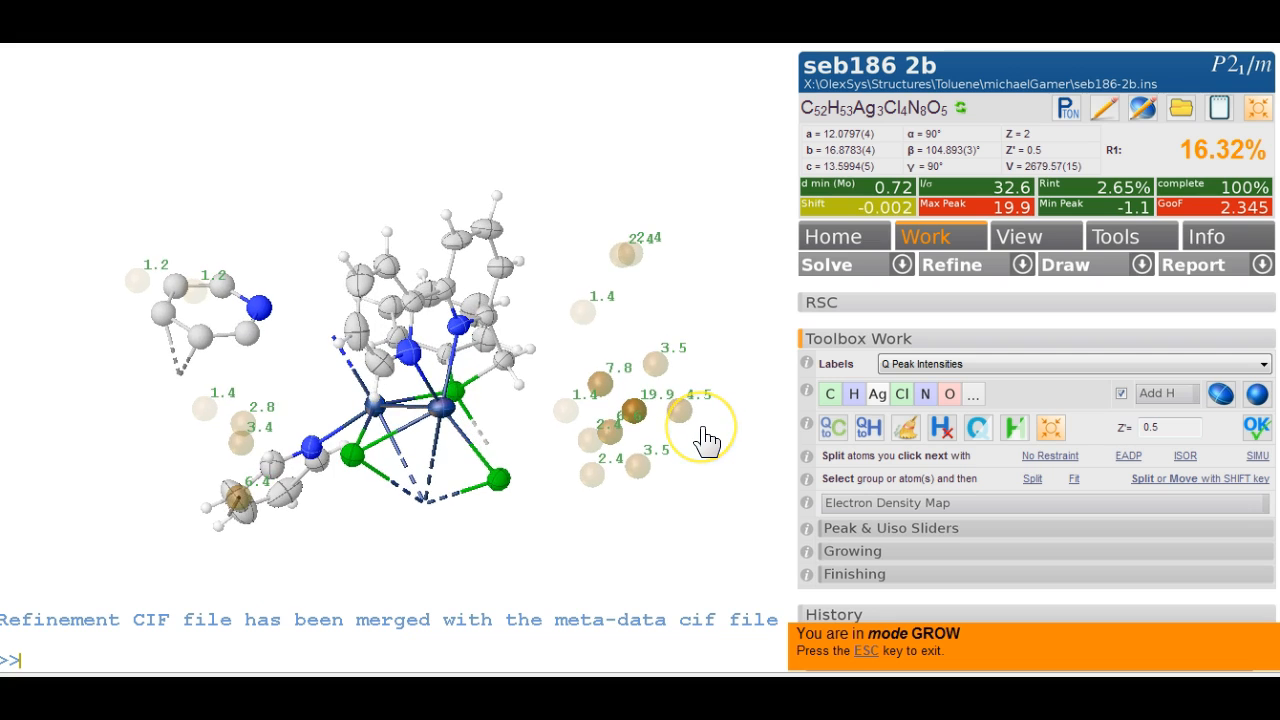
left_click_drag(705, 436, 725, 362)
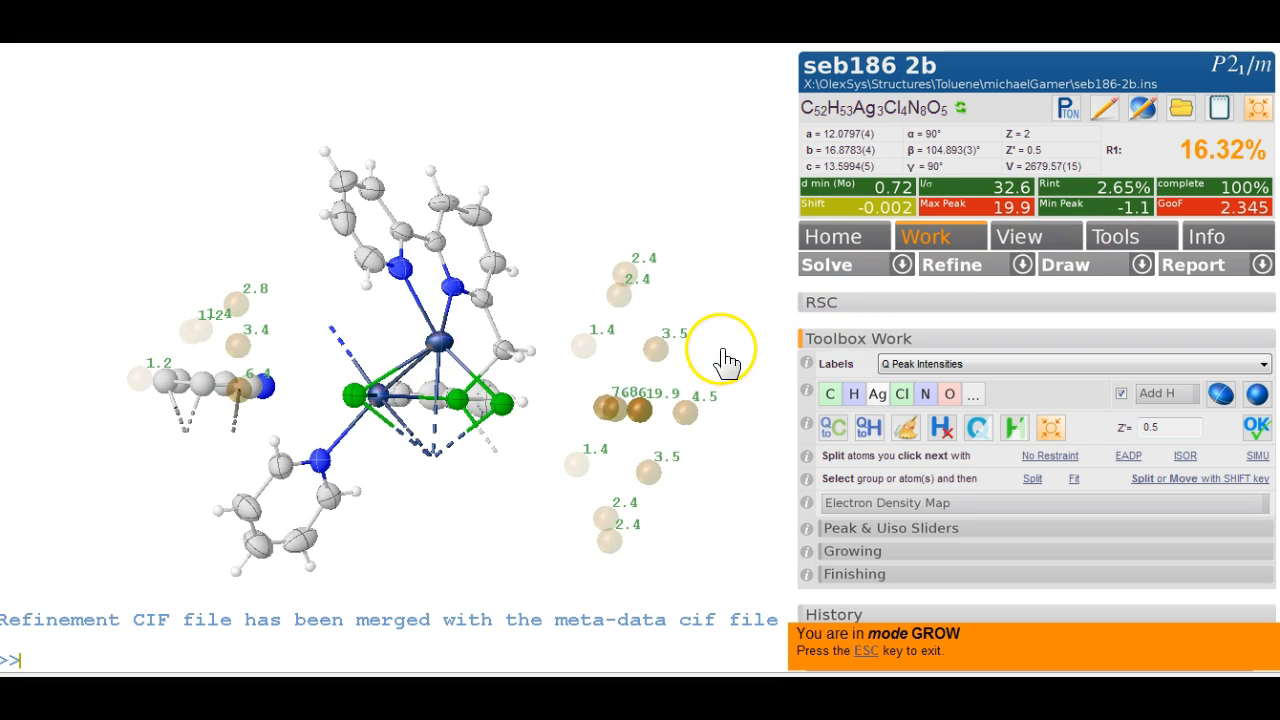
left_click_drag(749, 409, 752, 428)
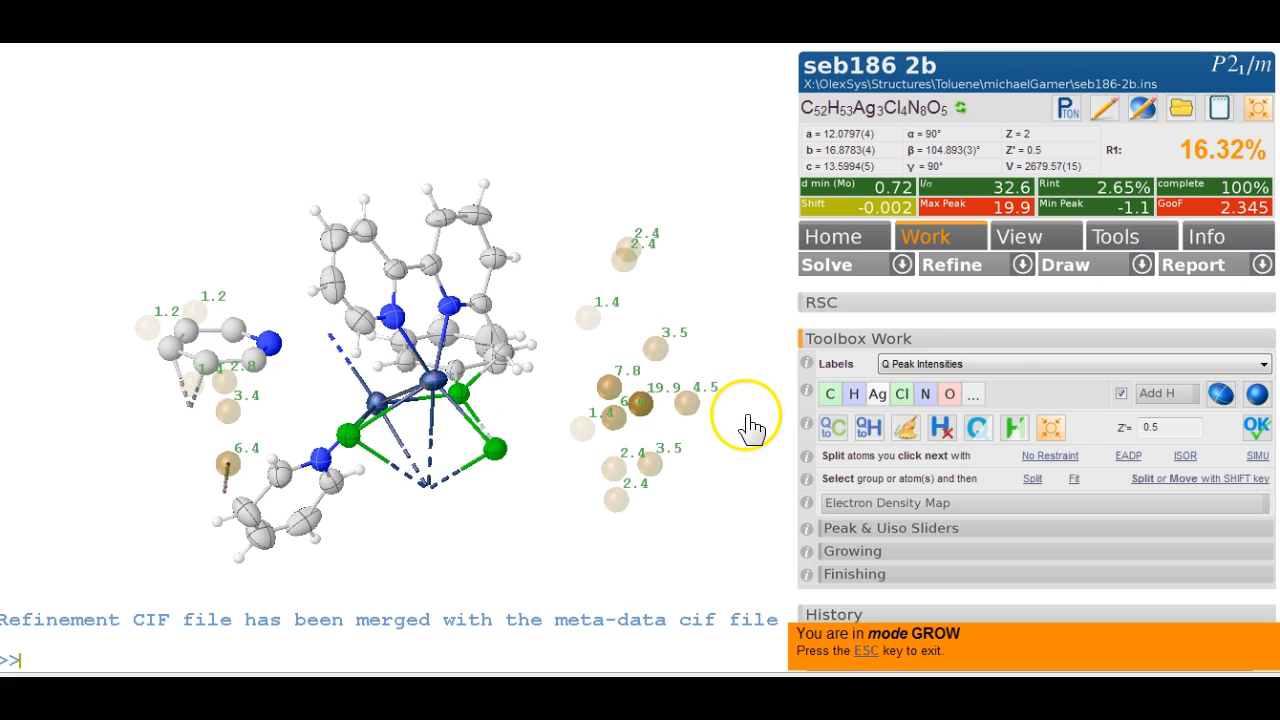
Load the perchlorate anion, ClO4-, from the fragment database.
left_click(1139, 238)
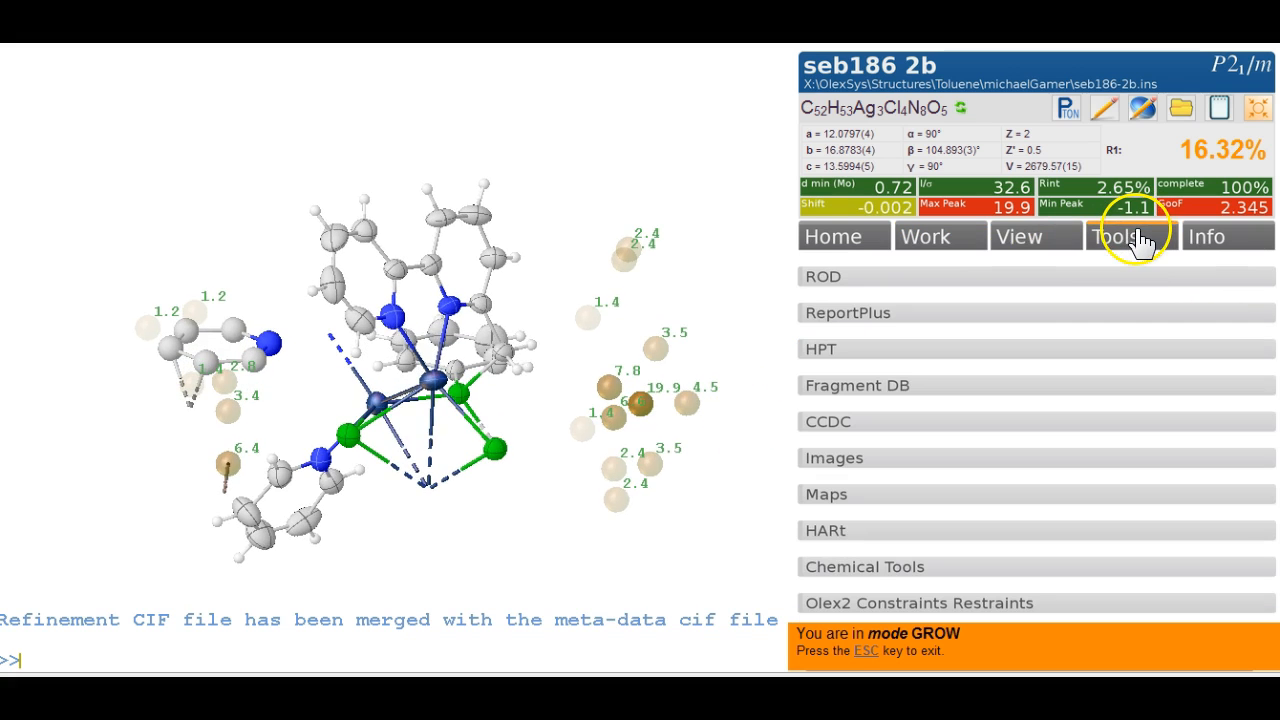
left_click(938, 395)
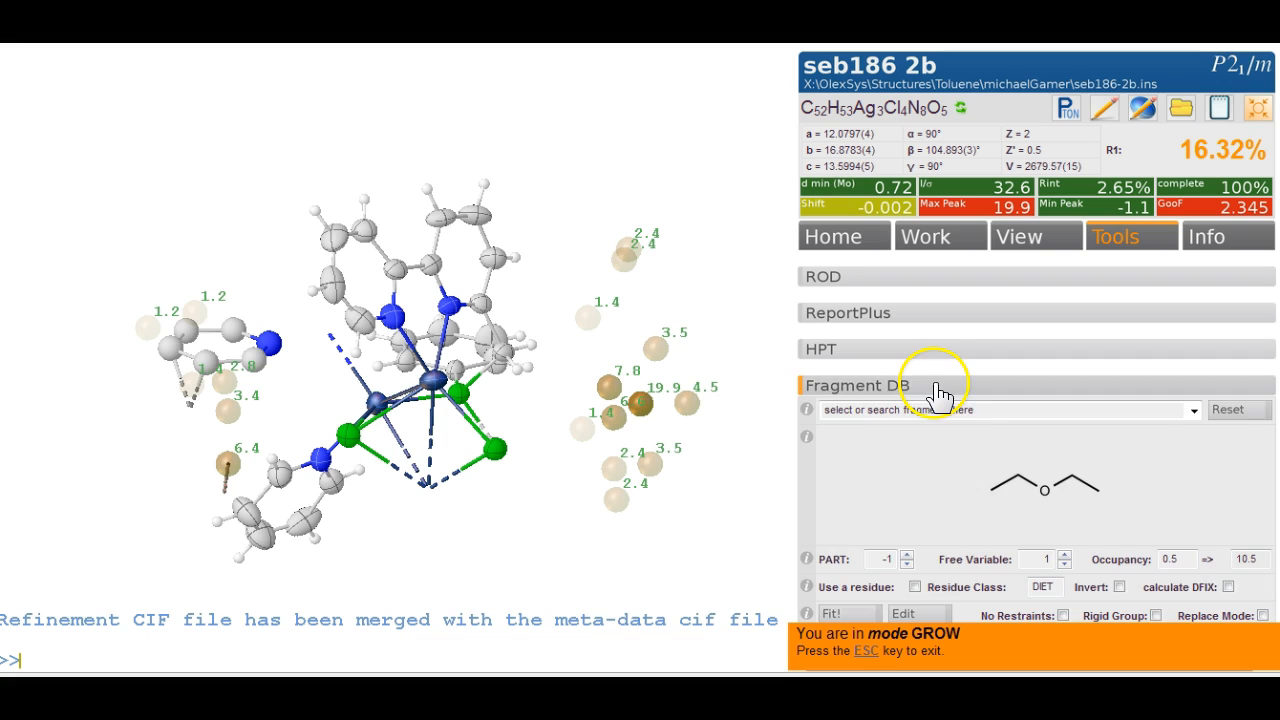
left_click(1000, 402)
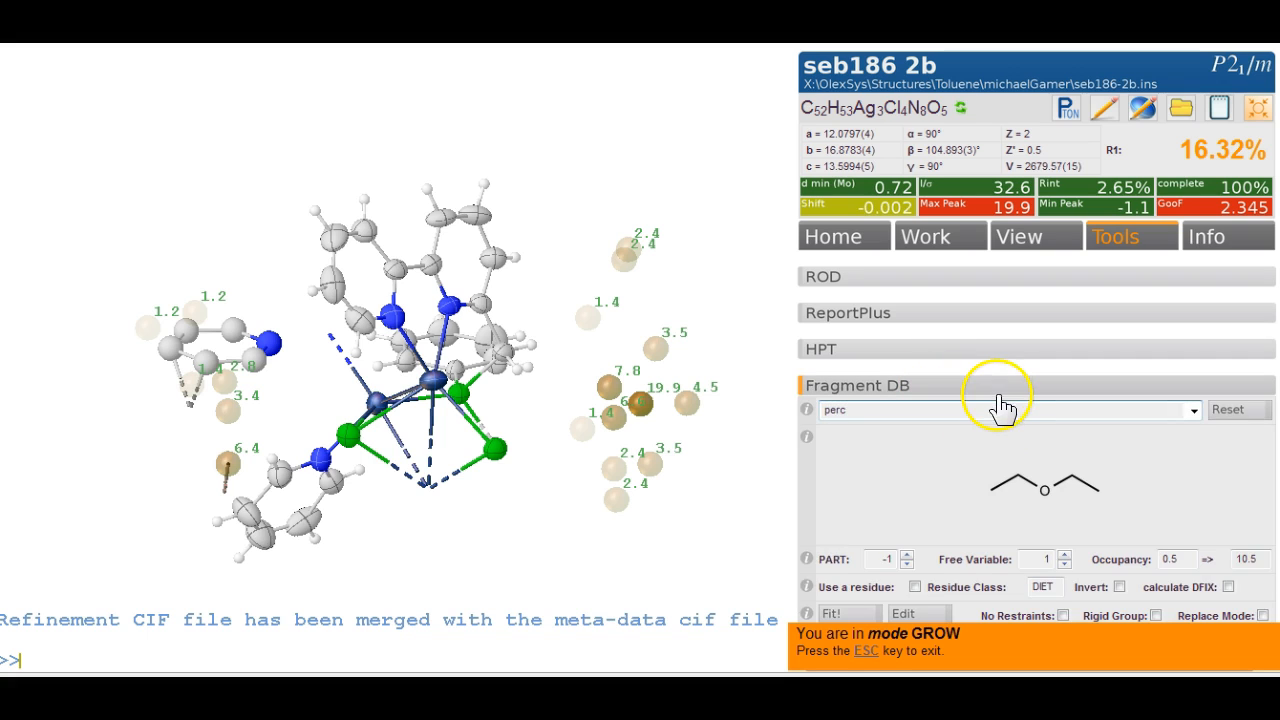
left_click(1003, 412)
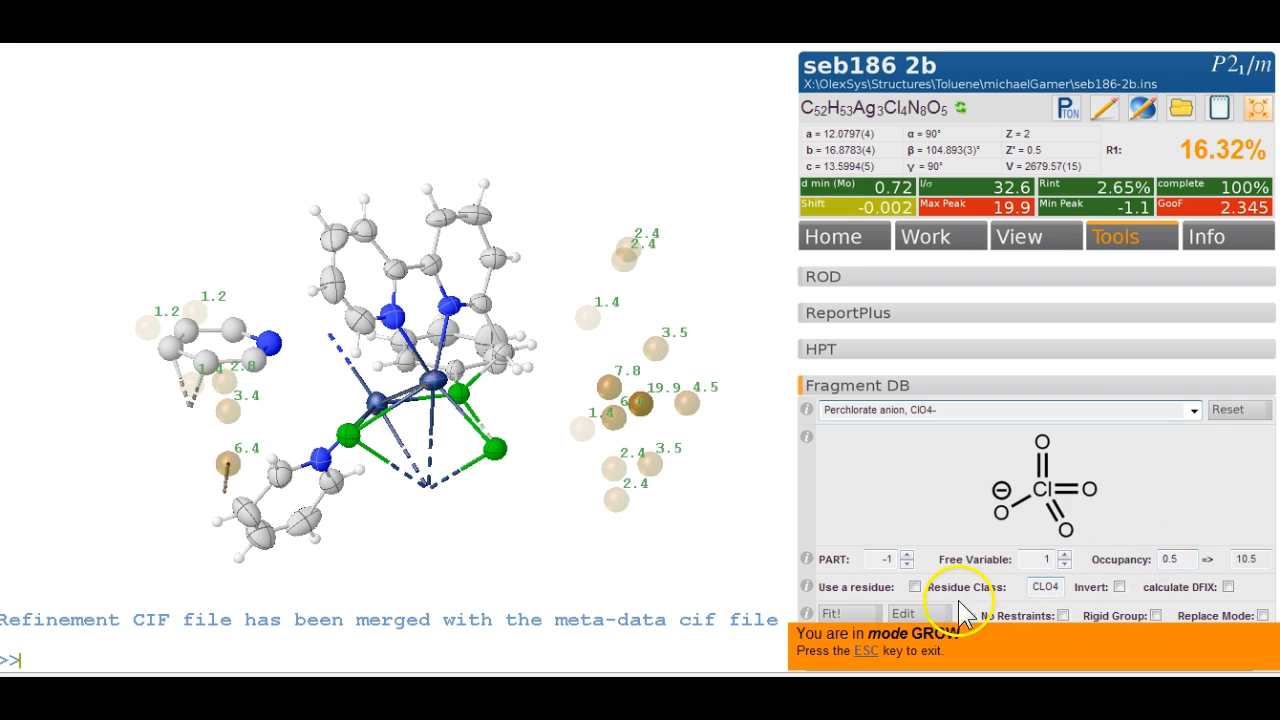
Fit the perchlorate fragment onto the cluster of strong residual peaks beside the complex and accept the placement.
left_click(842, 615)
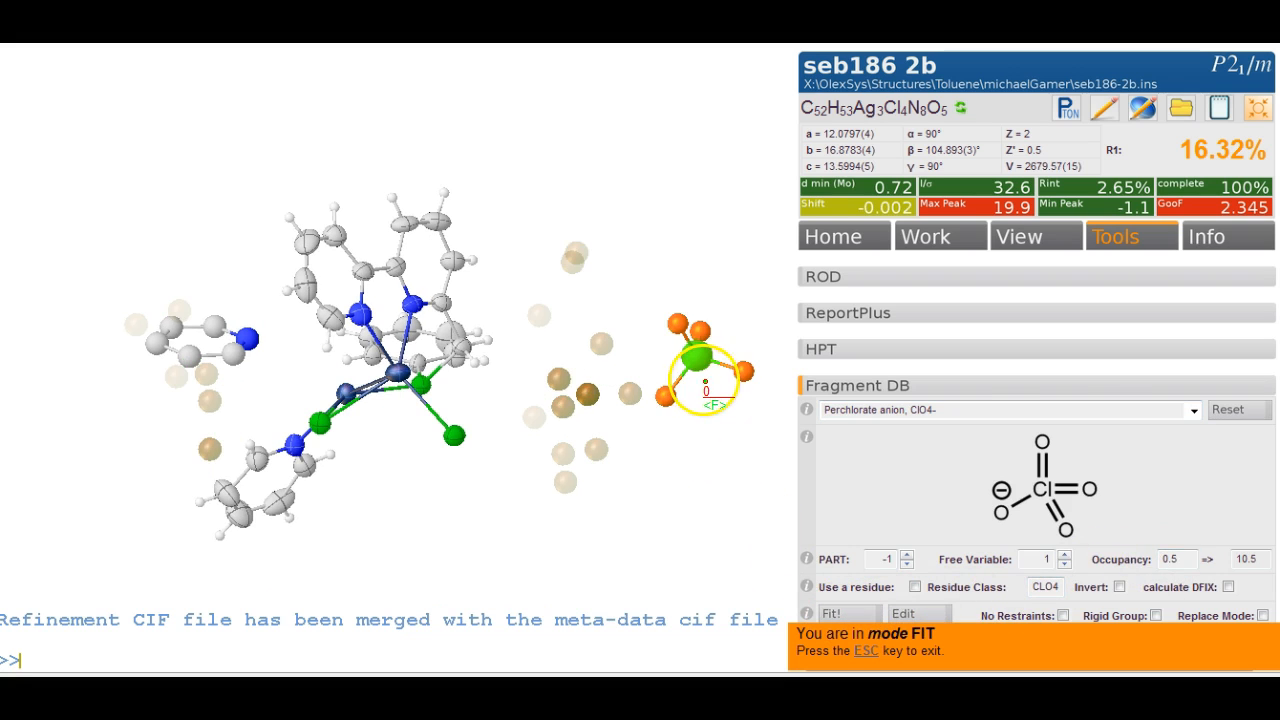
left_click_drag(632, 361, 631, 359)
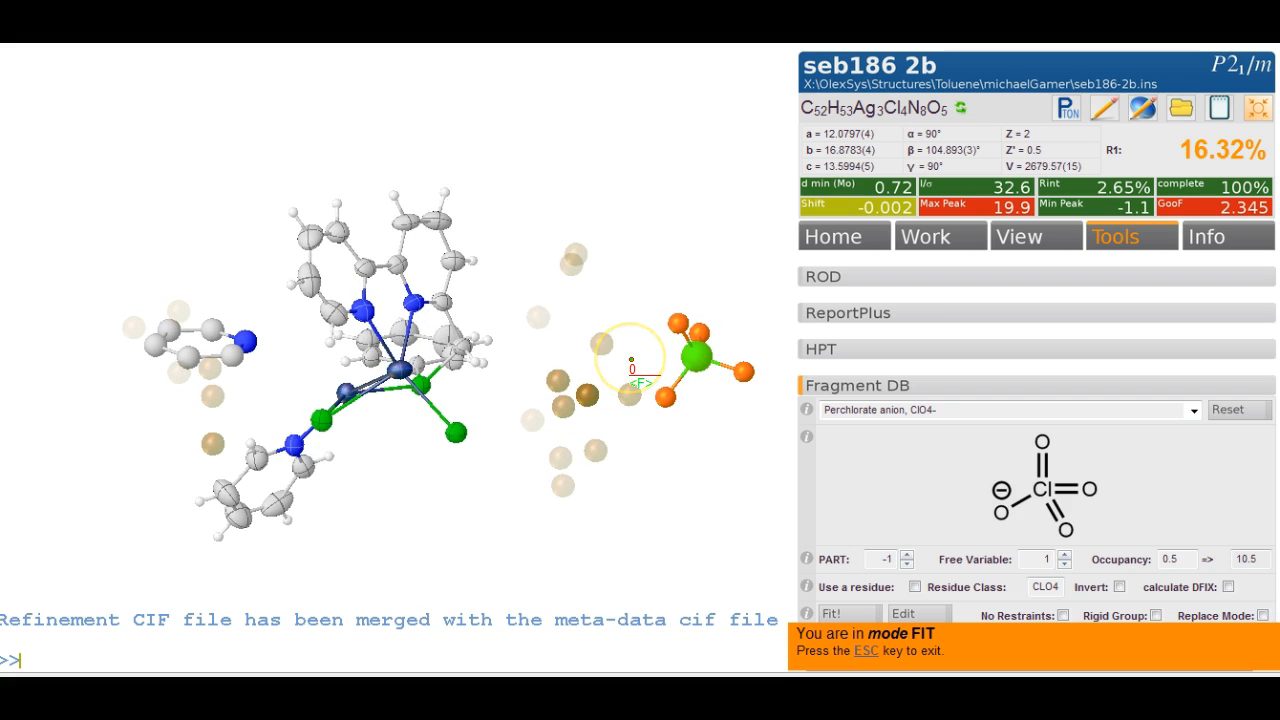
left_click(677, 323)
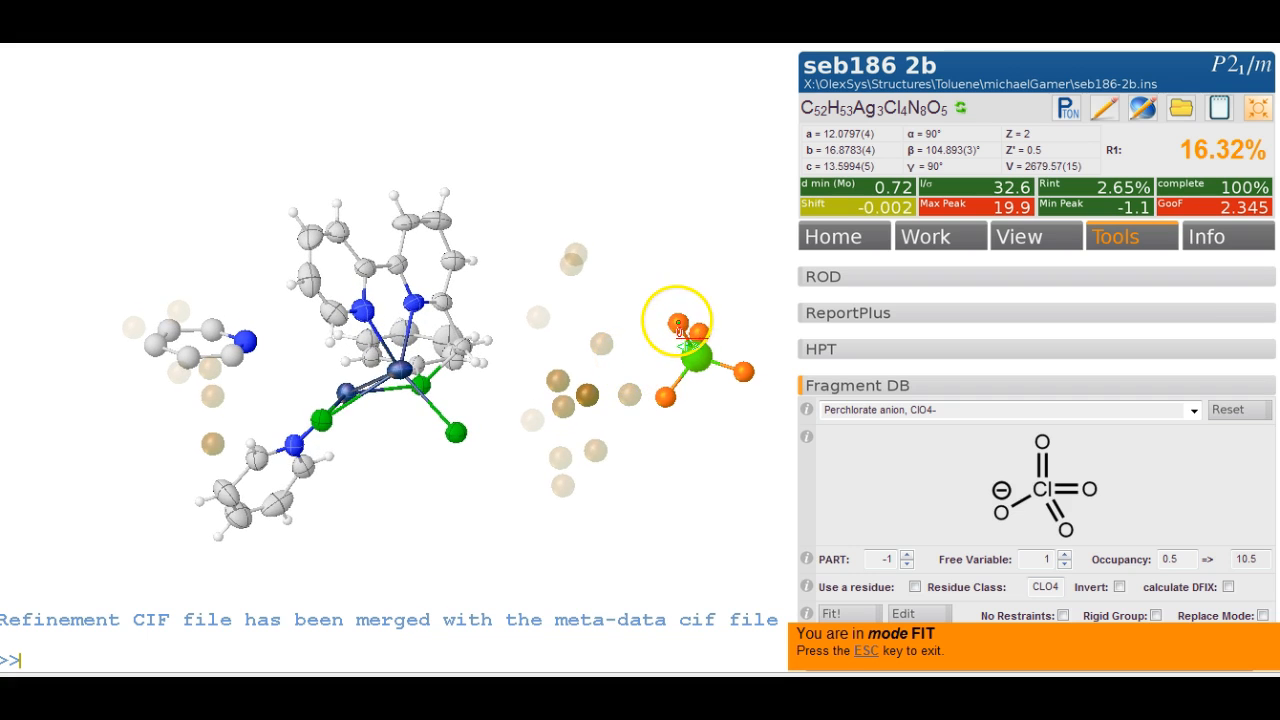
left_click_drag(677, 323, 661, 409)
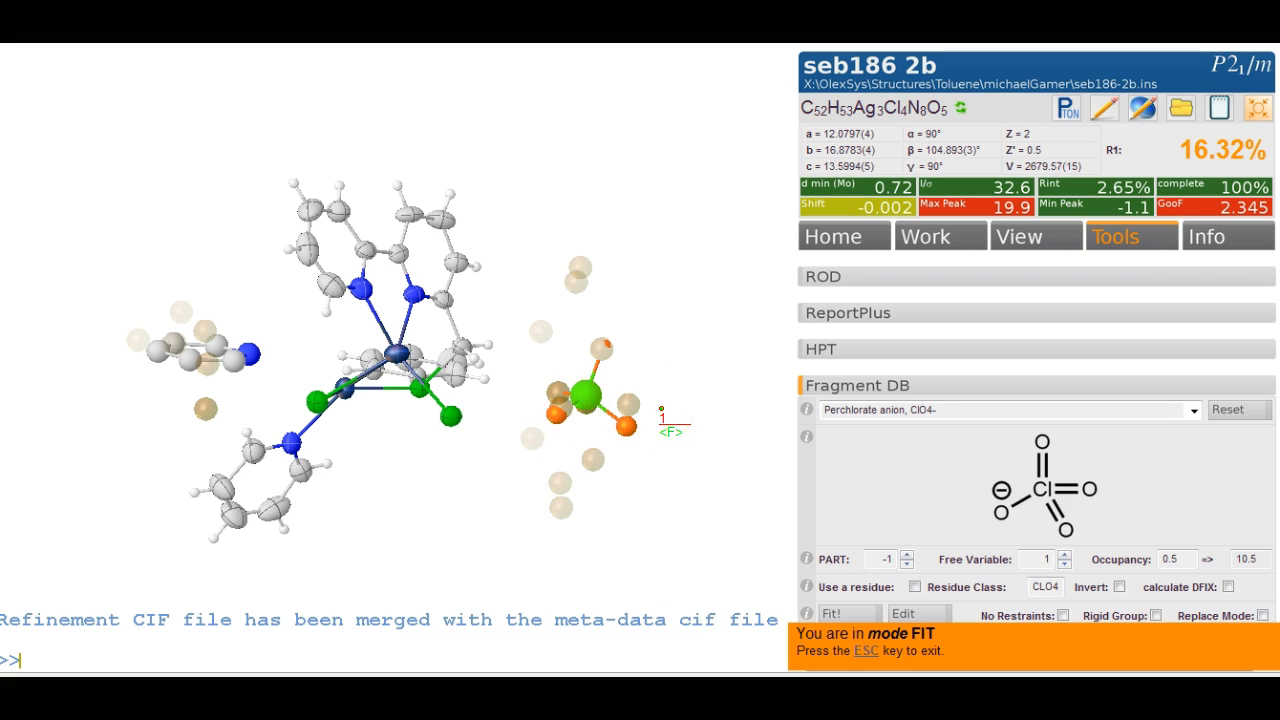
key("Escape")
mouse_move(659, 406)
left_mouse_down()
mouse_move(688, 358)
mouse_move(649, 376)
mouse_move(663, 384)
left_mouse_up()
left_click_drag(271, 371, 319, 382)
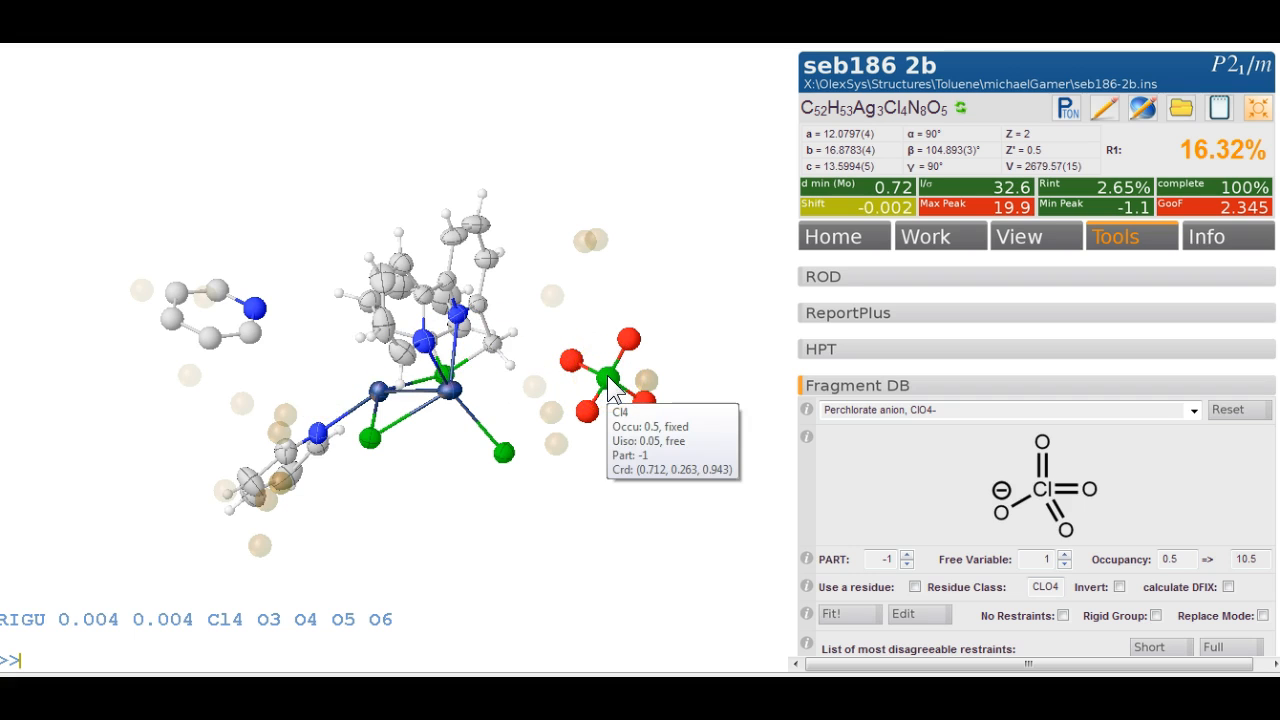
Refine the structure with the fitted perchlorate anion included.
mouse_move(604, 388)
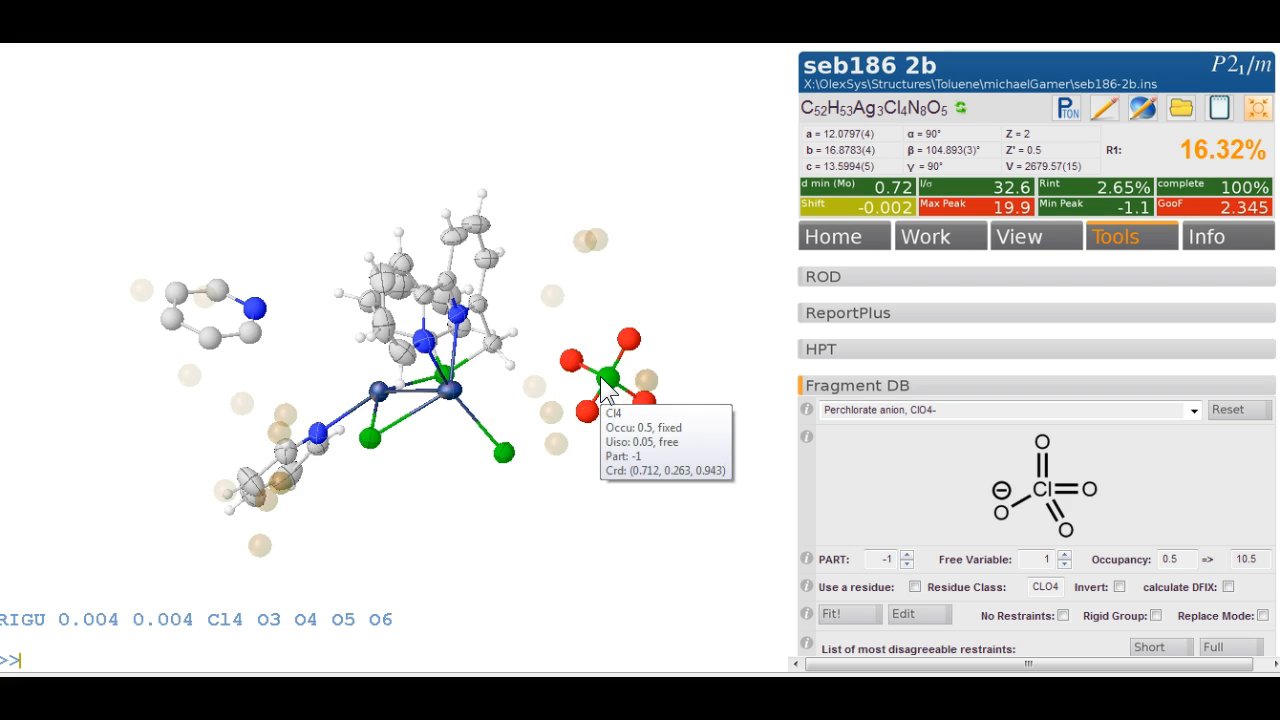
key("ctrl+r")
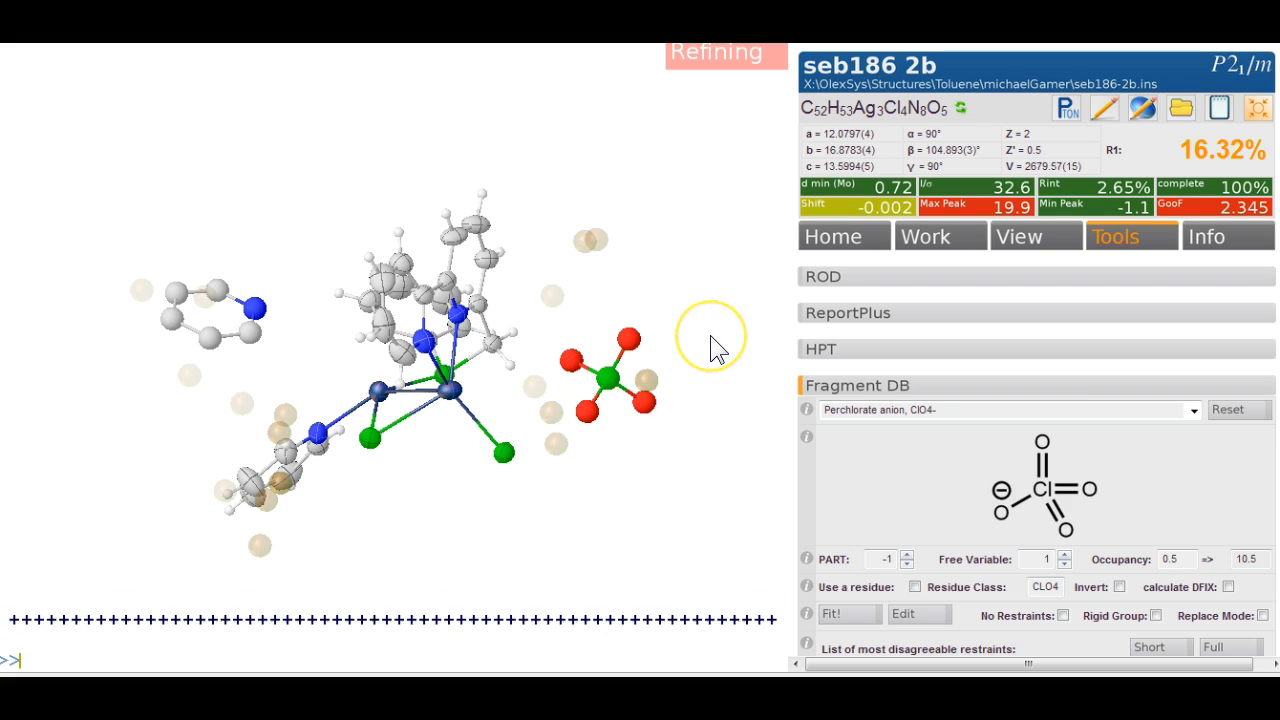
left_click(691, 316)
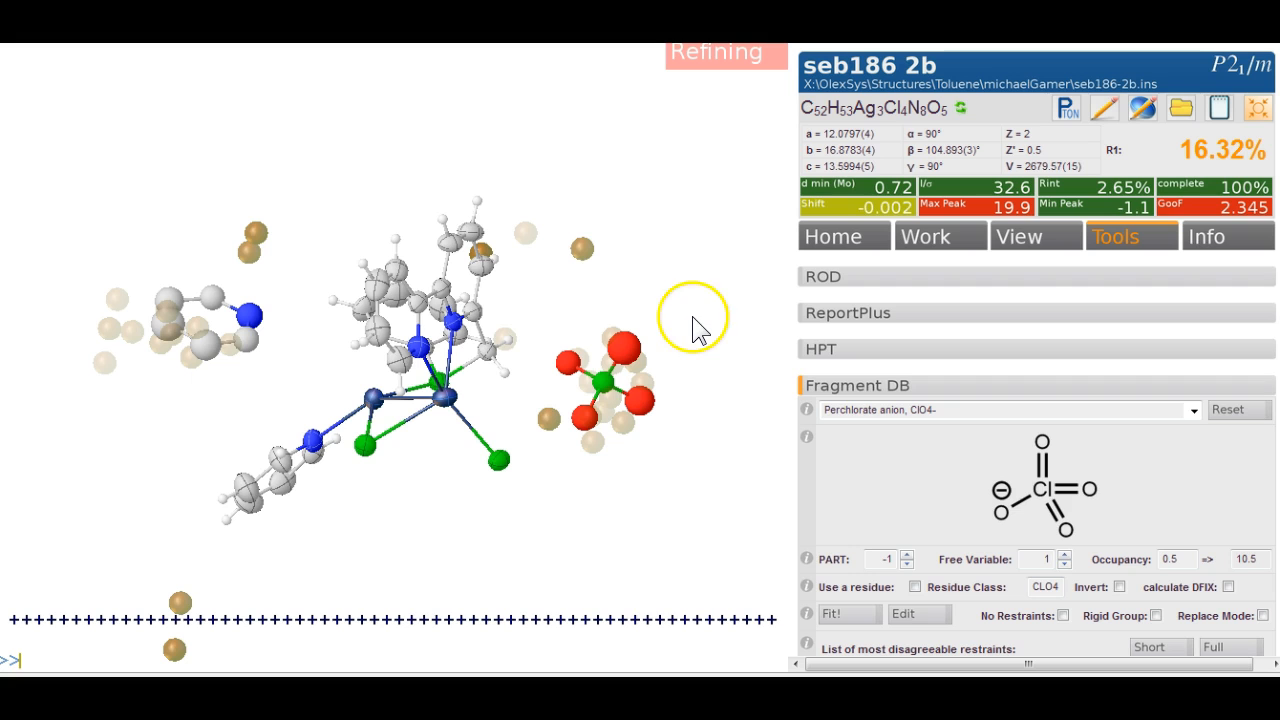
left_click_drag(690, 315, 560, 330)
Fuse the grown structure back to the asymmetric unit and gather the remaining residual peaks around it.
left_click(1262, 112)
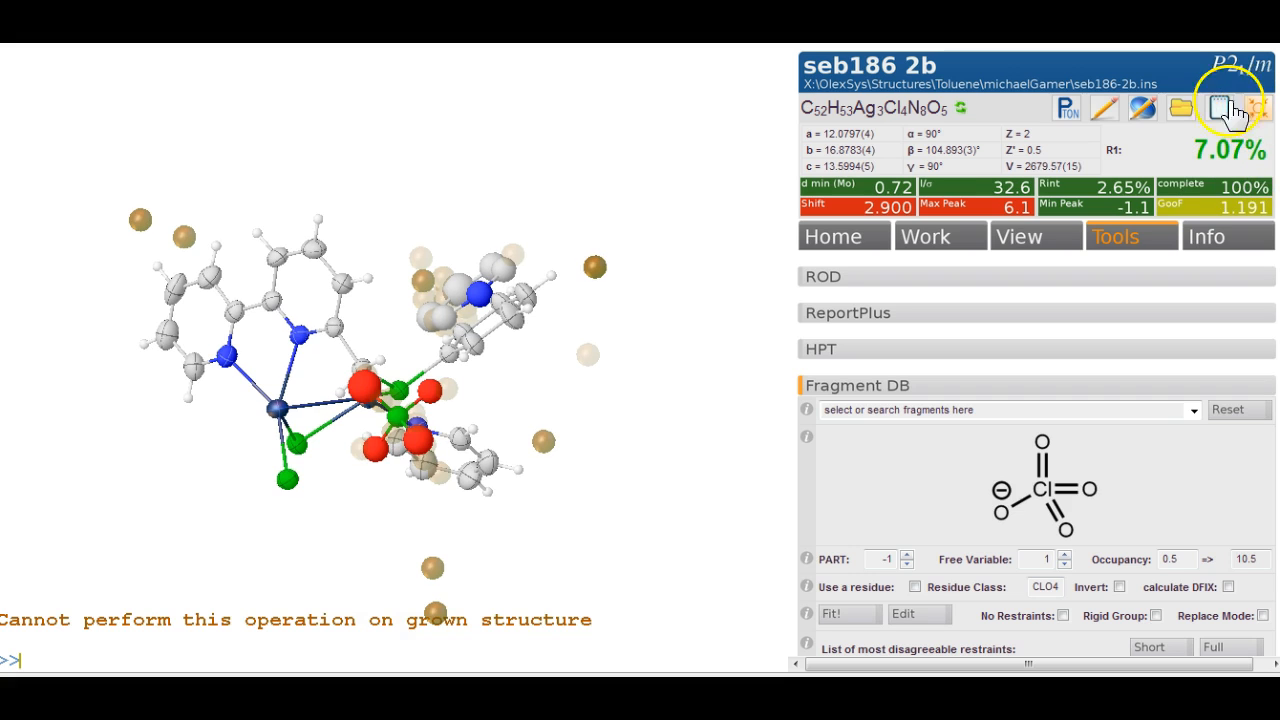
type("fuse")
key("Return")
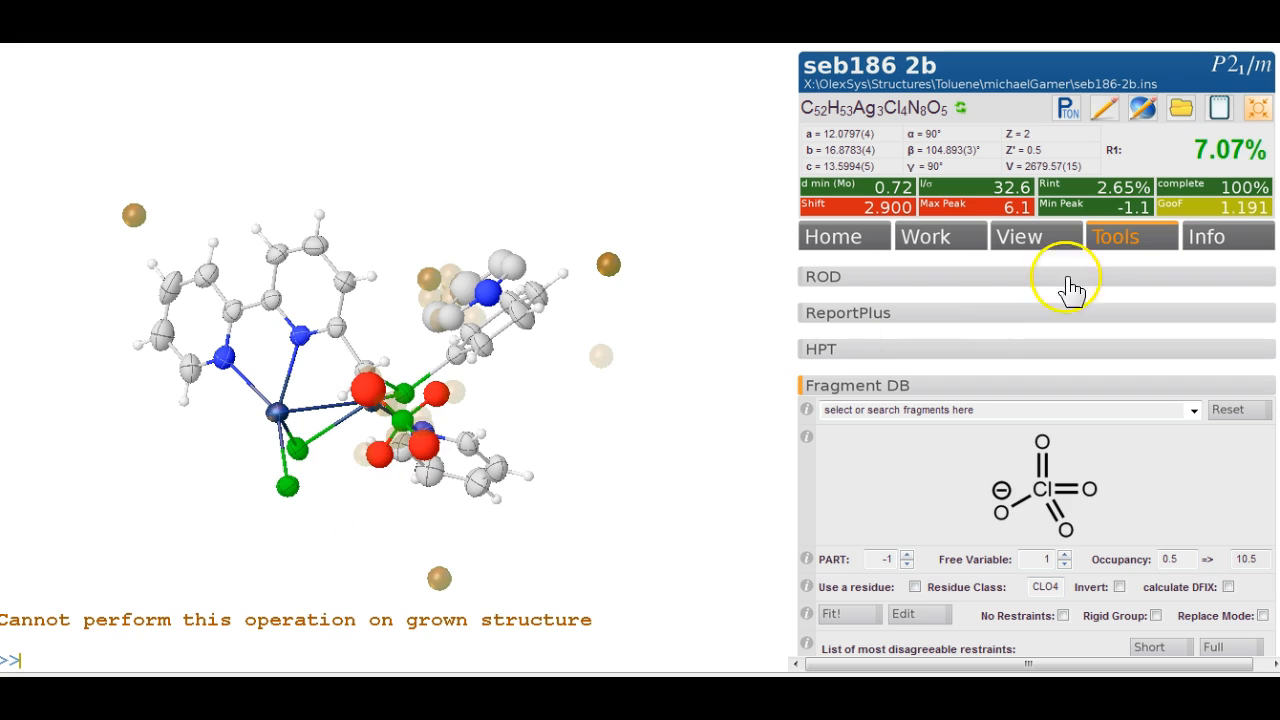
left_click(1257, 108)
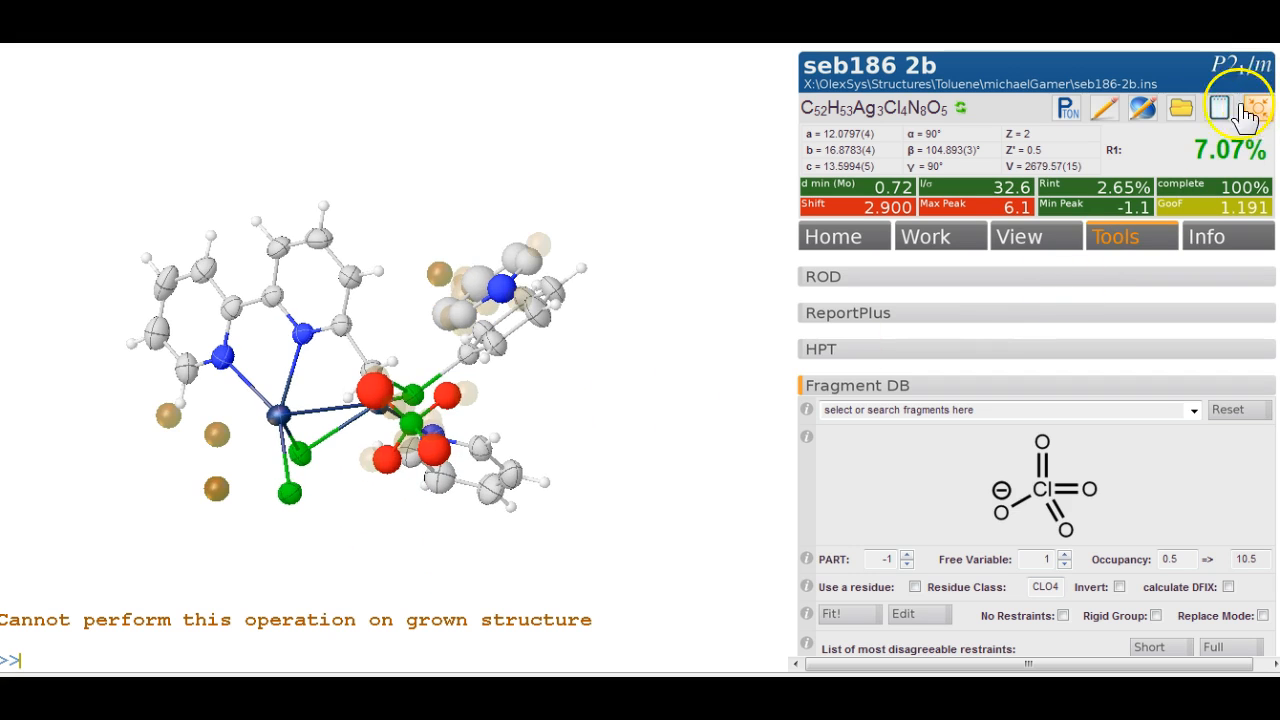
Examine in grow mode how the row of strong residual peaks beside the complex is related by symmetry.
left_click_drag(486, 251, 243, 336)
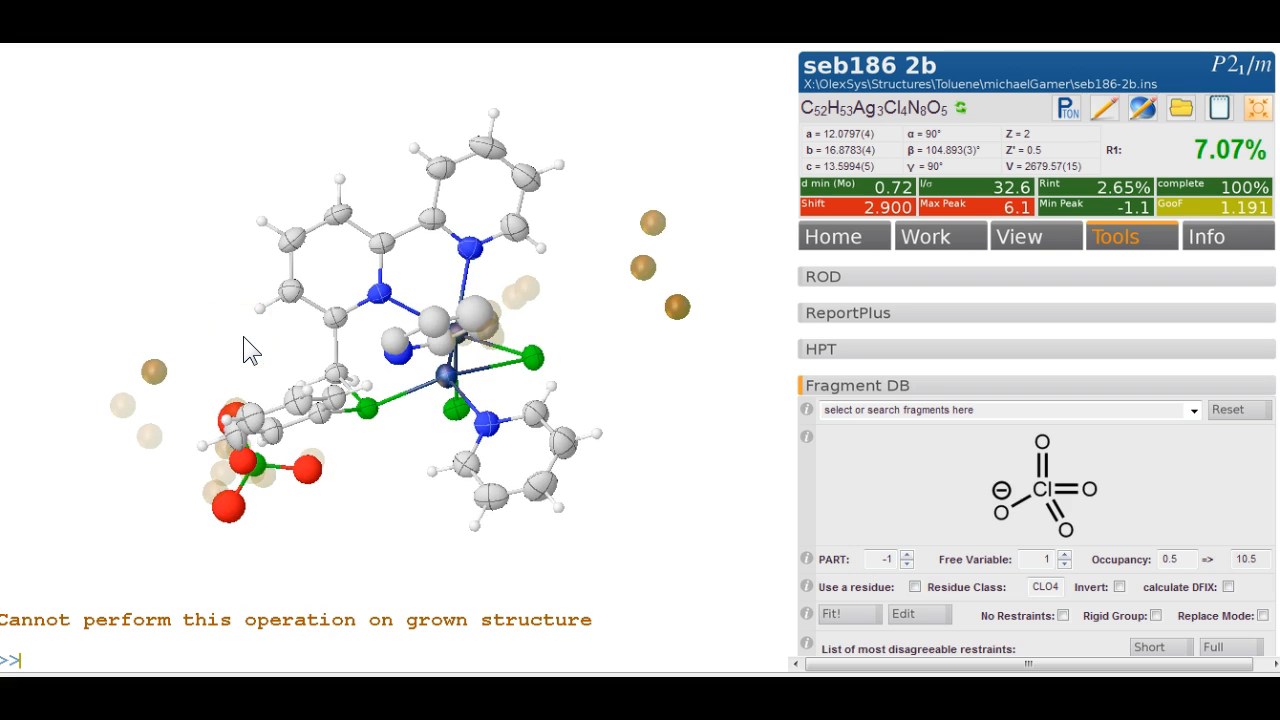
key("ctrl+g")
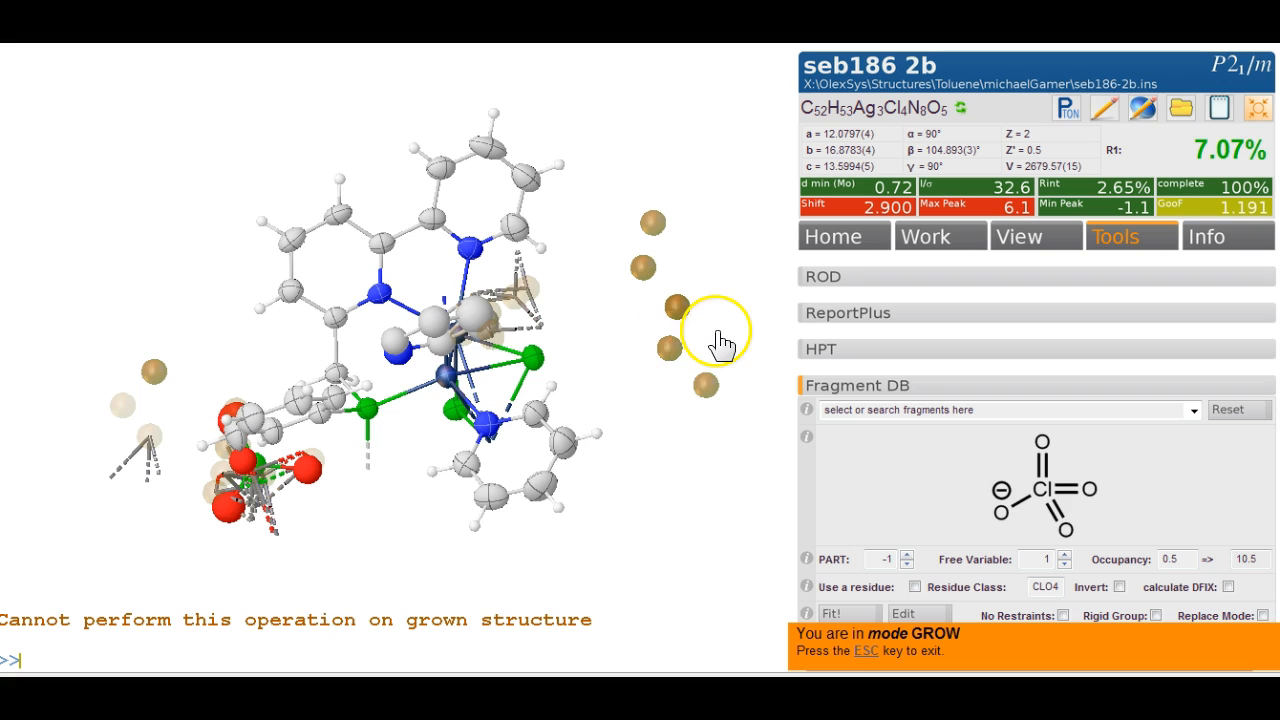
mouse_move(689, 318)
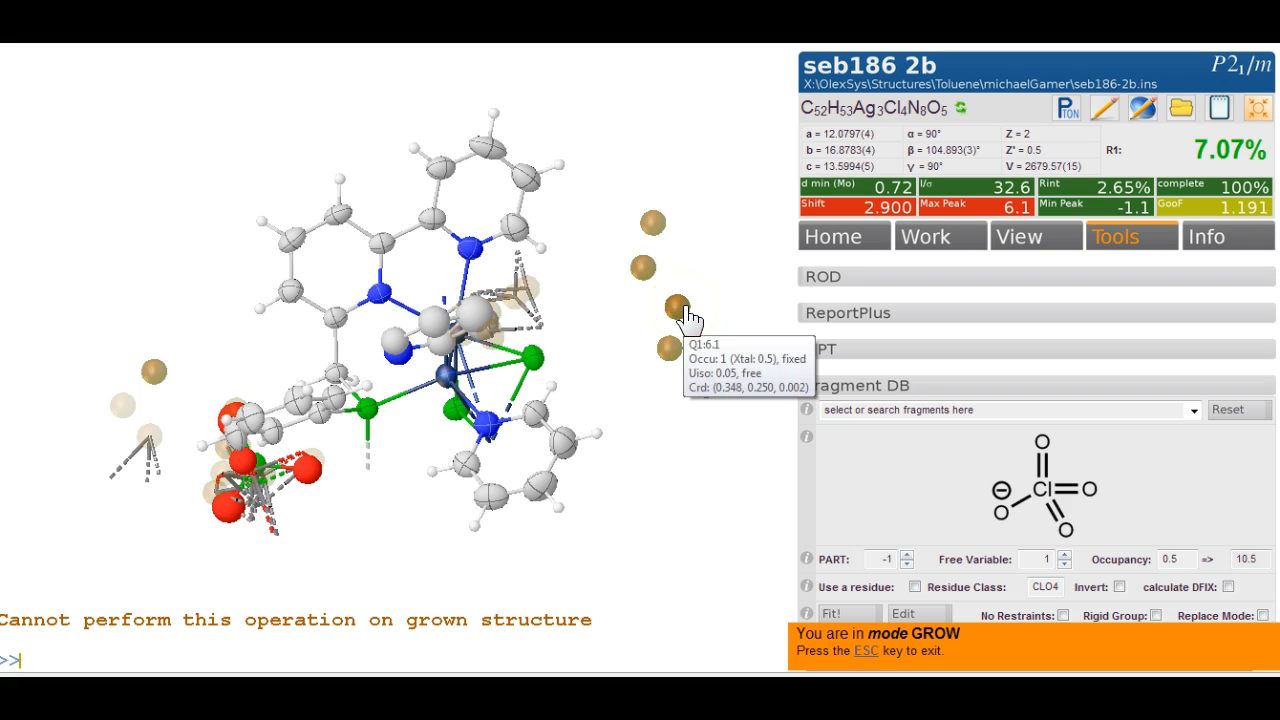
mouse_move(651, 283)
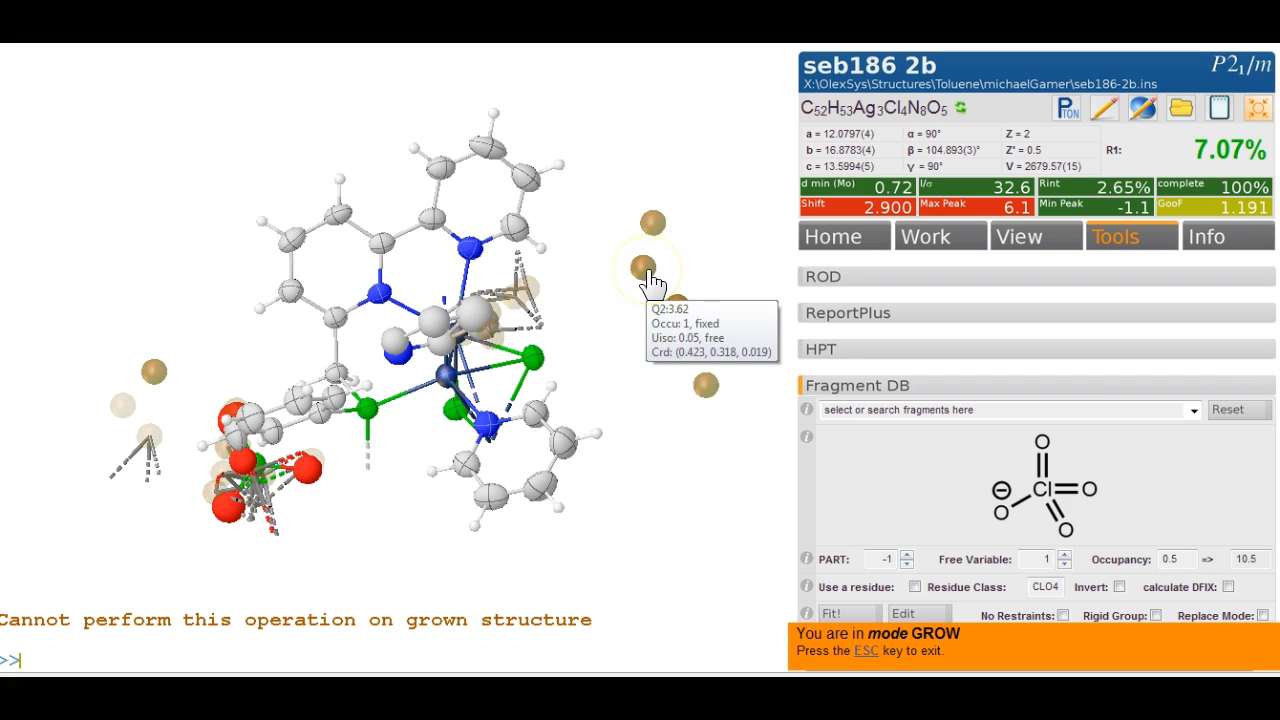
mouse_move(673, 362)
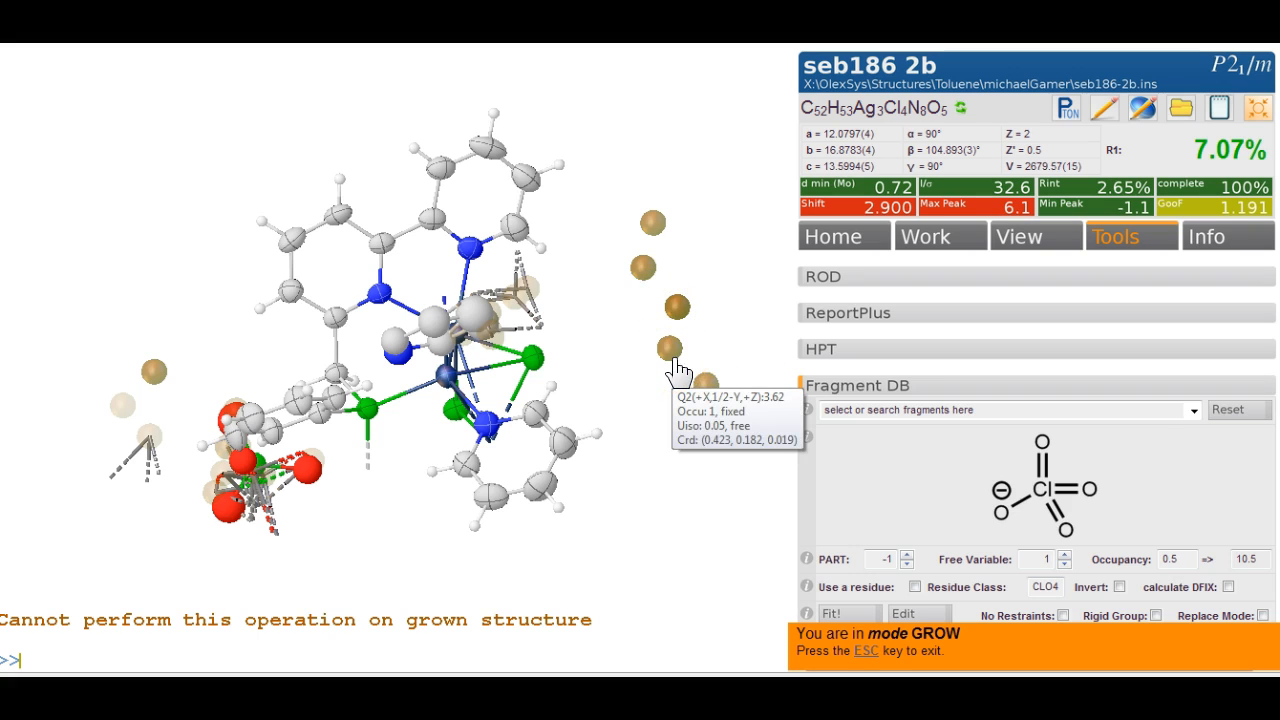
key("Escape")
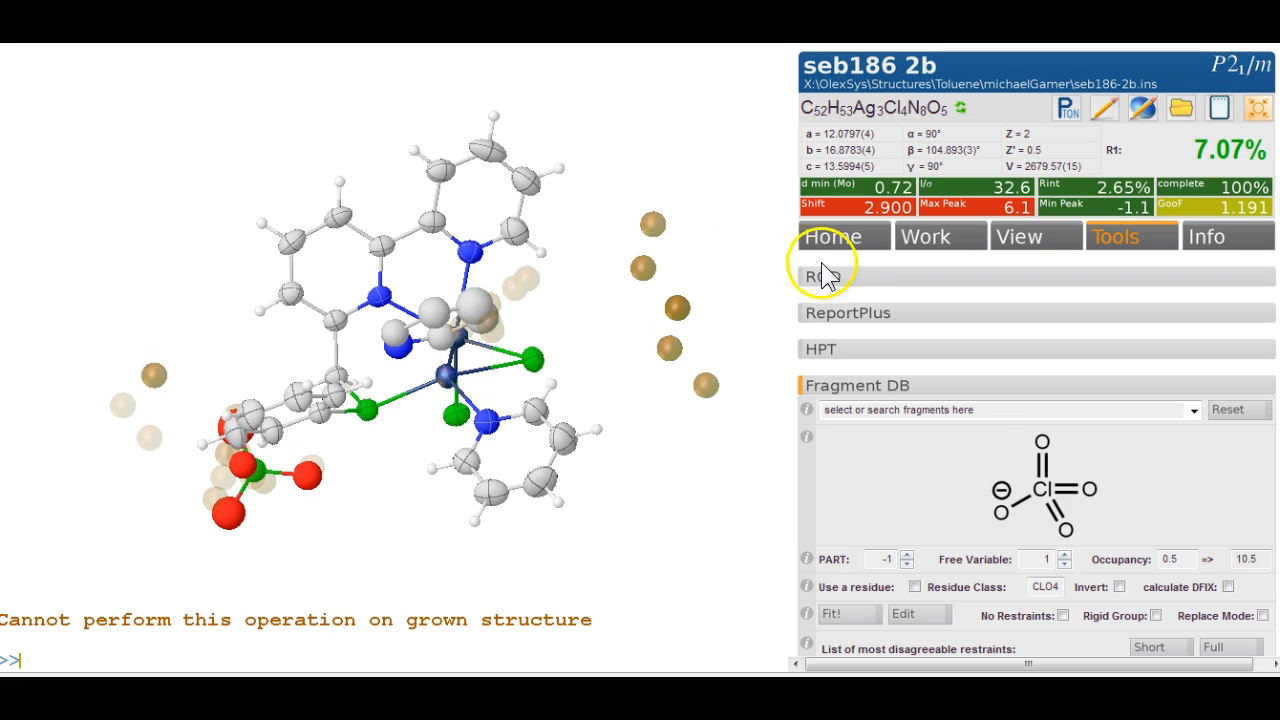
Search the fragment database for ether and load the diethyl ether, C4H10O, fragment.
left_click(995, 416)
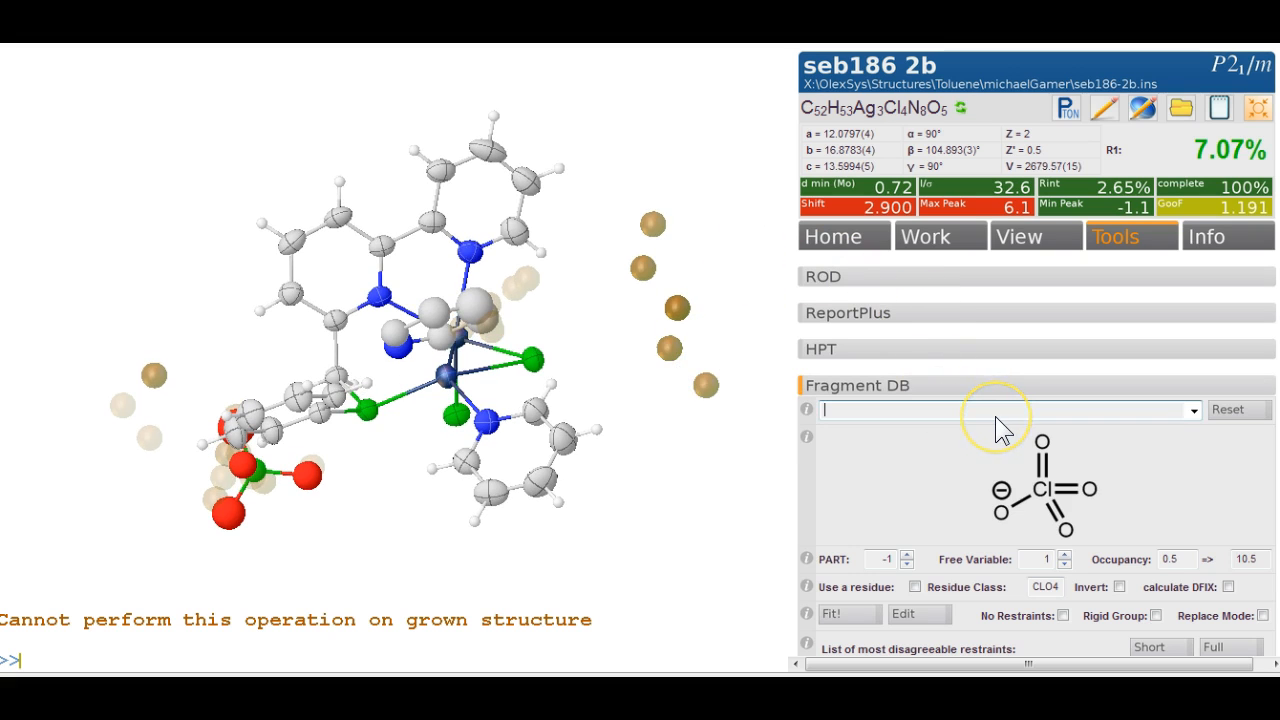
type("ether")
key("Return")
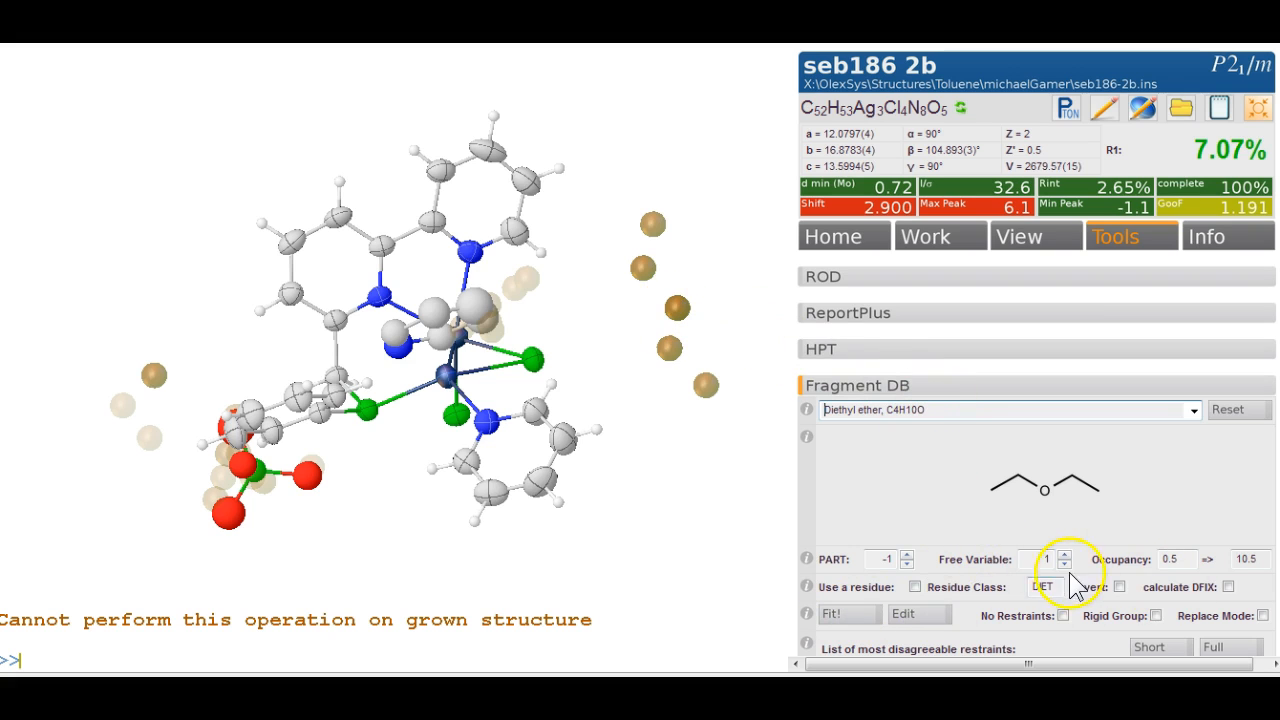
Fit the diethyl ether fragment atom by atom onto the chain of residual peaks beside the complex and accept the placement.
left_click(857, 614)
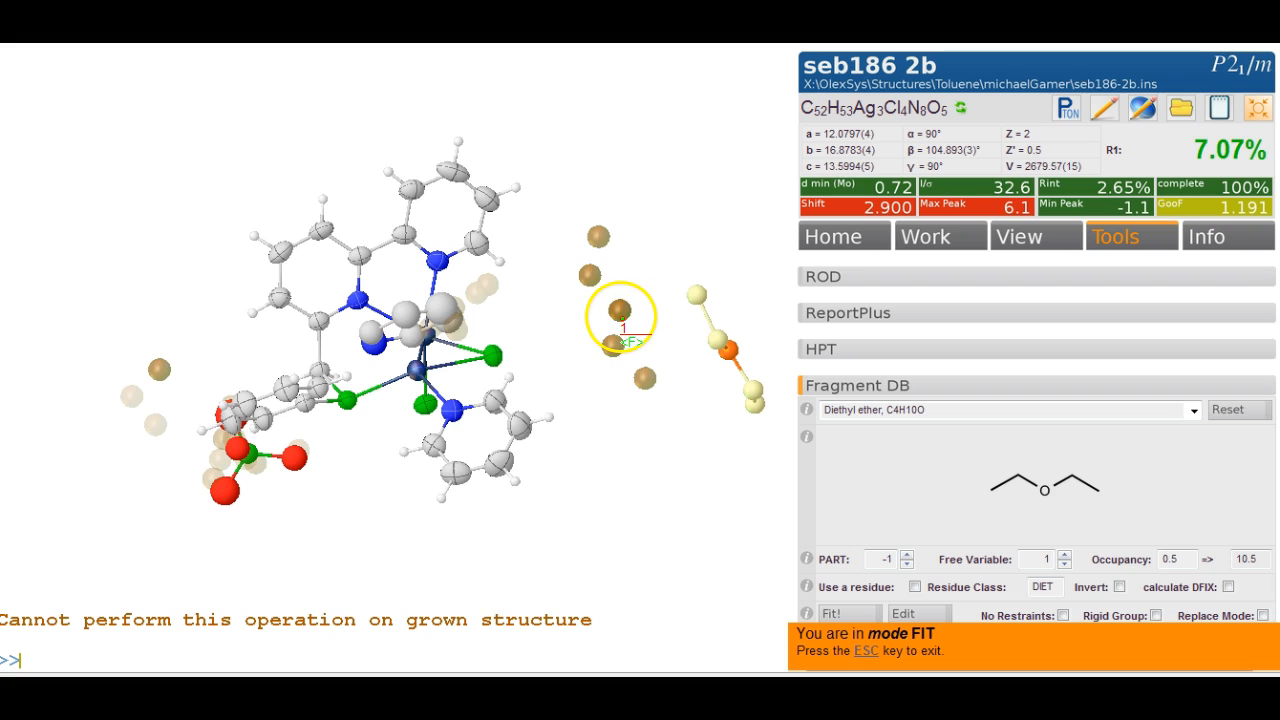
left_click(619, 312)
left_click_drag(611, 263, 651, 234)
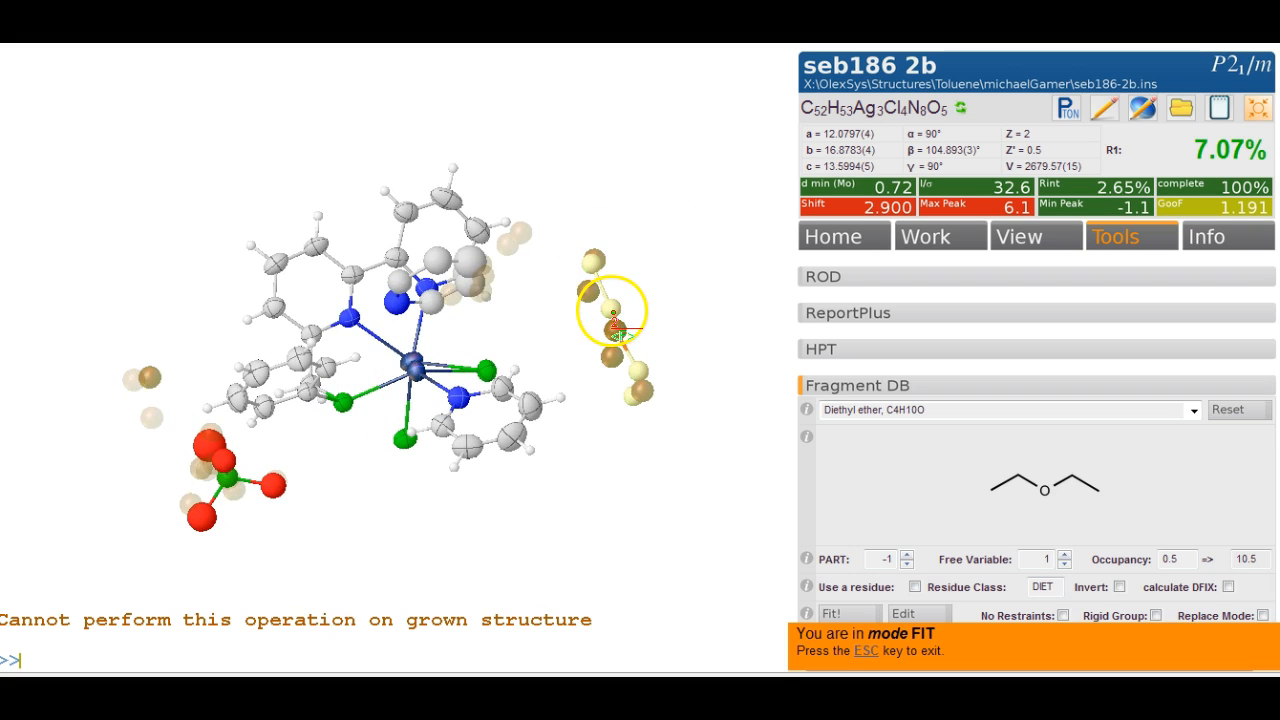
left_click(611, 311)
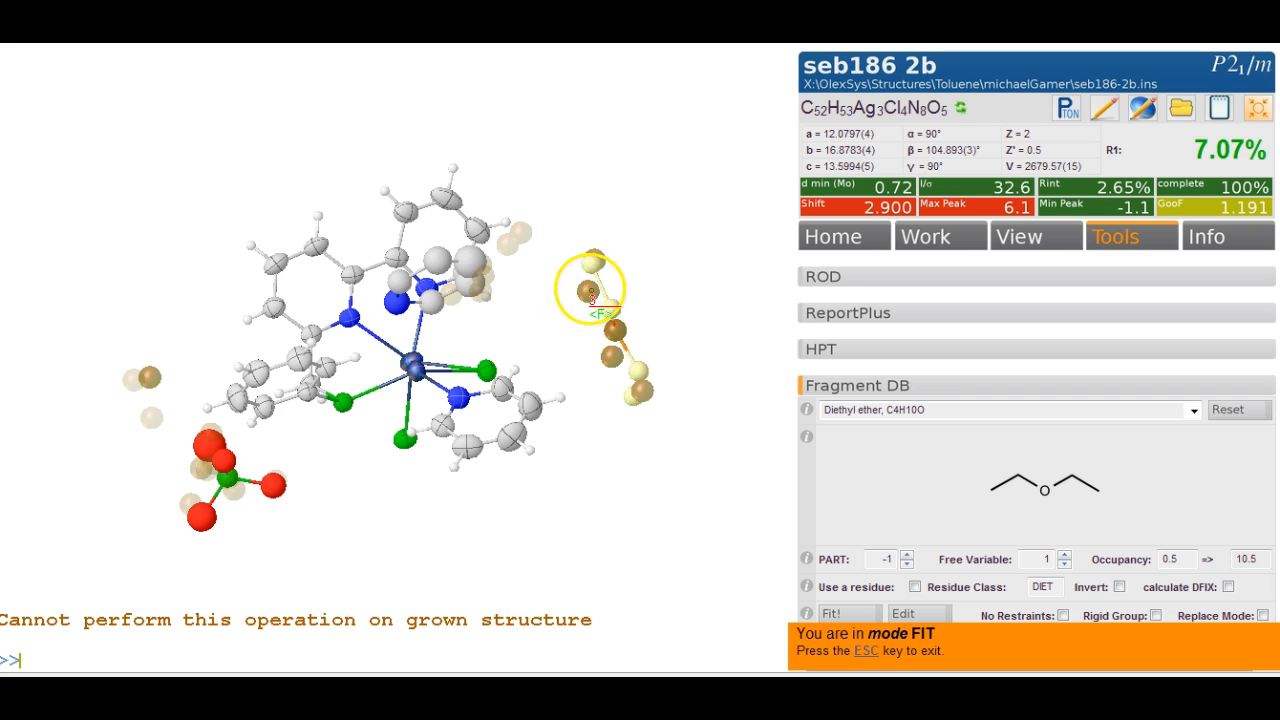
left_click(586, 290)
left_click_drag(640, 286, 608, 289)
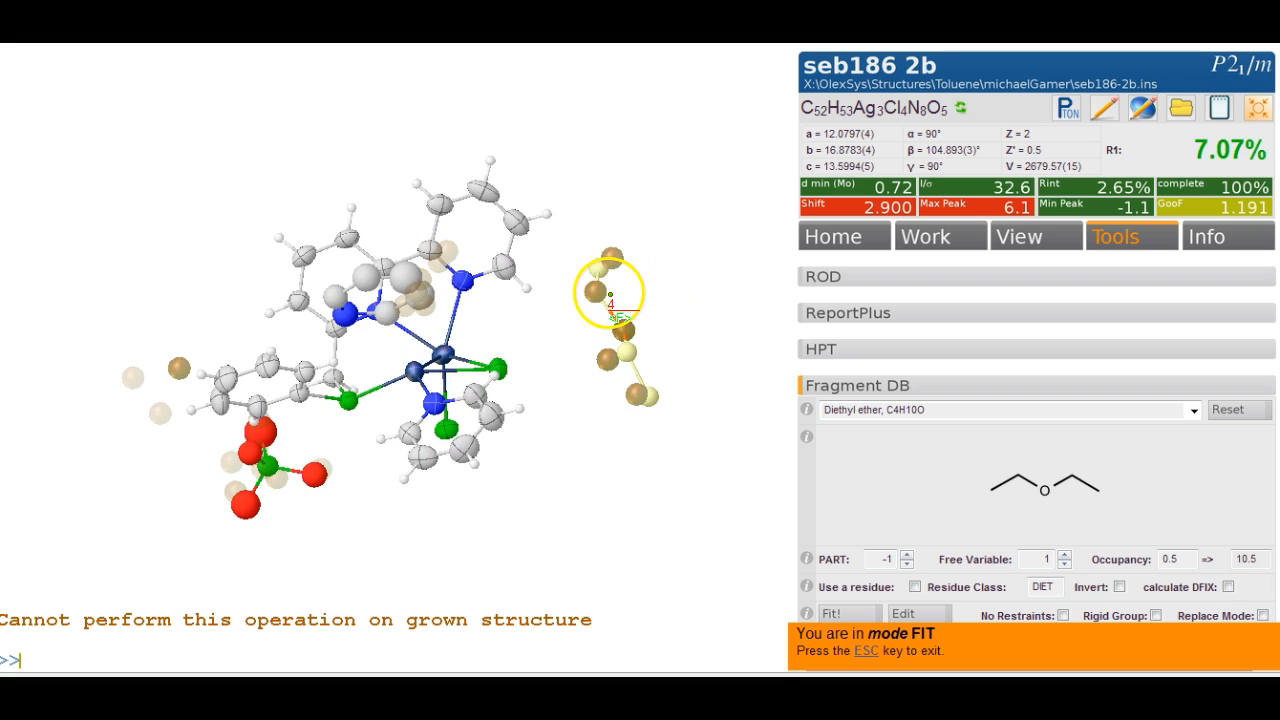
left_click(611, 260)
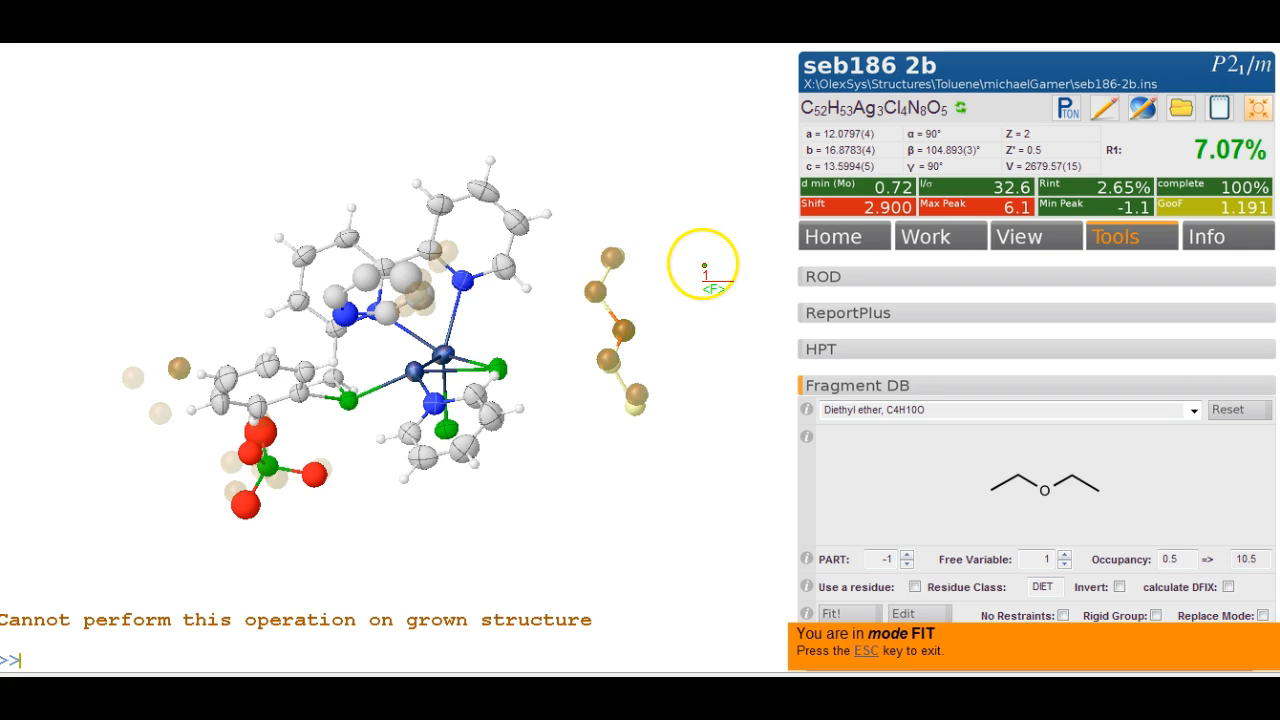
key("Escape")
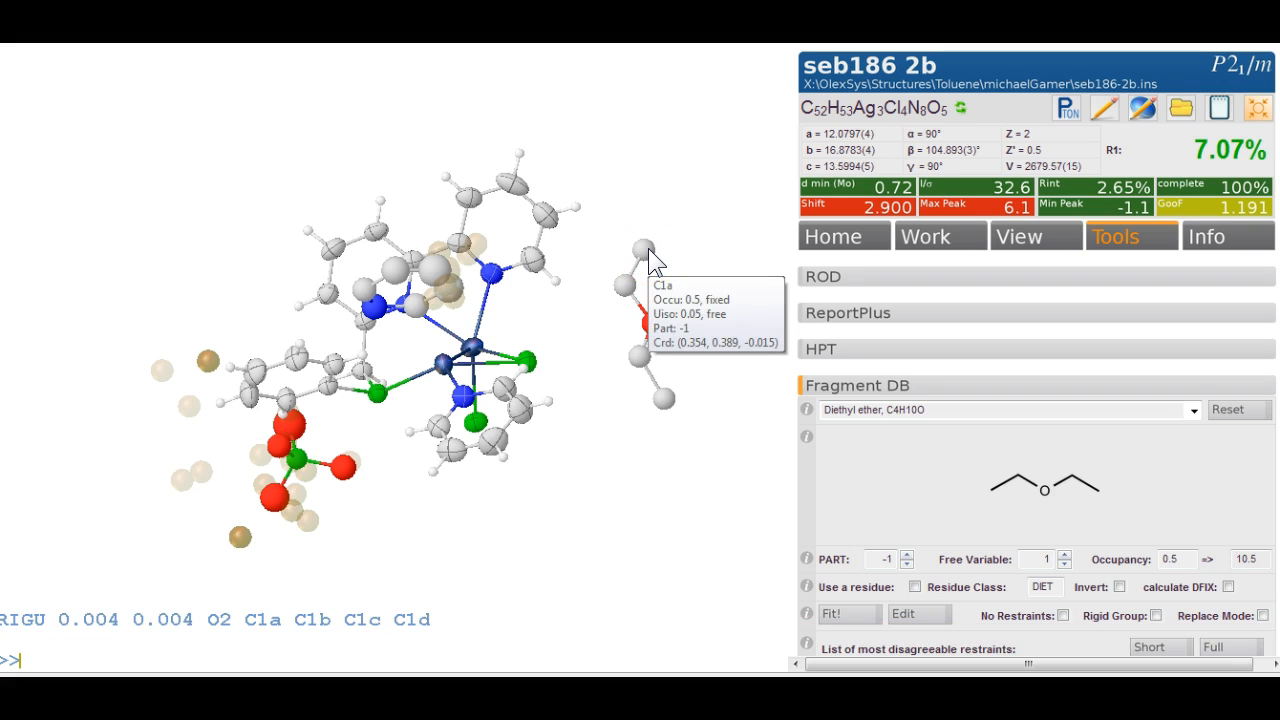
Refine the structure with the fitted diethyl ether molecule included and inspect the resulting model.
key("ctrl+r")
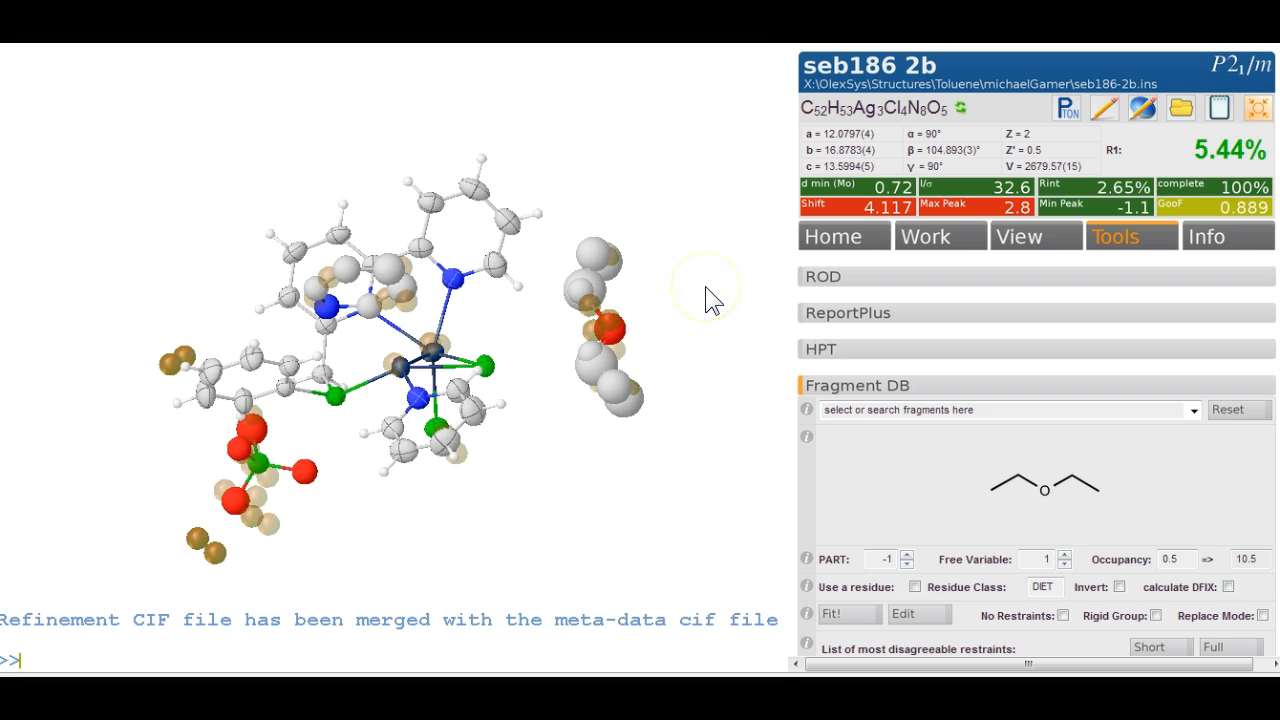
key("Return")
left_click_drag(705, 286, 726, 267)
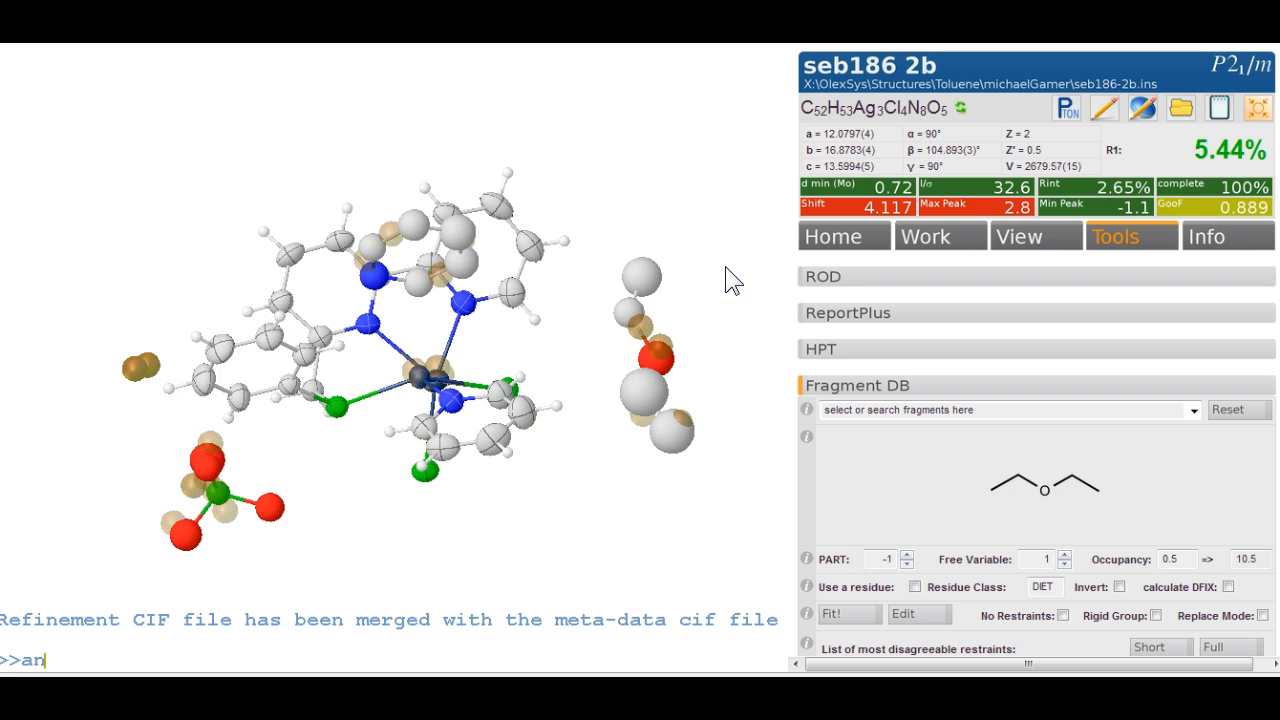
Make the isotropic atoms anisotropic and refine the structure.
type("is")
key("Return")
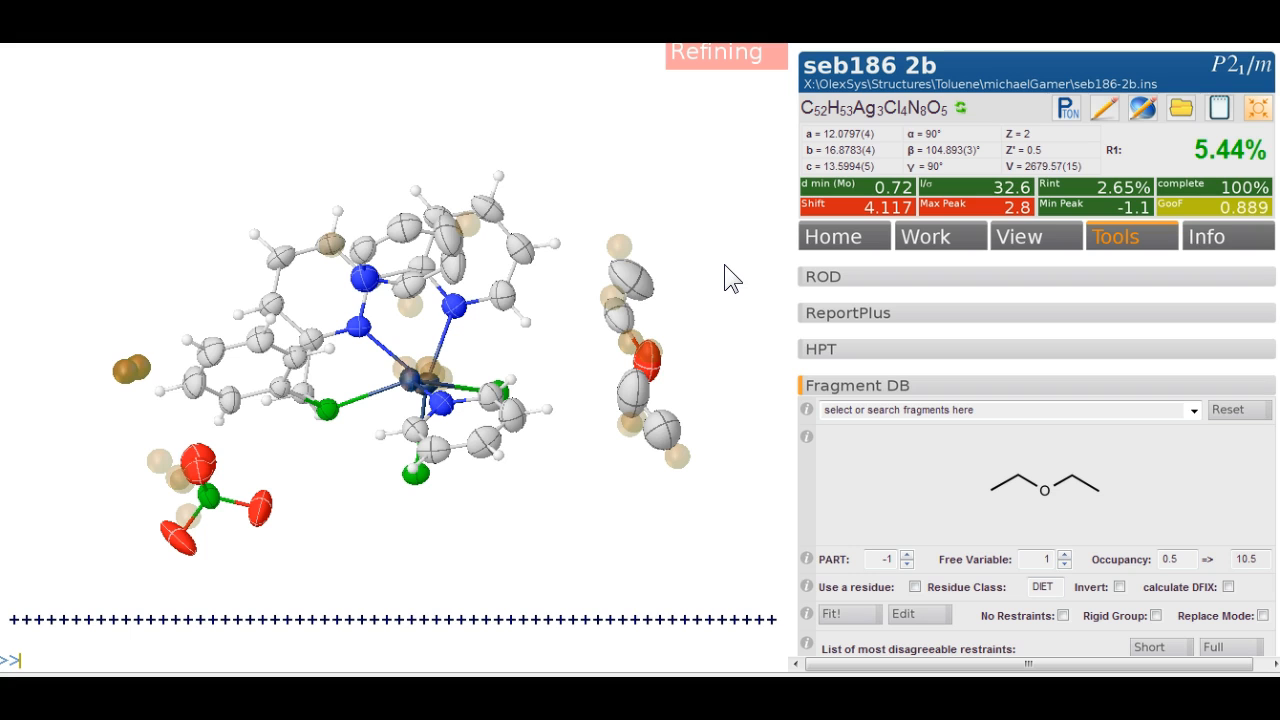
left_click_drag(714, 337, 648, 313)
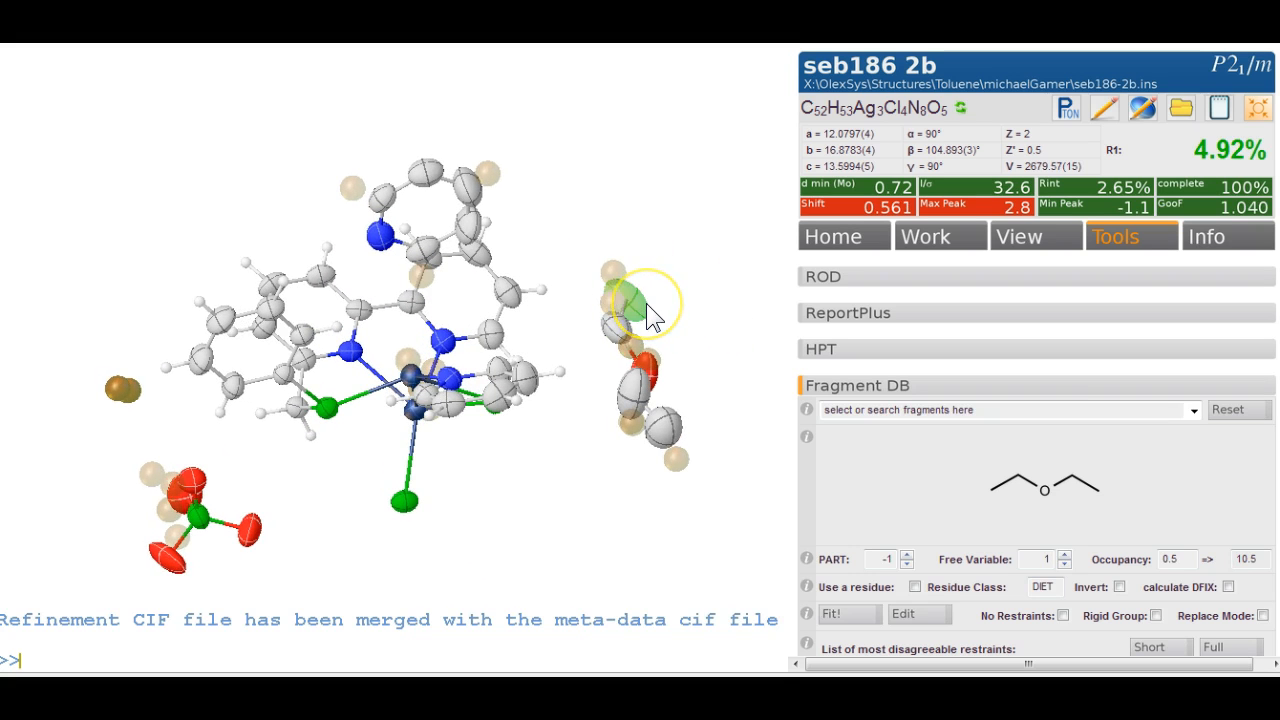
Try to add hydrogens automatically to the diethyl ether, and delete the hydrogens generated on its inner carbons.
double_click(647, 305)
type("hadd")
key("Return")
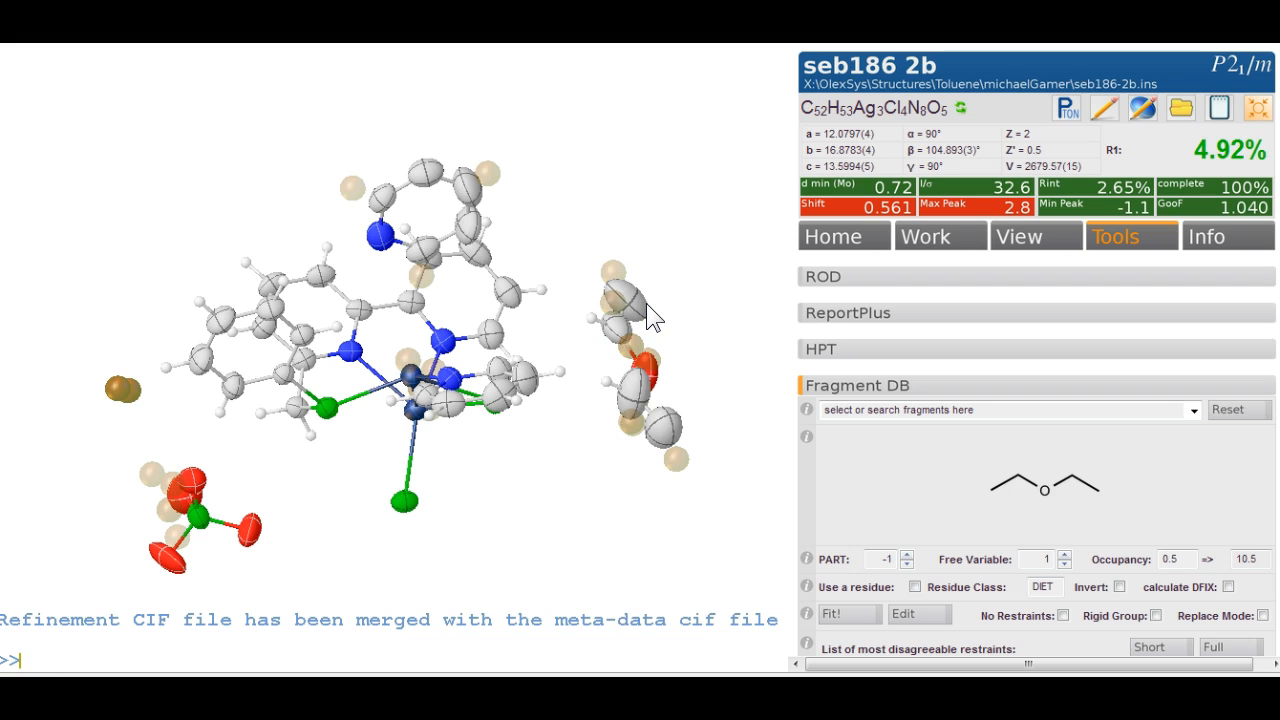
left_click_drag(650, 316, 614, 298)
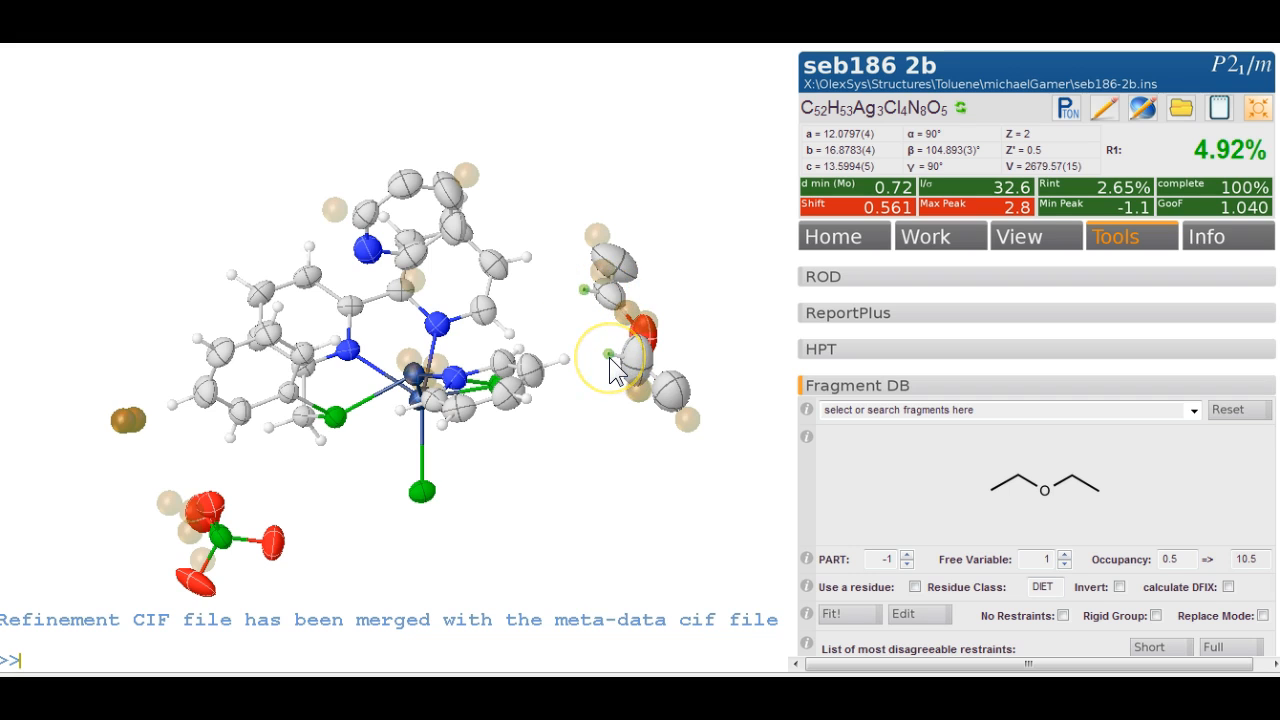
key("Delete")
left_click_drag(623, 366, 595, 393)
Hide the residual peaks and add methyl hydrogens to both terminal carbons of the diethyl ether.
key("ctrl+q")
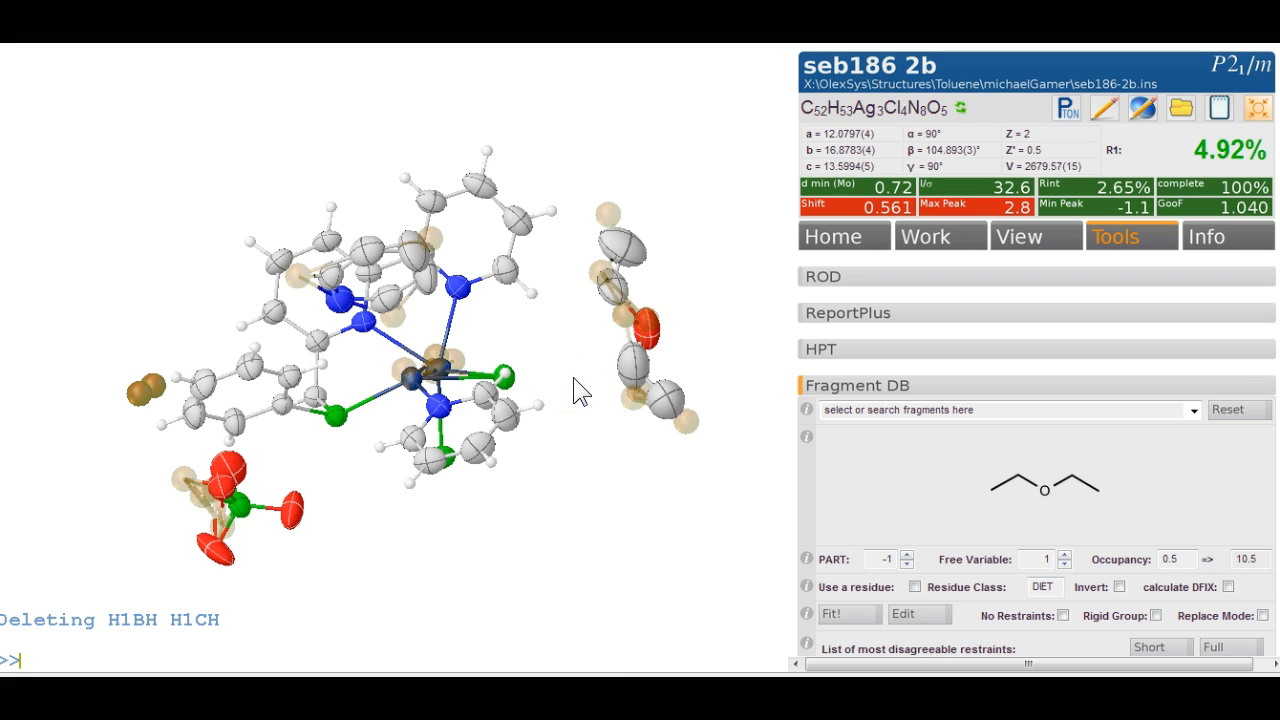
key("ctrl+q")
left_click(630, 254)
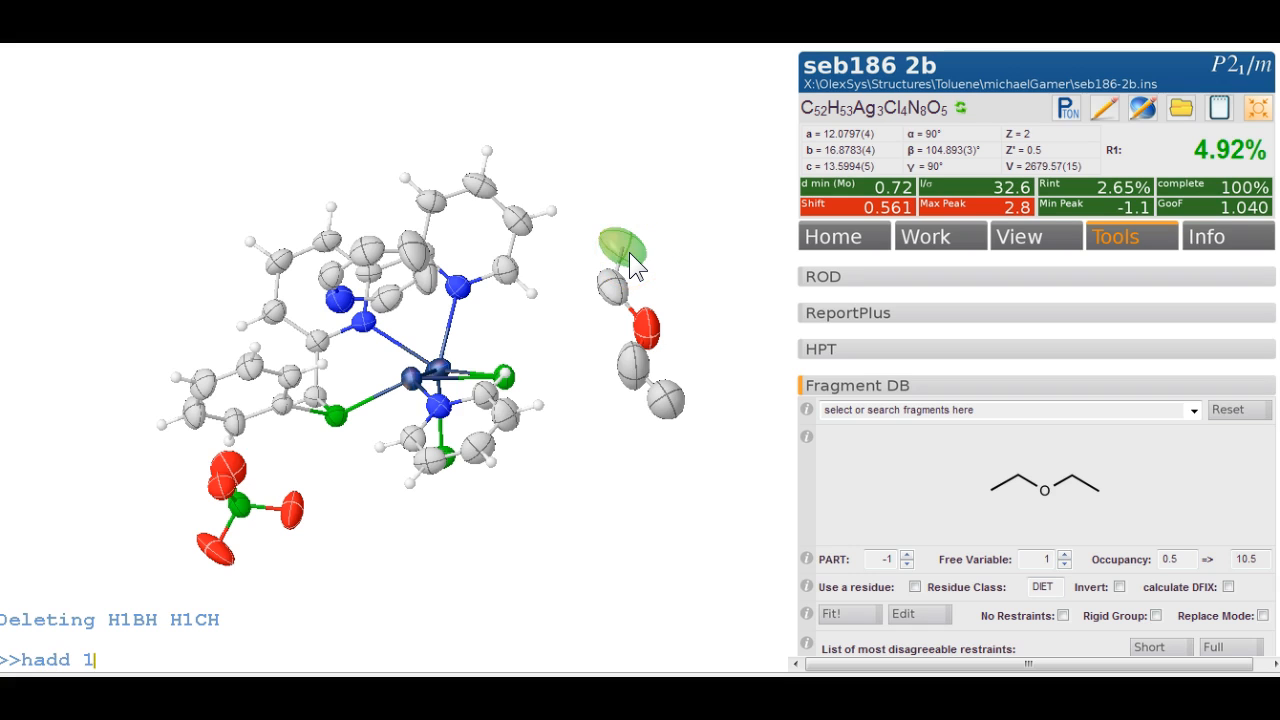
key("Return")
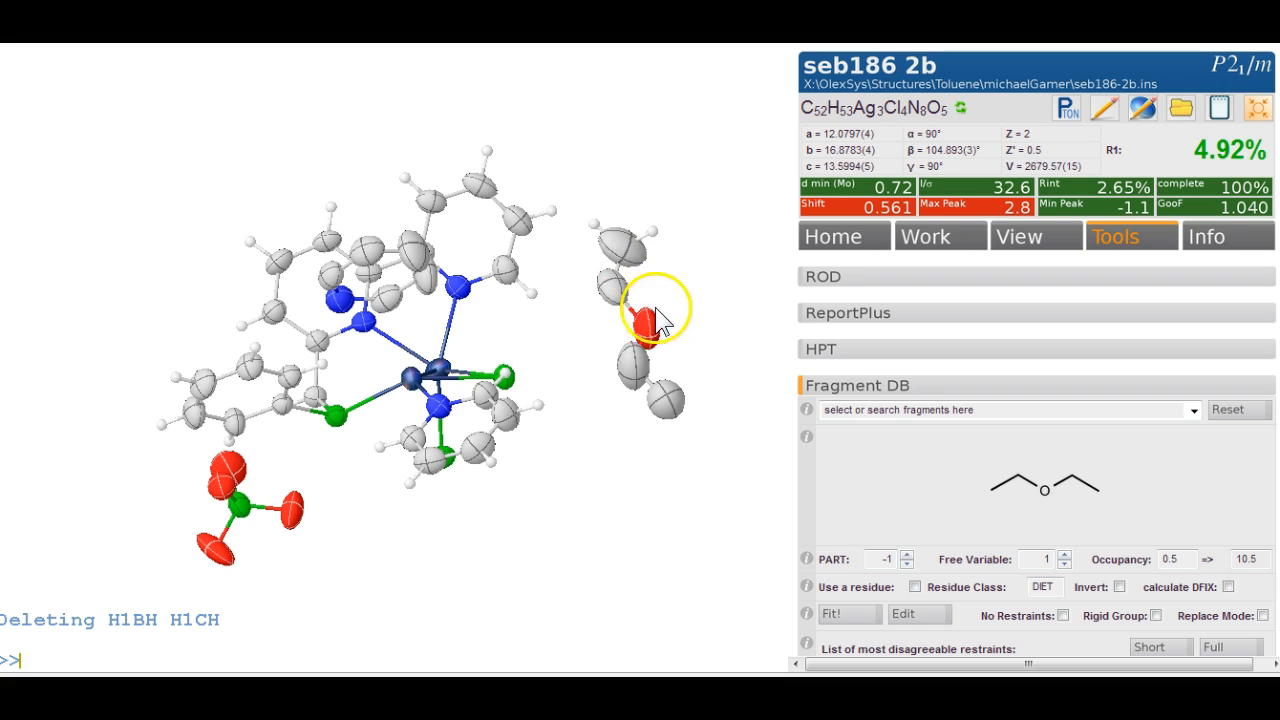
left_click(670, 403)
key("Up")
key("Return")
Add CH2 hydrogens with hadd 23 to both diethyl ether carbons bonded to the oxygen, and refine the structure.
left_click(627, 378)
key("Up")
key("BackSpace")
key("BackSpace")
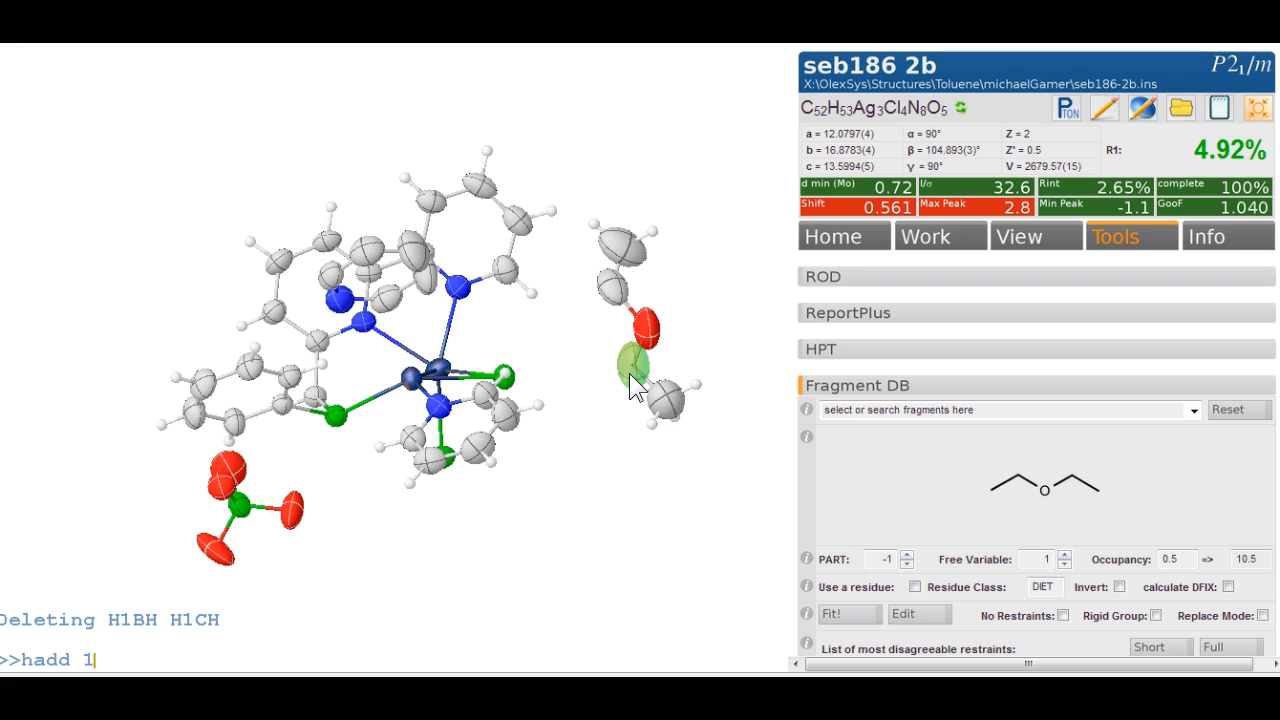
key("Return")
left_click(606, 288)
key("Up")
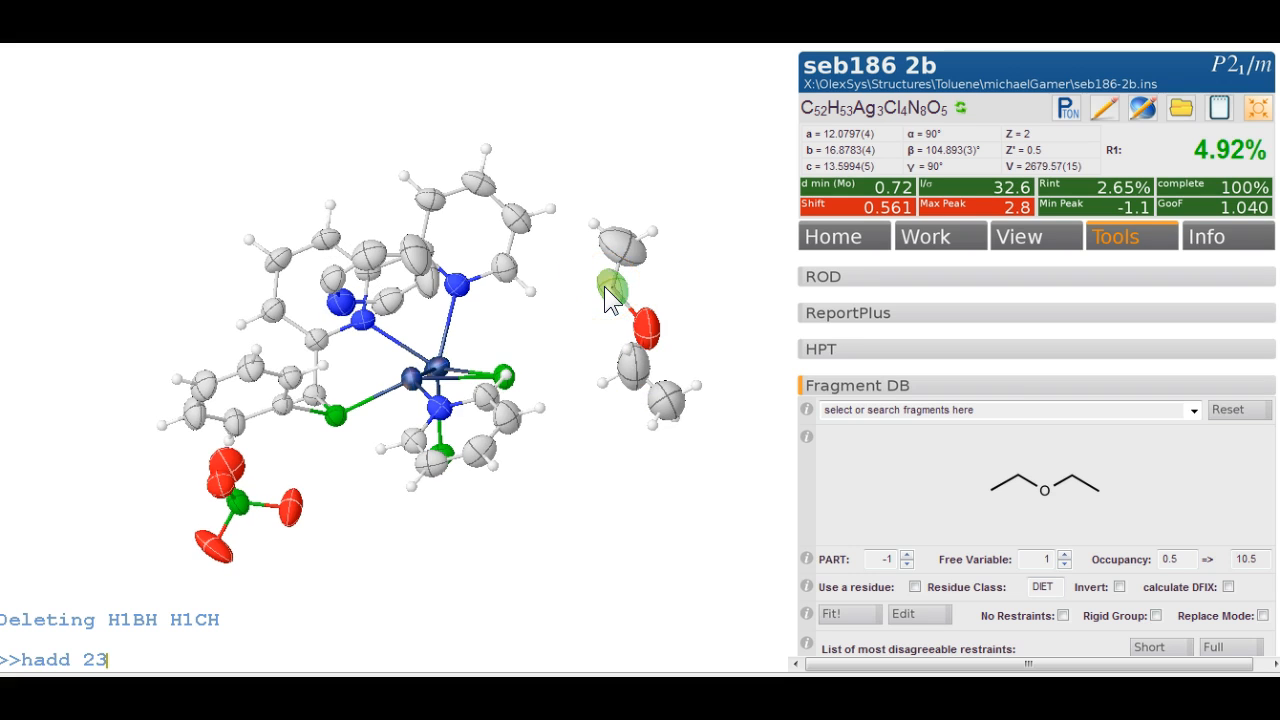
key("Return")
key("ctrl+r")
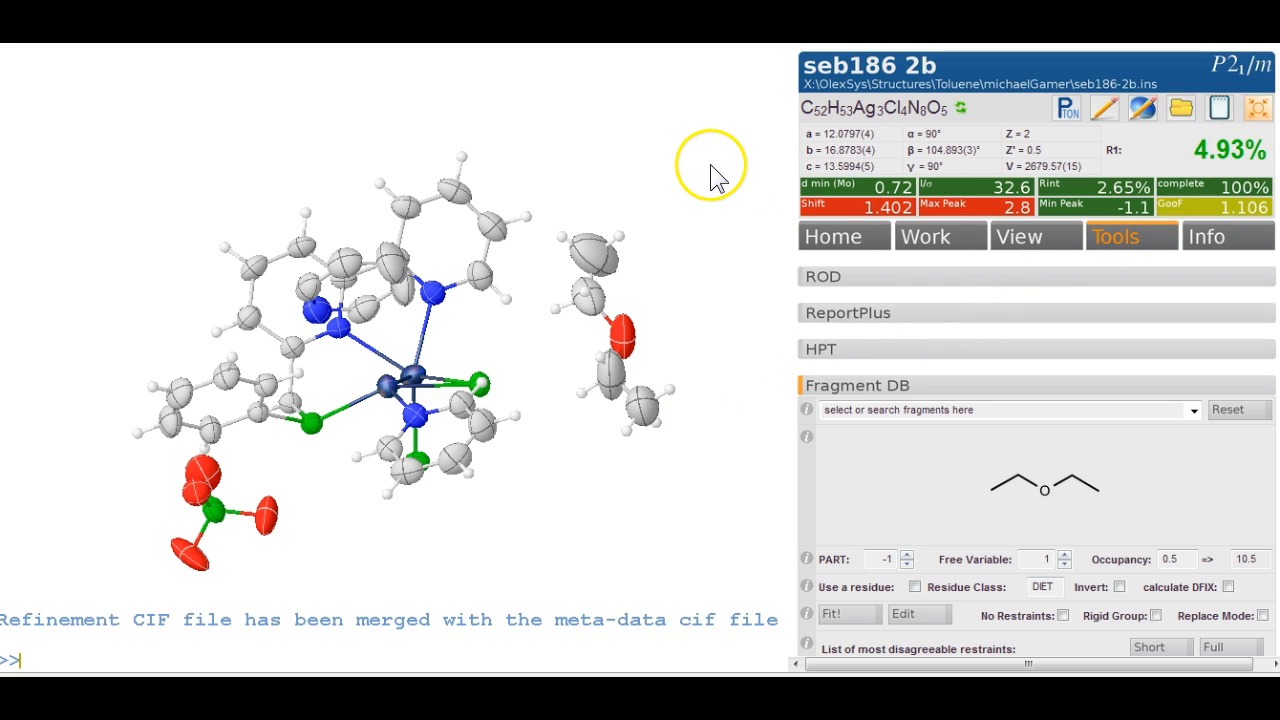
Add hydrogens to the whole uncoordinated nitrogen-containing six-membered ring.
left_click_drag(737, 200, 117, 297)
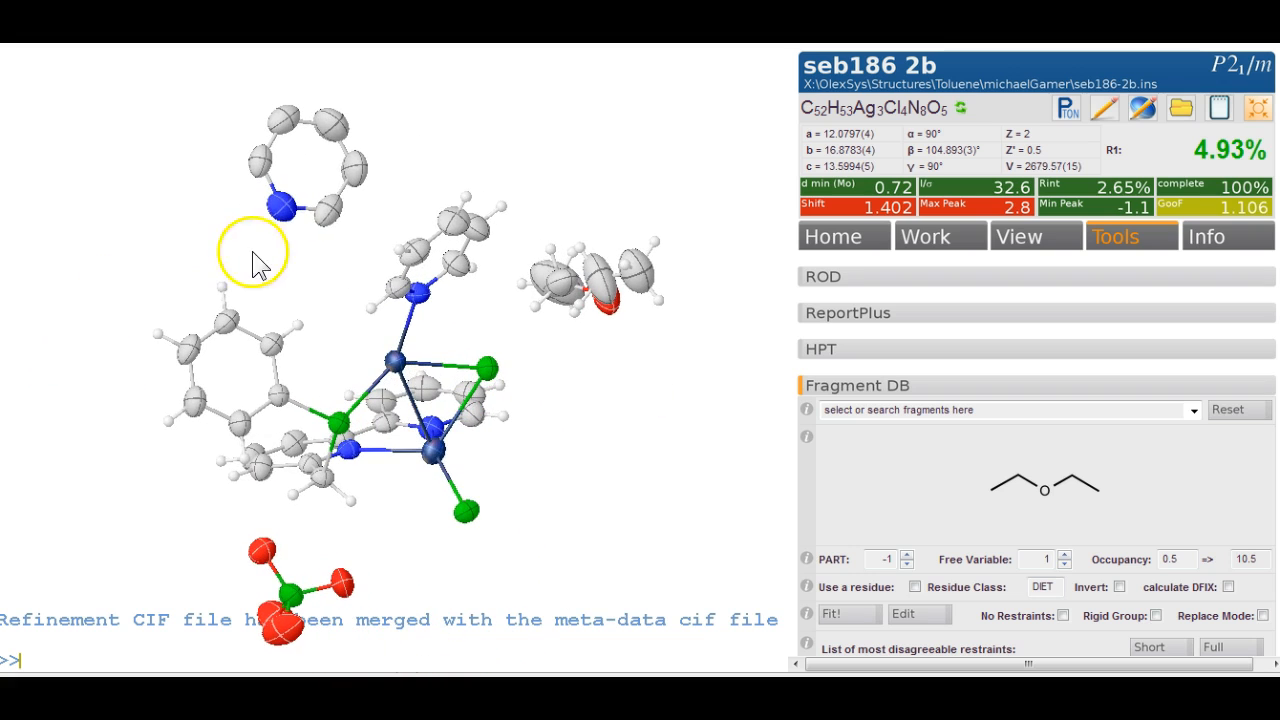
double_click(331, 220)
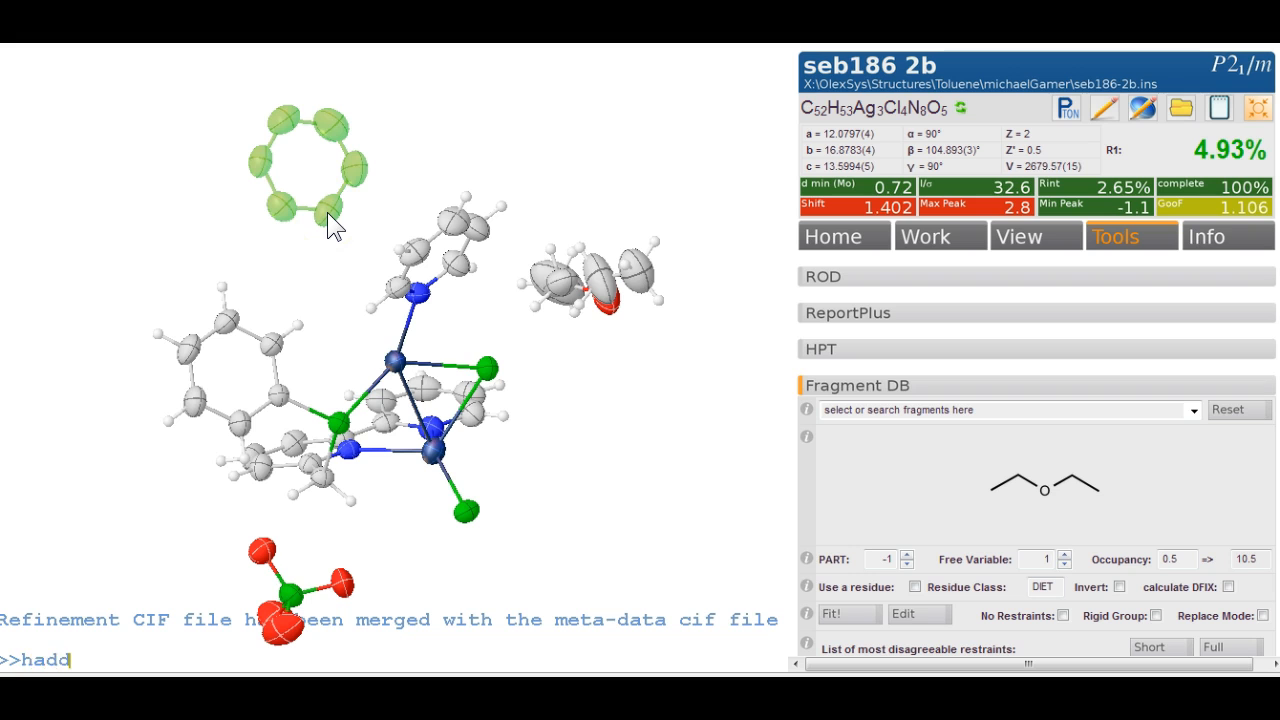
key("Return")
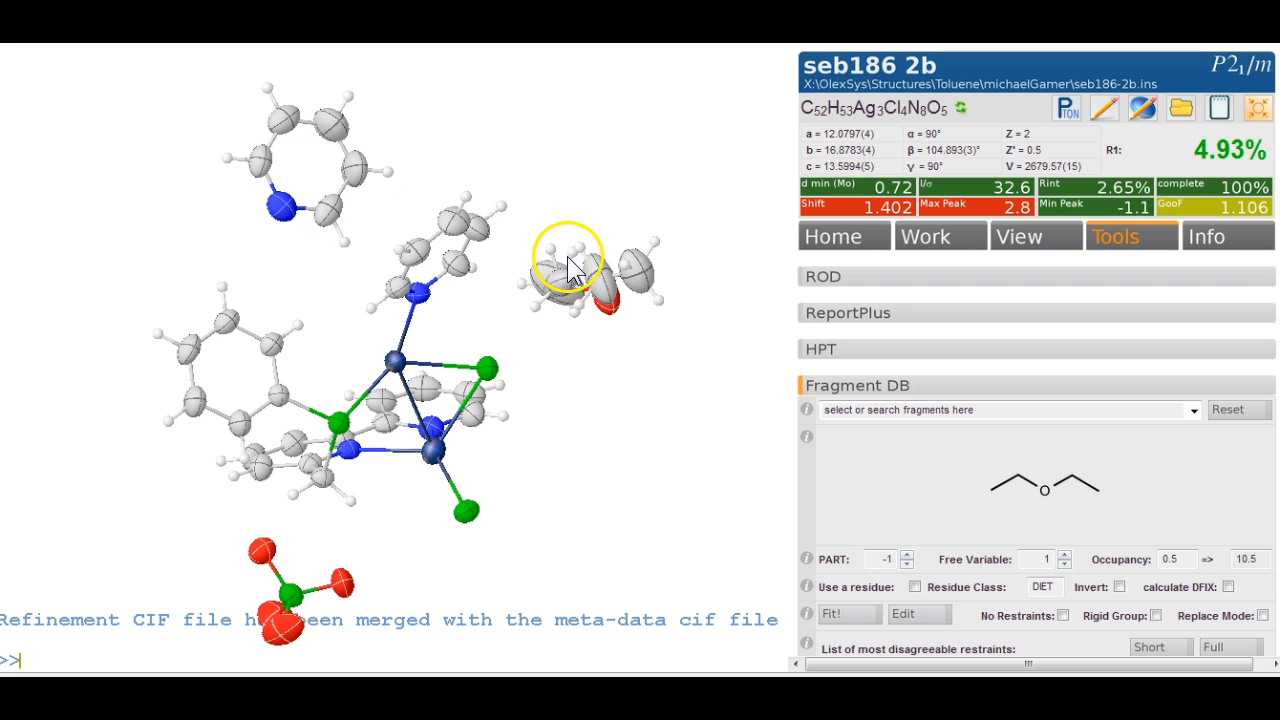
Show the residual peaks, assign the two strong isolated peaks beside the complex as carbon, and refine the structure.
key("ctrl+q")
left_click_drag(617, 263, 655, 252)
key("ctrl+g")
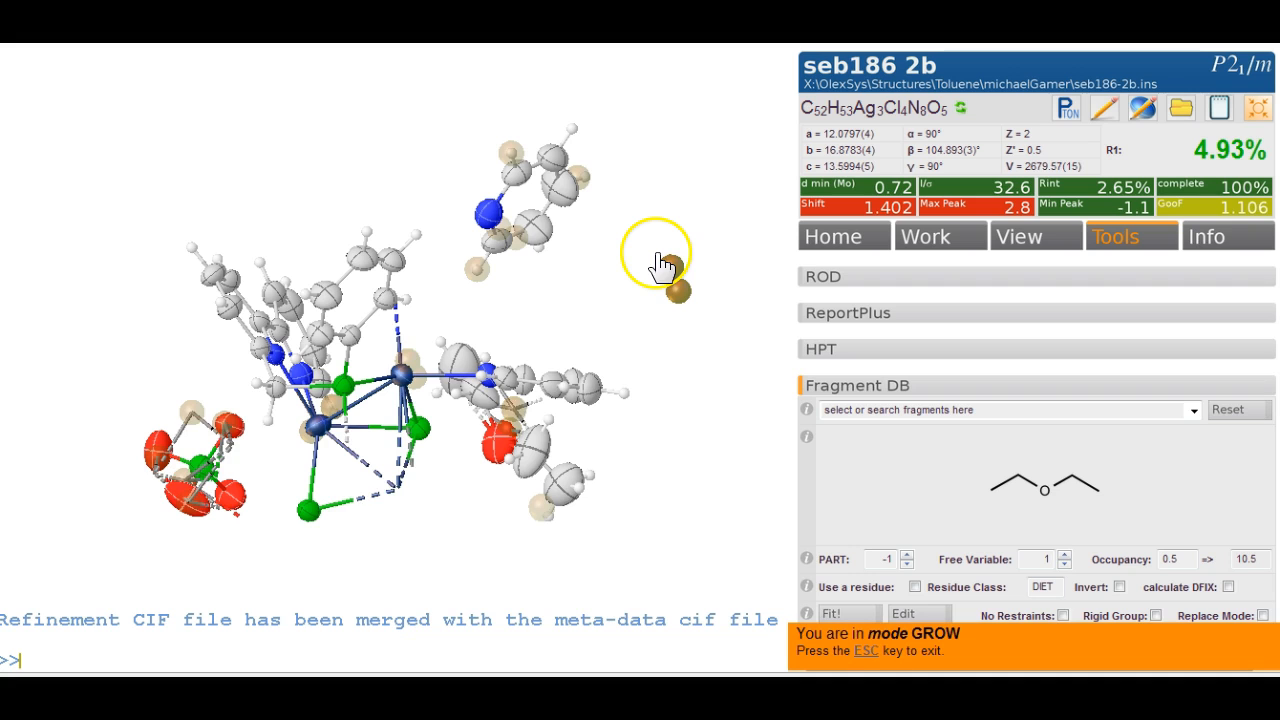
key("Escape")
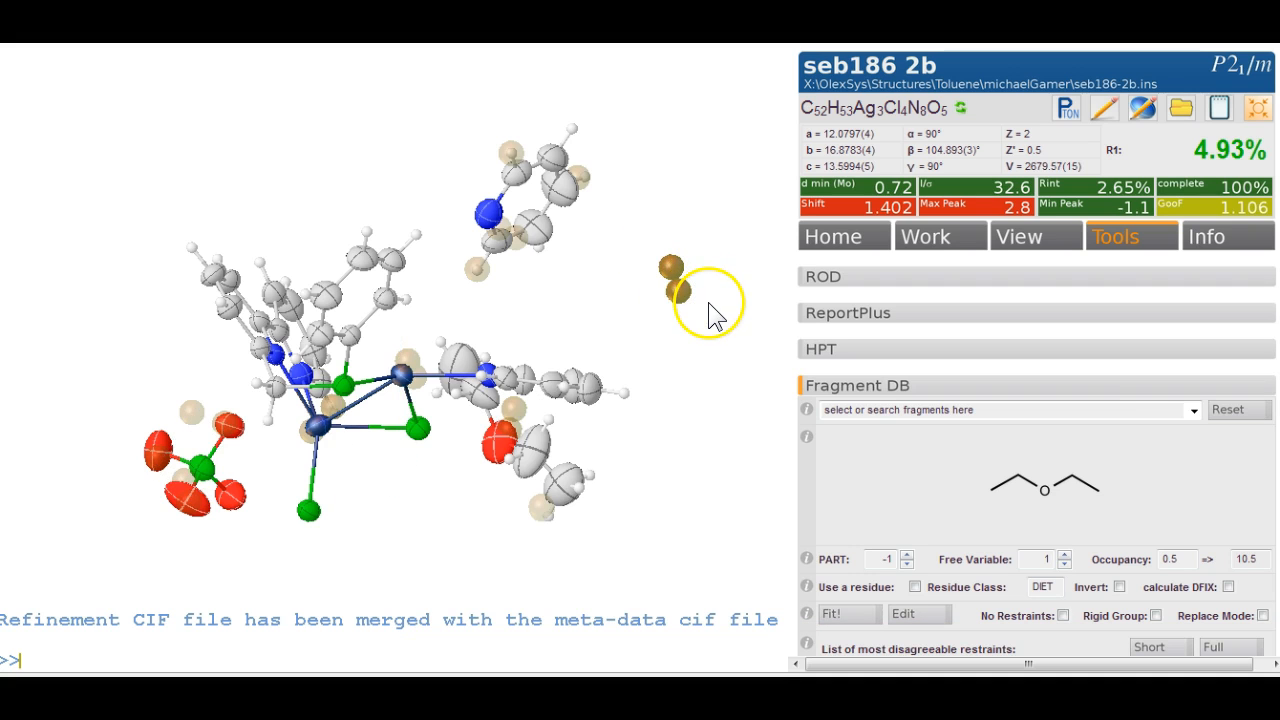
left_click_drag(715, 295, 598, 170)
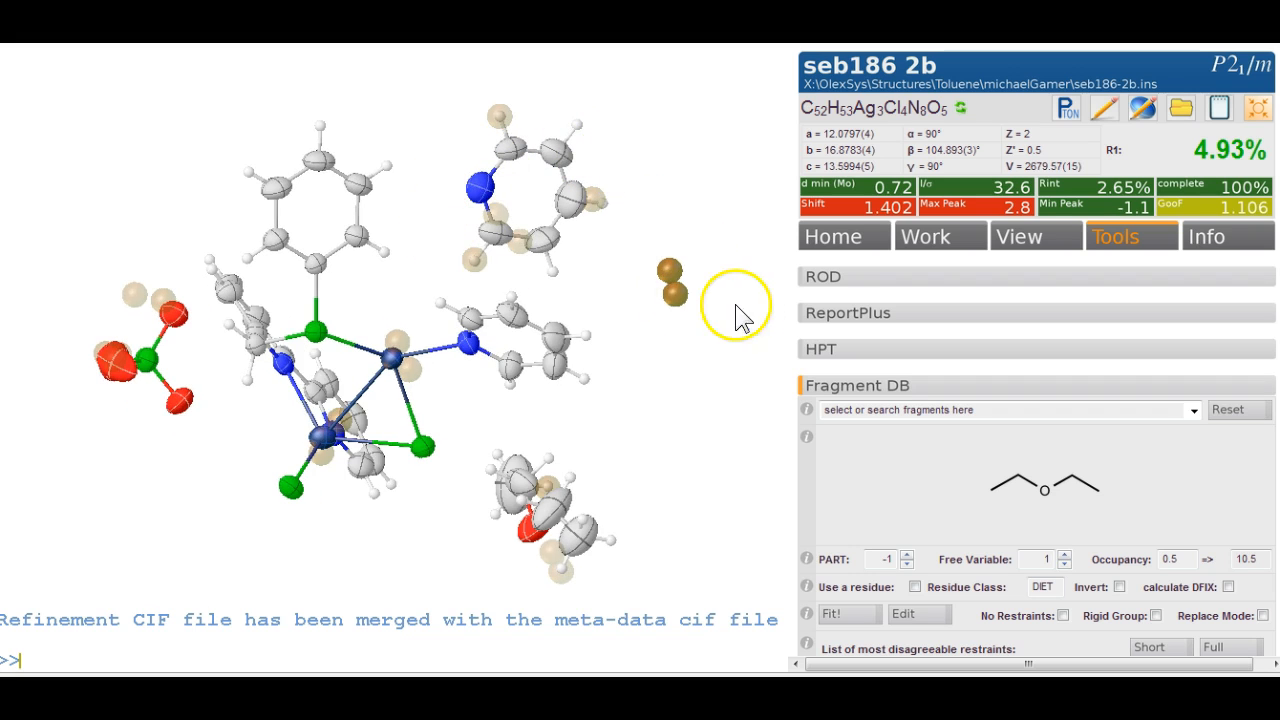
left_click_drag(731, 273, 725, 342)
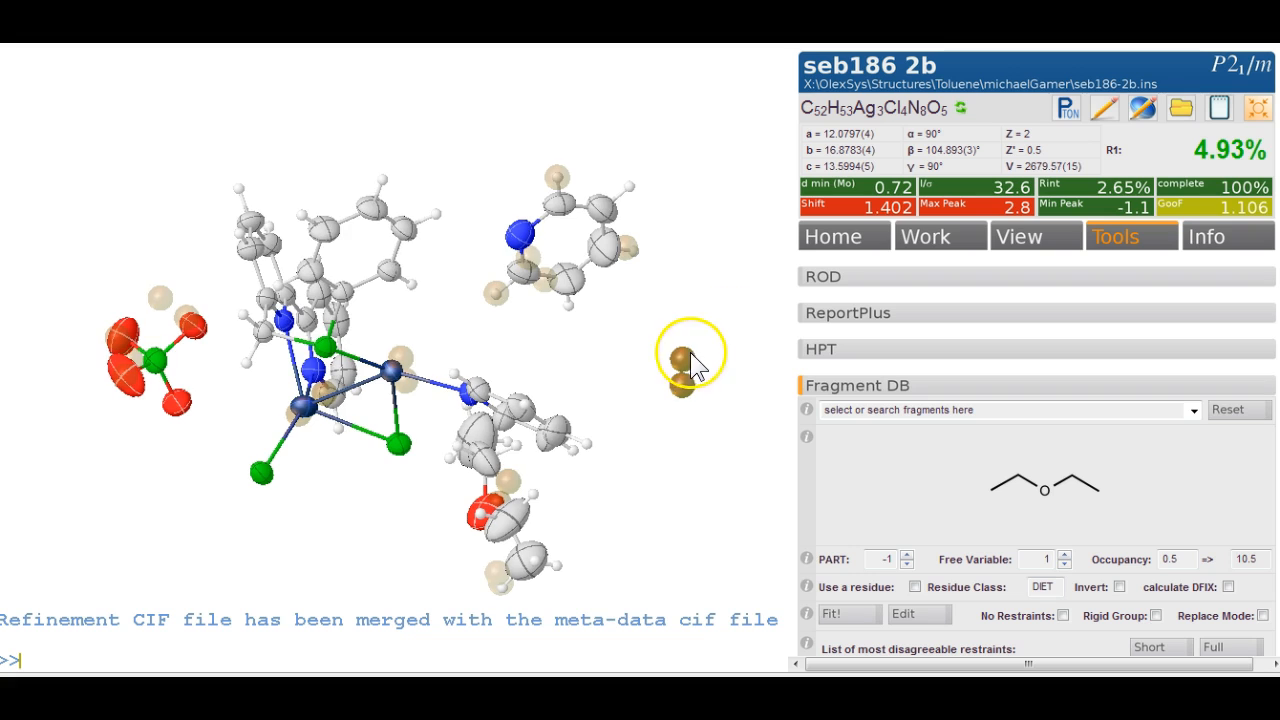
left_click(683, 360)
left_click(683, 385)
type("name C")
key("Return")
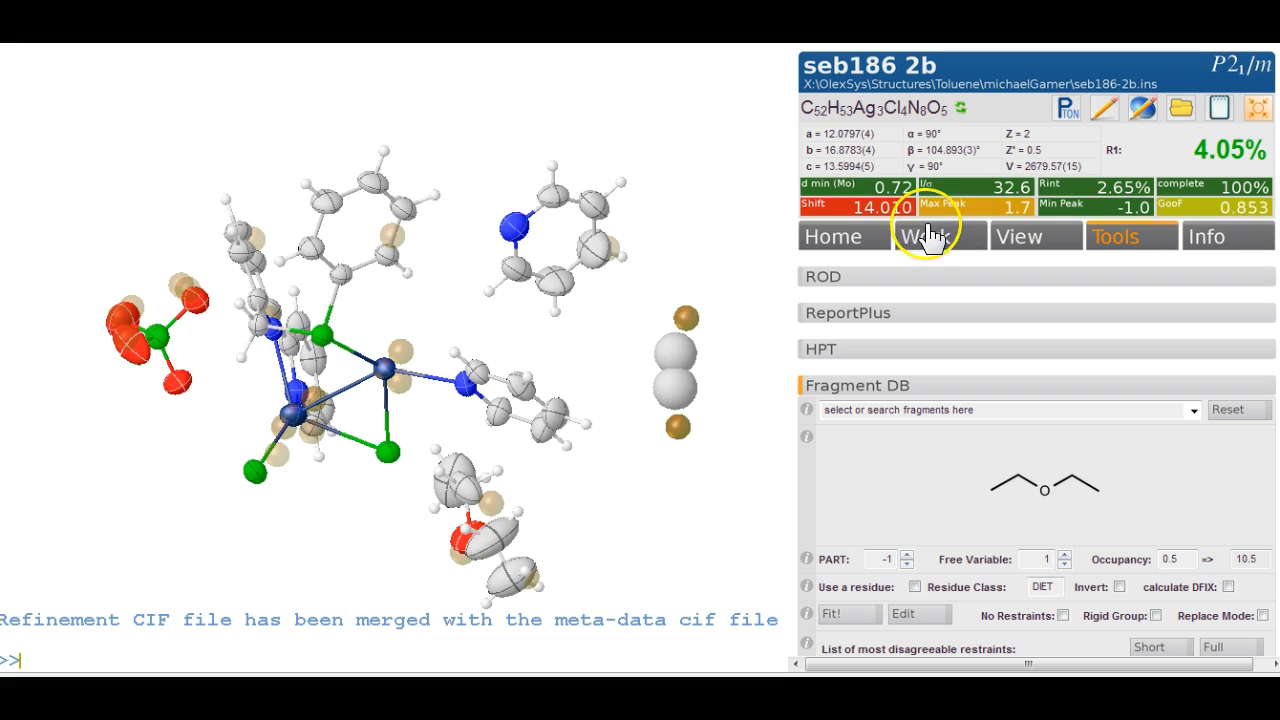
Assign the two peaks at the ends of the new carbon pair as carbon and refine the structure.
left_click(687, 317)
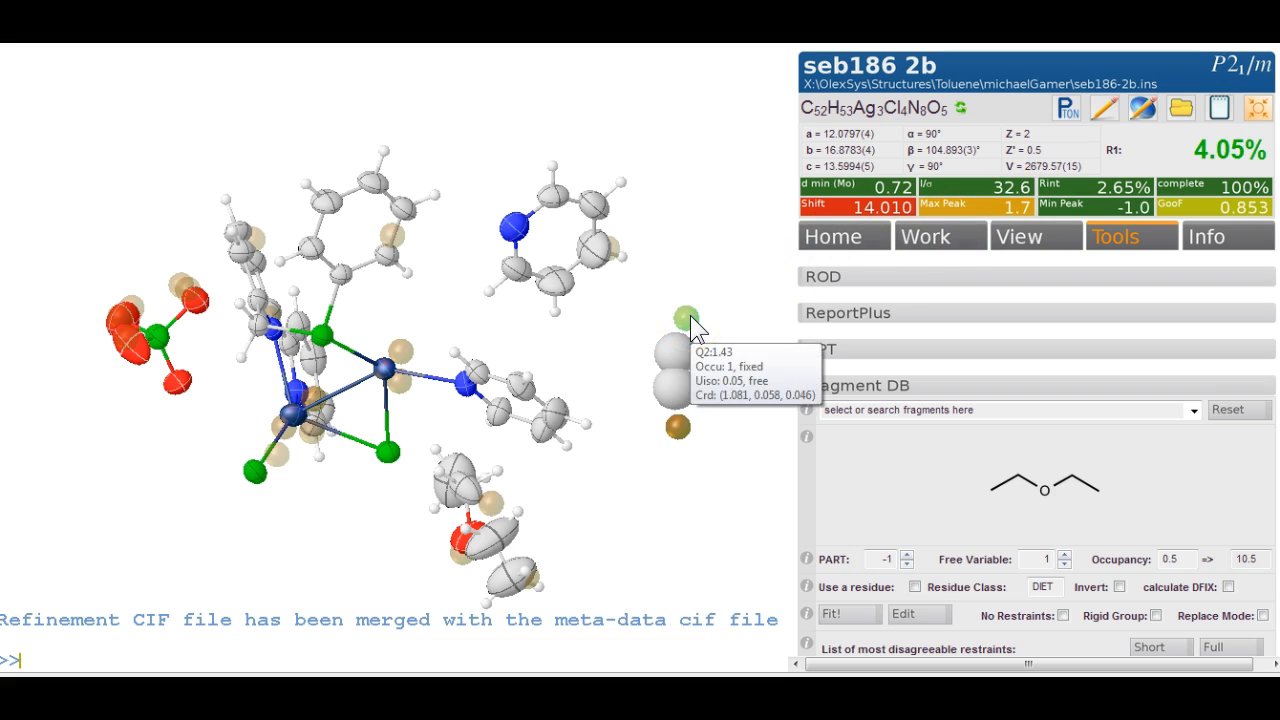
left_click(678, 428)
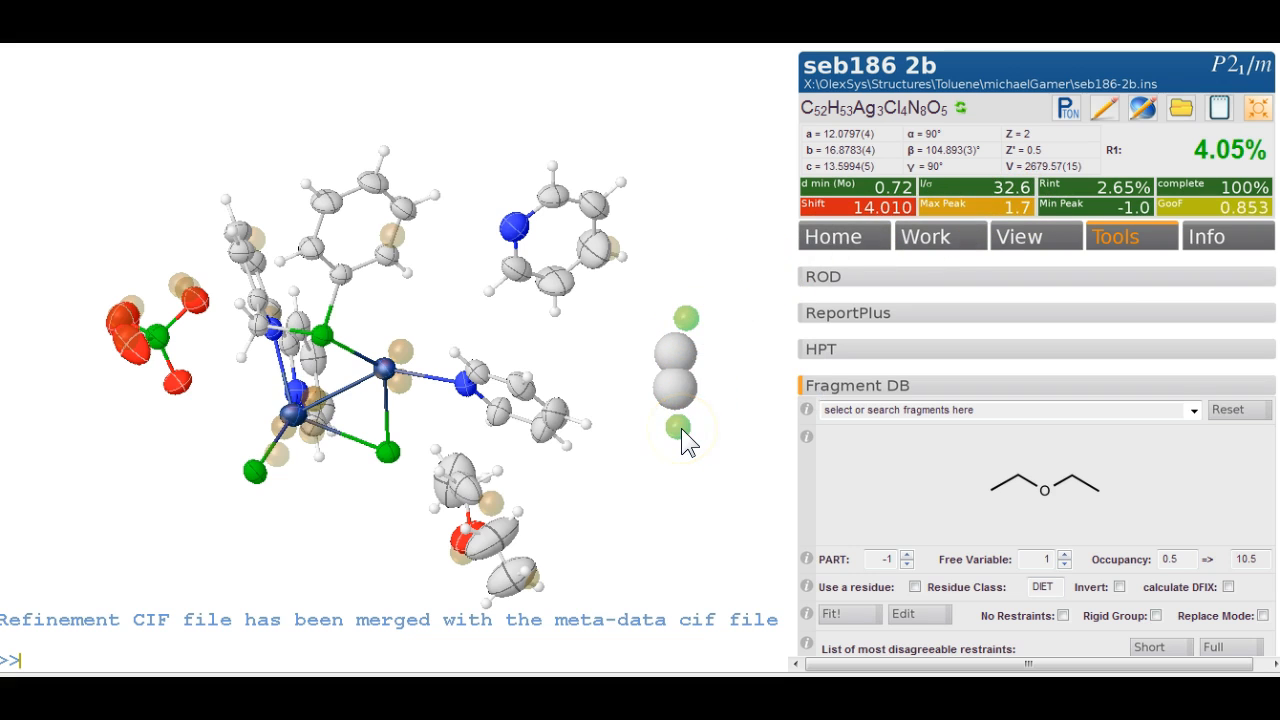
type("name c")
key("Return")
key("ctrl+r")
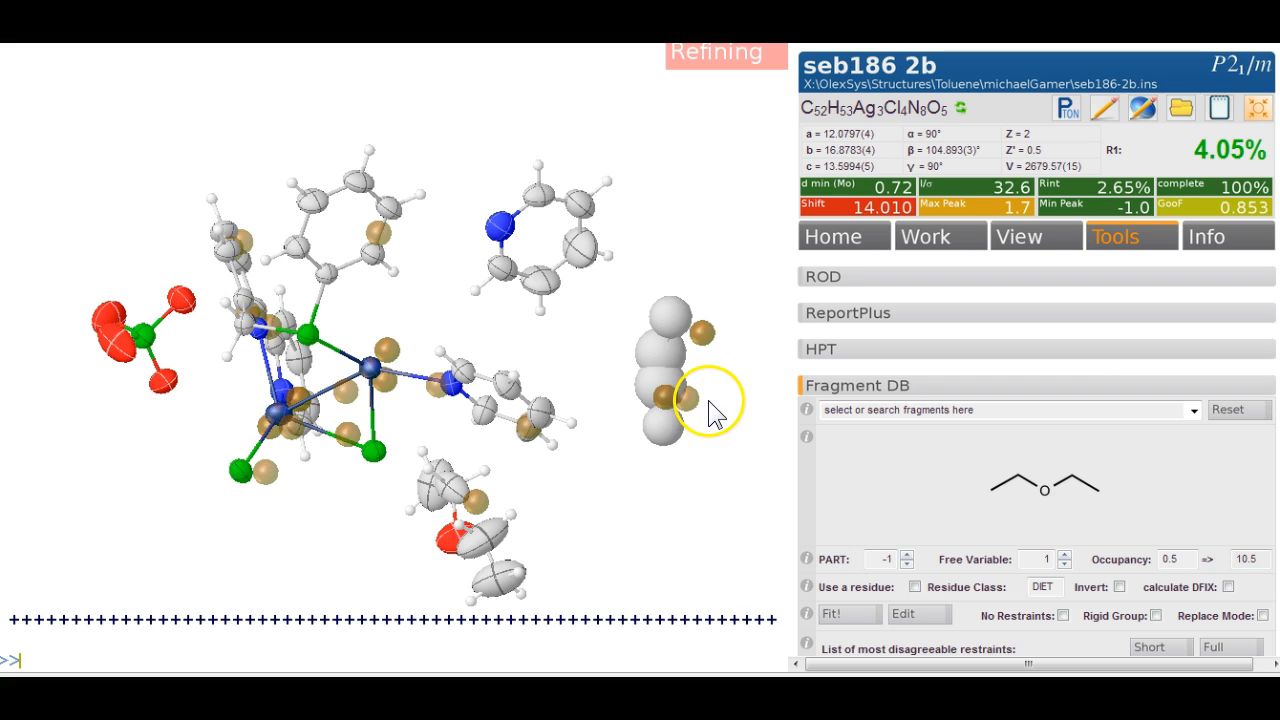
Grow the symmetry-equivalent copy of the four-carbon chain and refine the structure.
key("ctrl+g")
left_click(699, 338)
left_click_drag(490, 187, 537, 152)
mouse_move(630, 187)
left_mouse_down()
mouse_move(646, 177)
mouse_move(680, 200)
mouse_move(677, 171)
mouse_move(618, 187)
left_mouse_up()
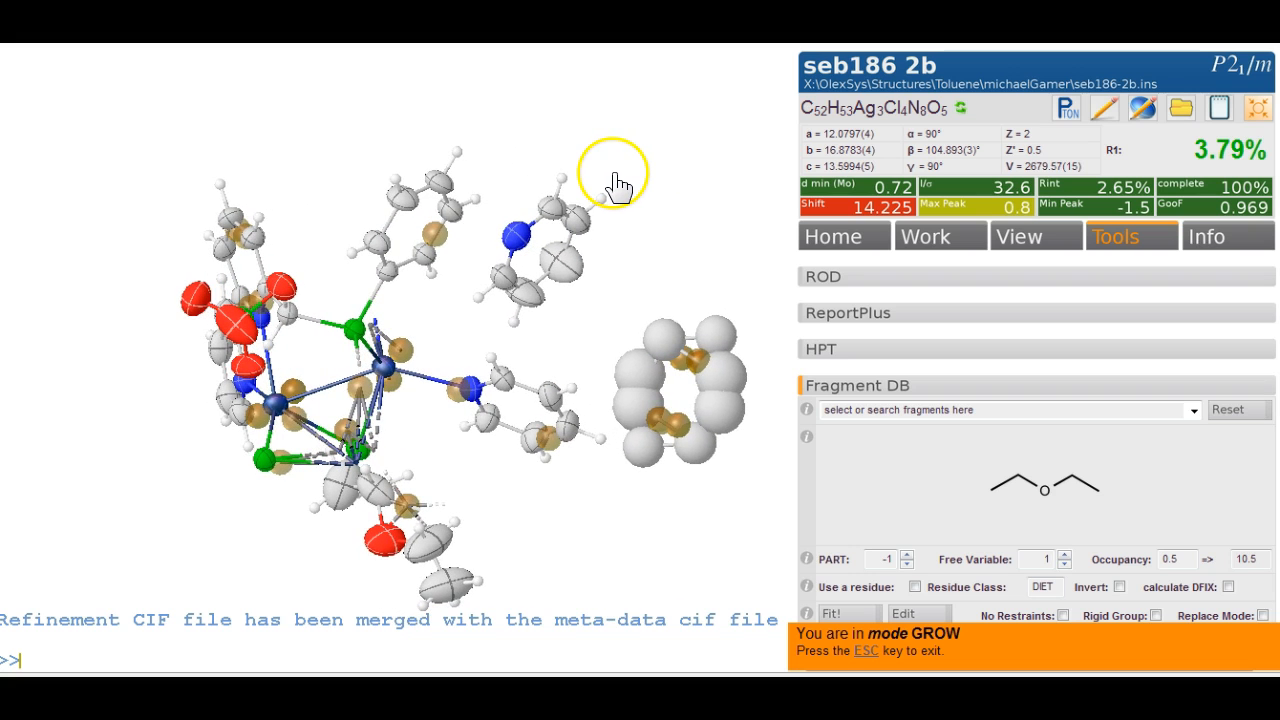
key("Escape")
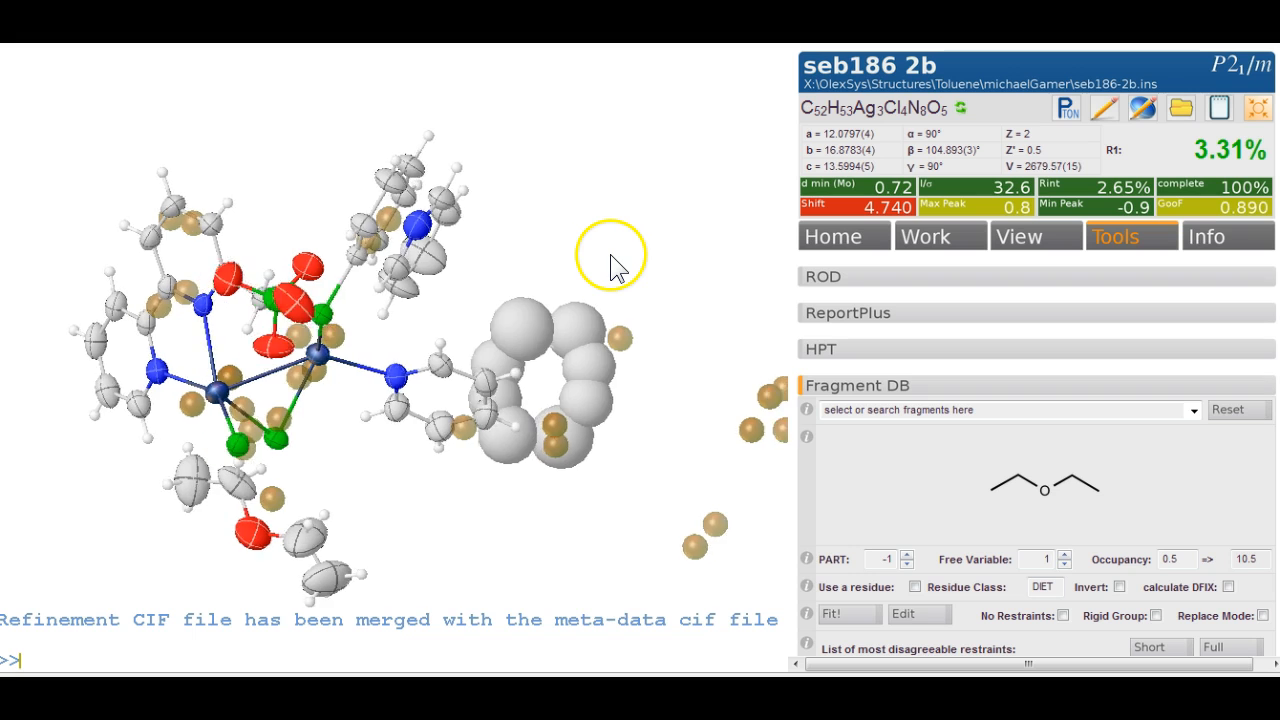
Switch the model to the pers ball-and-stick display and delete the surplus carbons C6AAC and C5AAC from the grown cluster.
left_click_drag(603, 272, 593, 278)
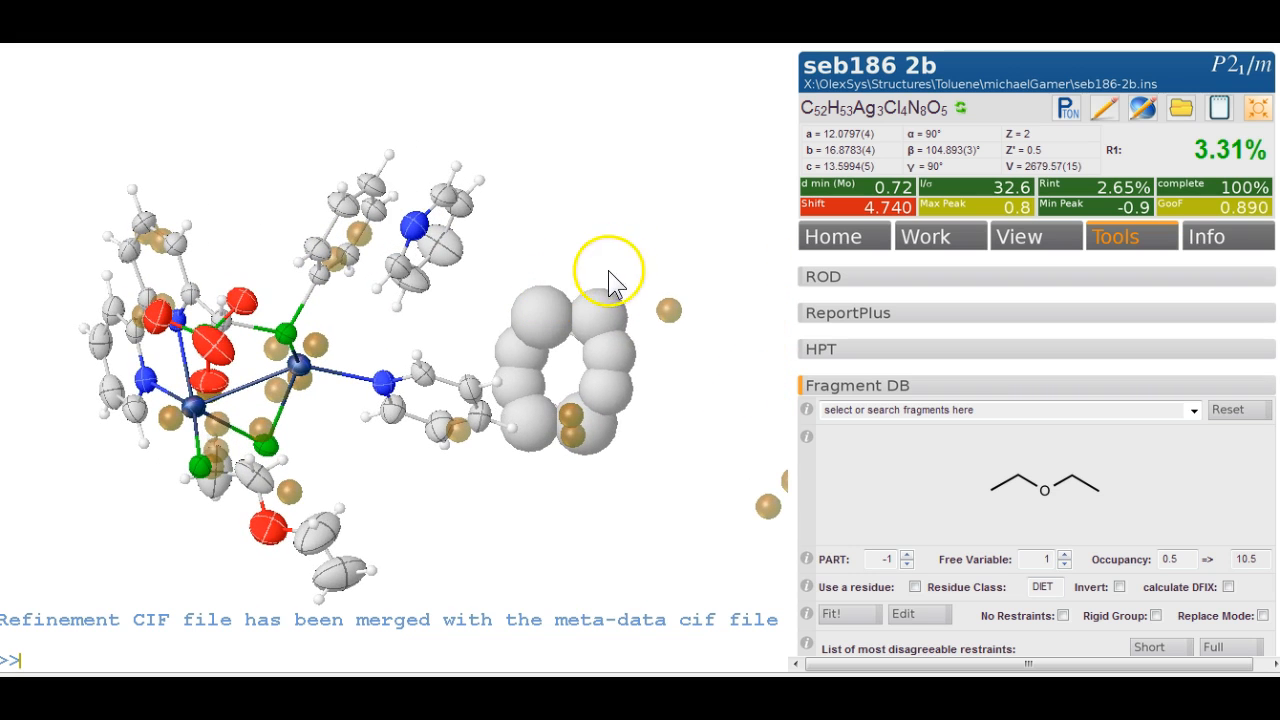
type("d")
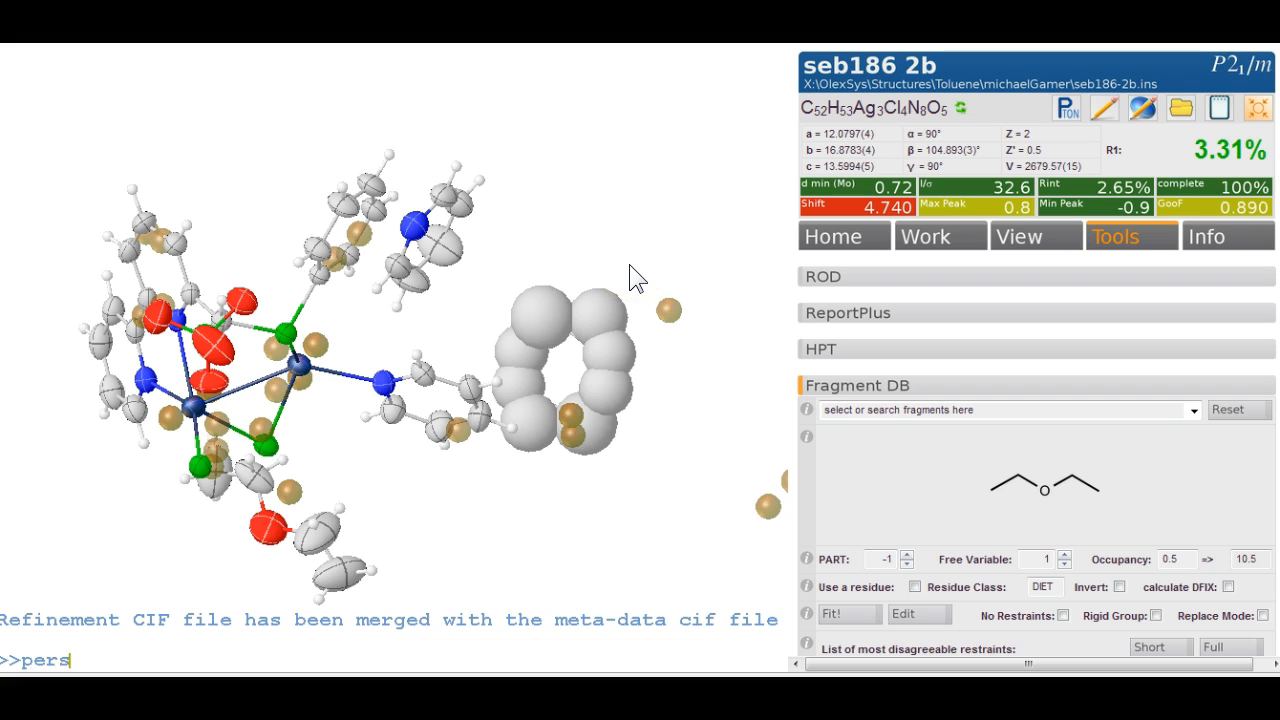
key("Return")
left_click_drag(638, 318, 651, 323)
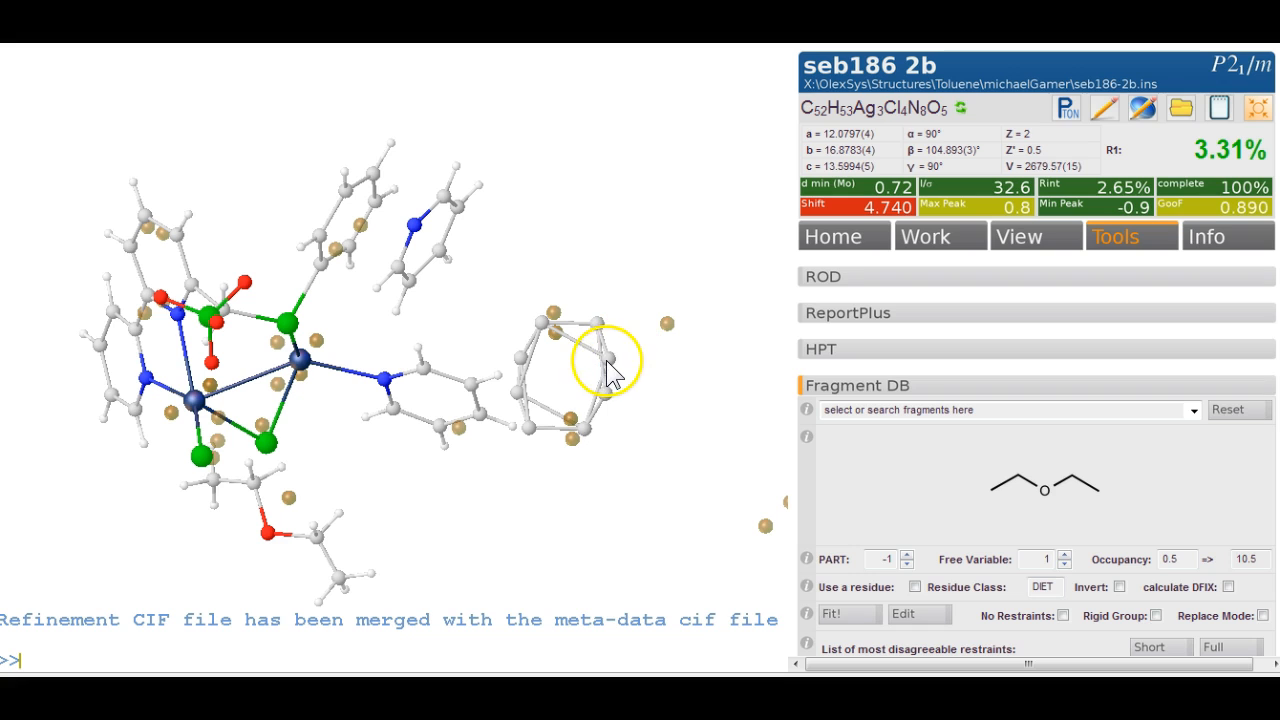
key("Delete")
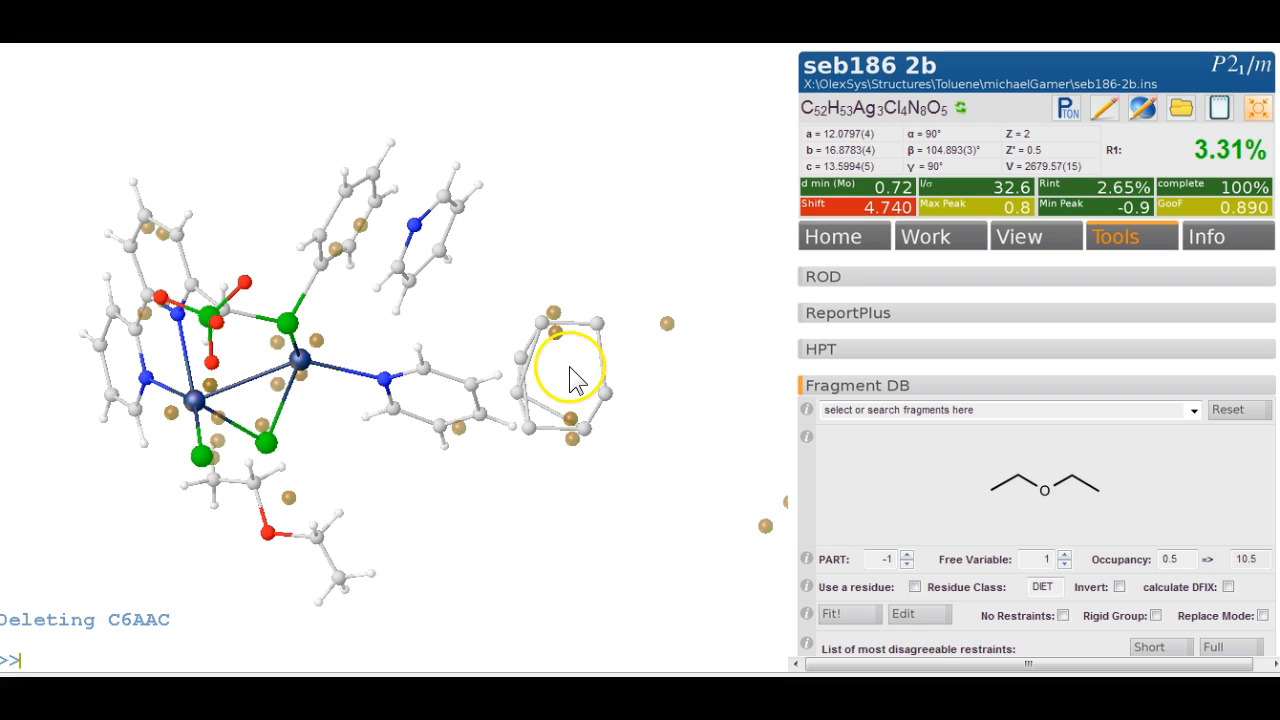
left_click(522, 357)
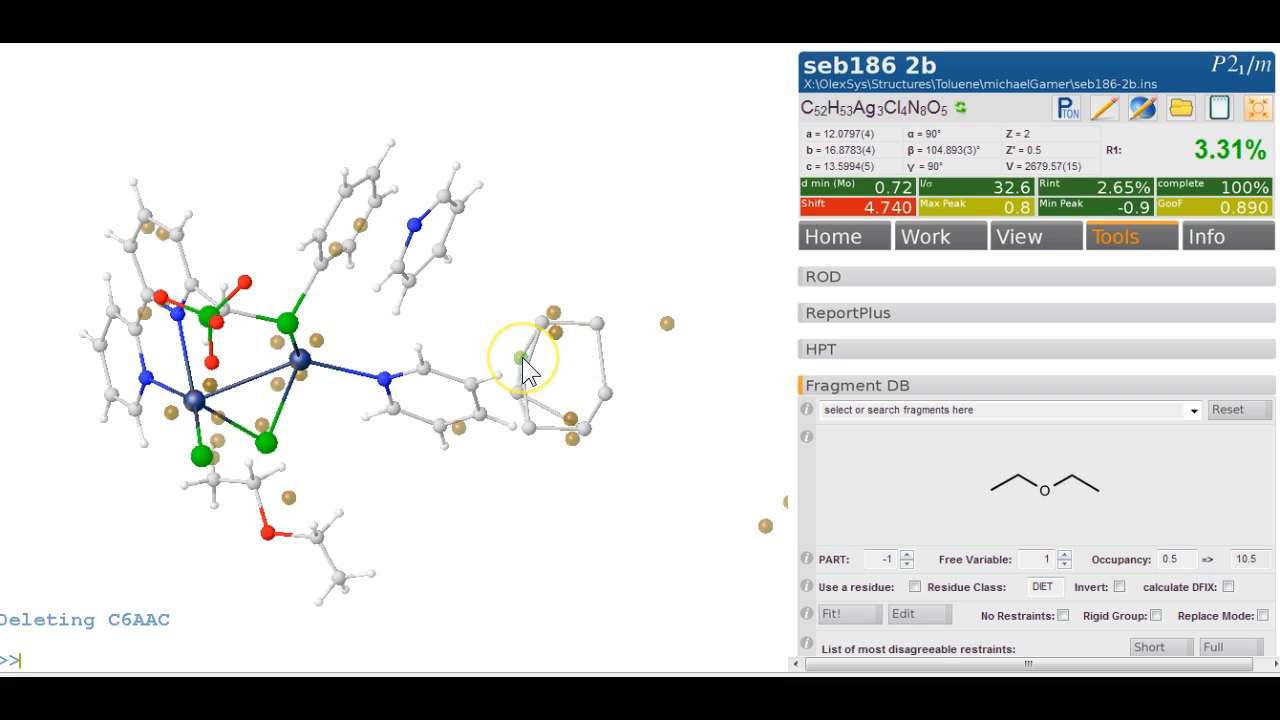
key("Delete")
Hide the residual peaks and assign the remaining six-carbon fragment to a negative part.
mouse_move(530, 372)
left_mouse_down()
mouse_move(574, 360)
mouse_move(517, 392)
left_mouse_up()
double_click(543, 377)
key("ctrl+q")
key("ctrl+q")
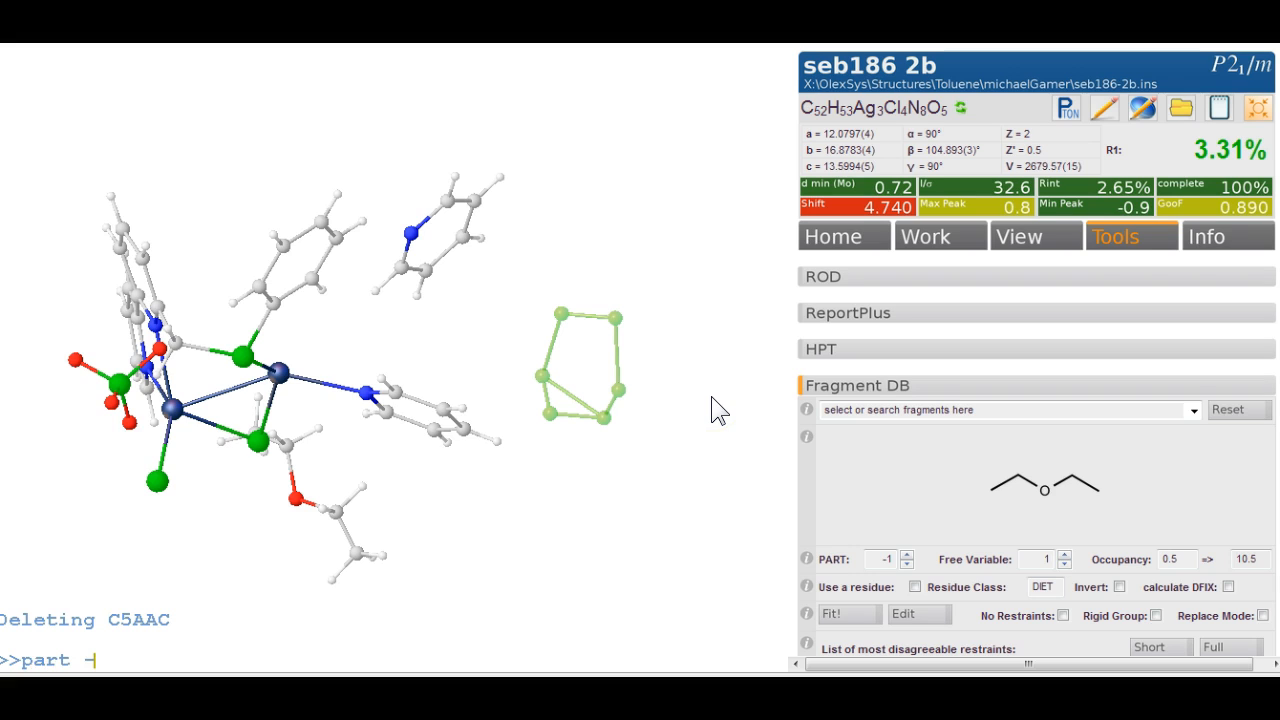
type("-d")
key("Return")
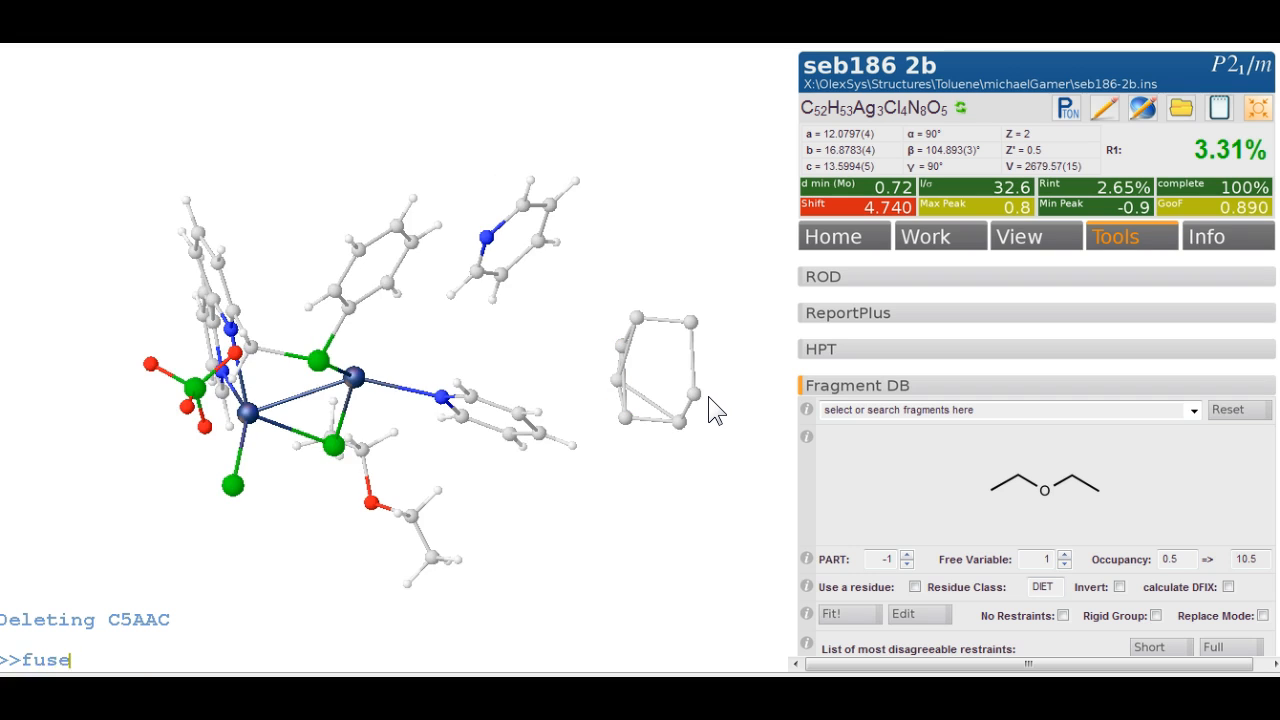
Fuse the grown model, and repeat the fuse with a distance value on the selected six-carbon fragment.
type("fuse")
key("Return")
double_click(693, 392)
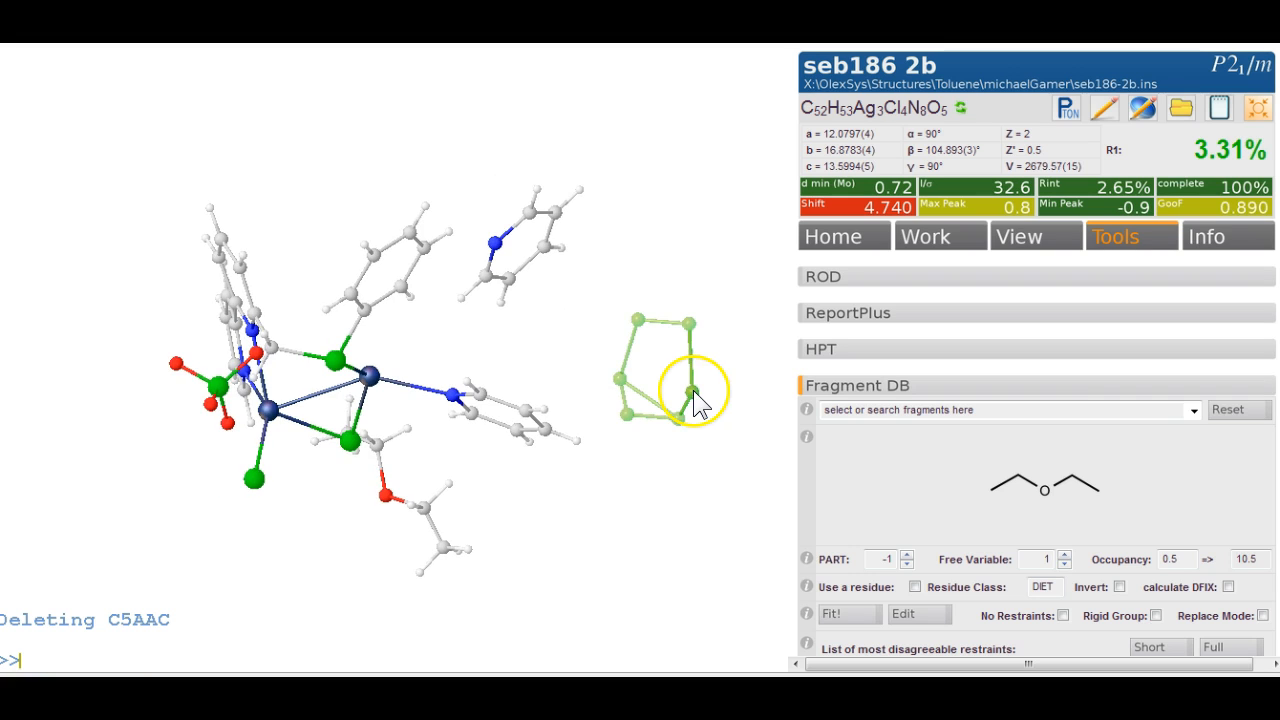
left_click_drag(714, 372, 730, 374)
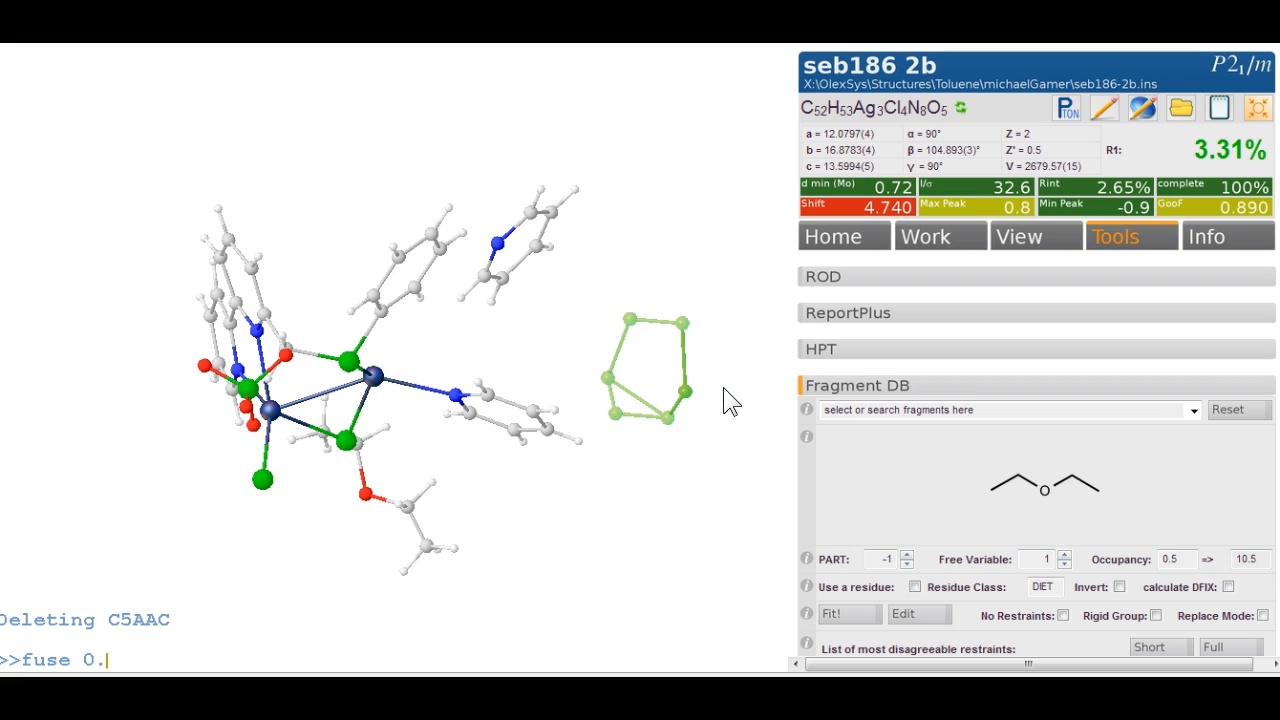
key("Return")
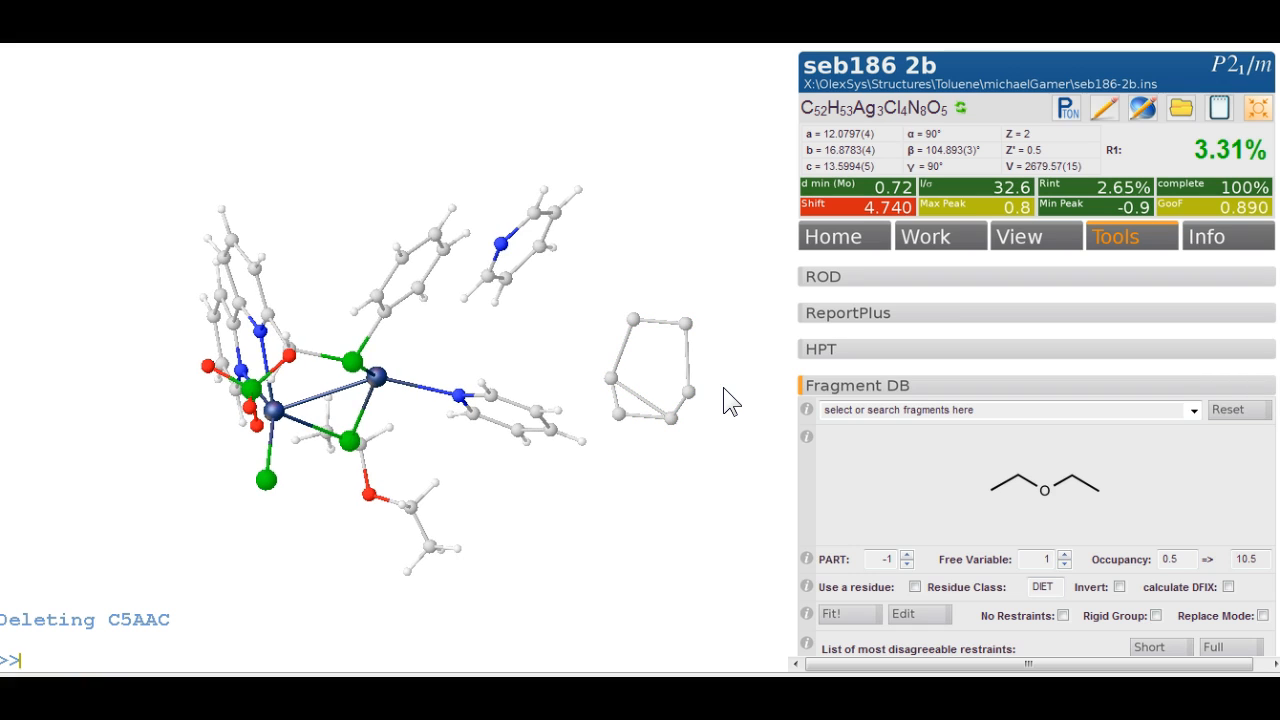
Assign the isolated six-carbon ring to part -1 with occupancy 10.5 and refine it as an AFIX 66 rigid group.
double_click(690, 391)
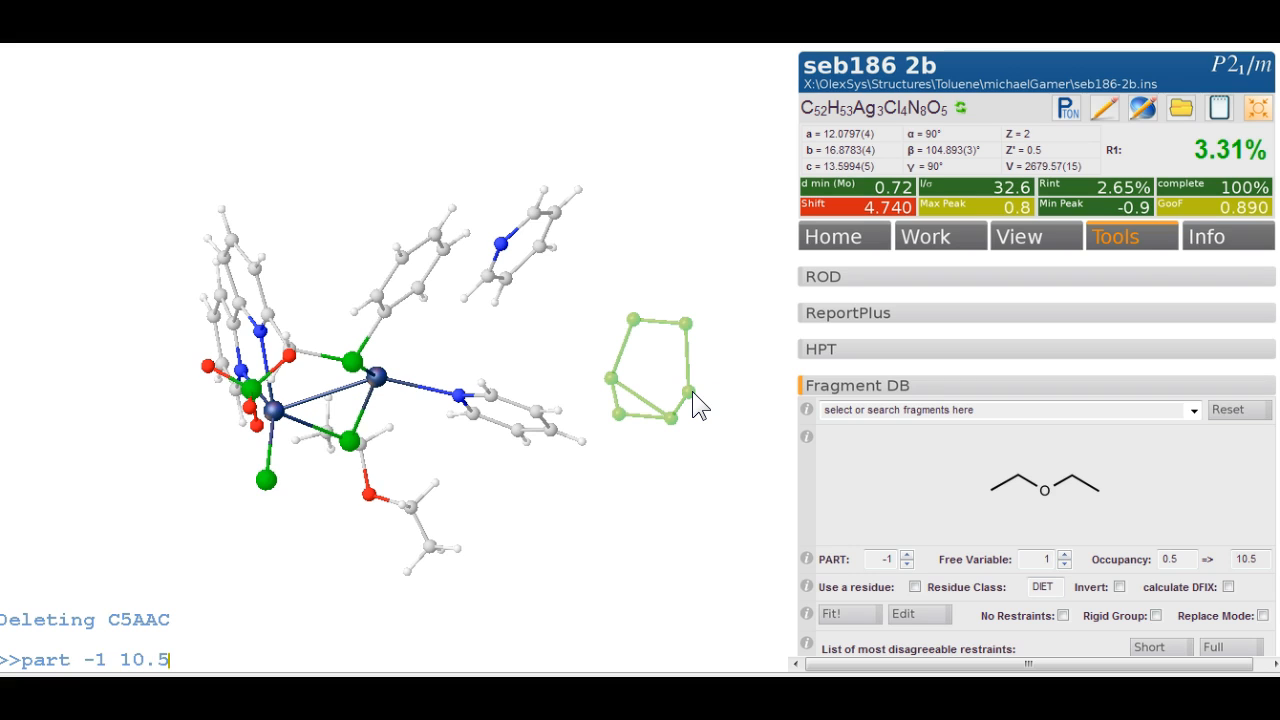
key("Return")
double_click(690, 391)
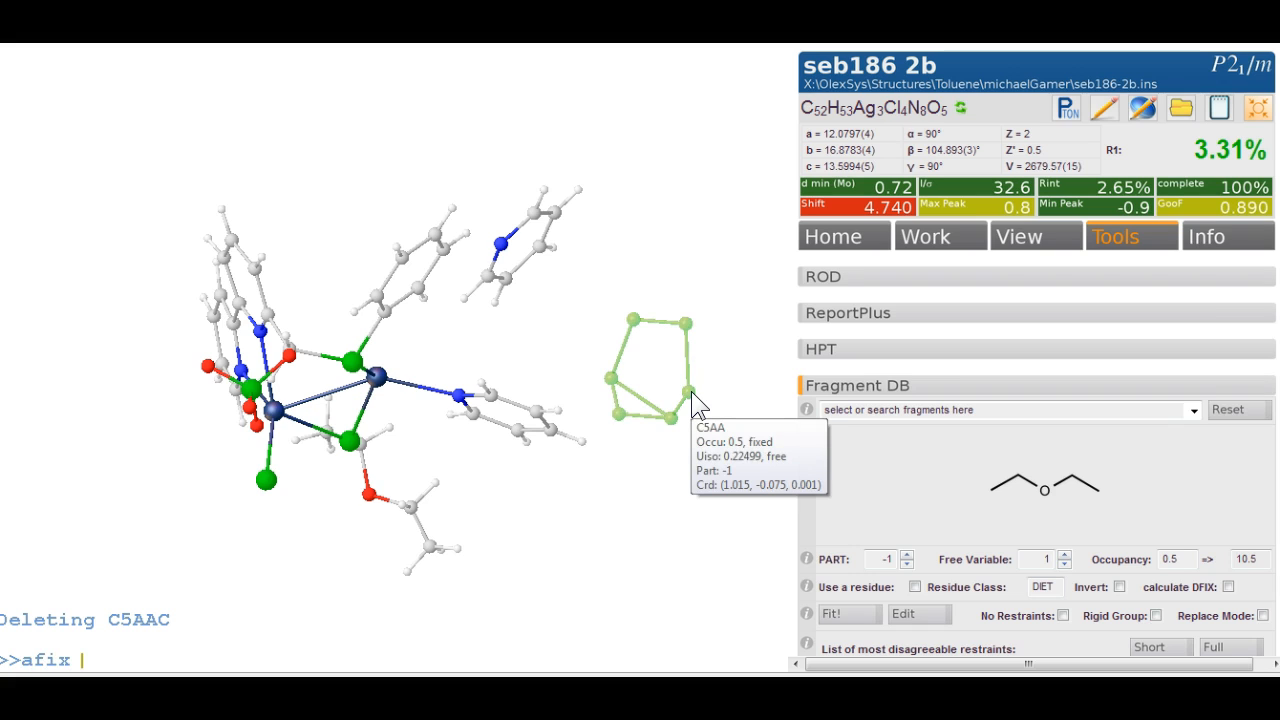
key("Return")
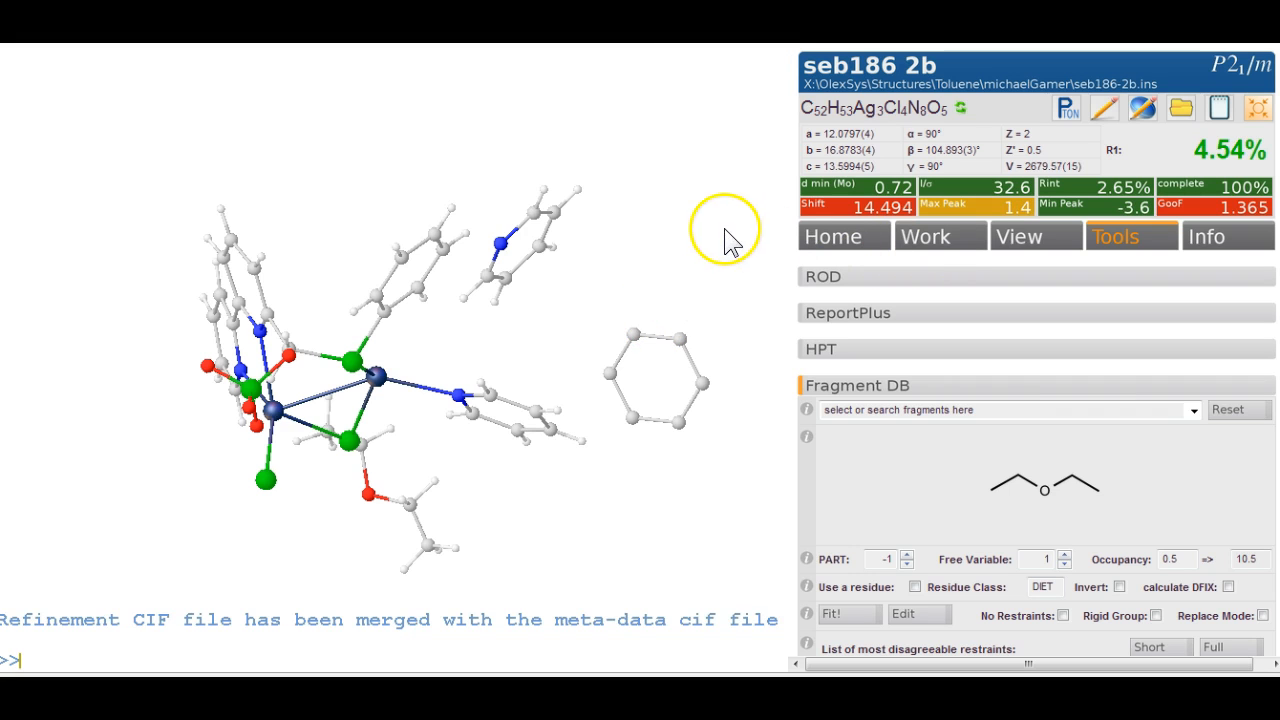
Display the atoms as thermal ellipsoids with telp and refine the structure two more times.
left_click_drag(702, 212, 678, 190)
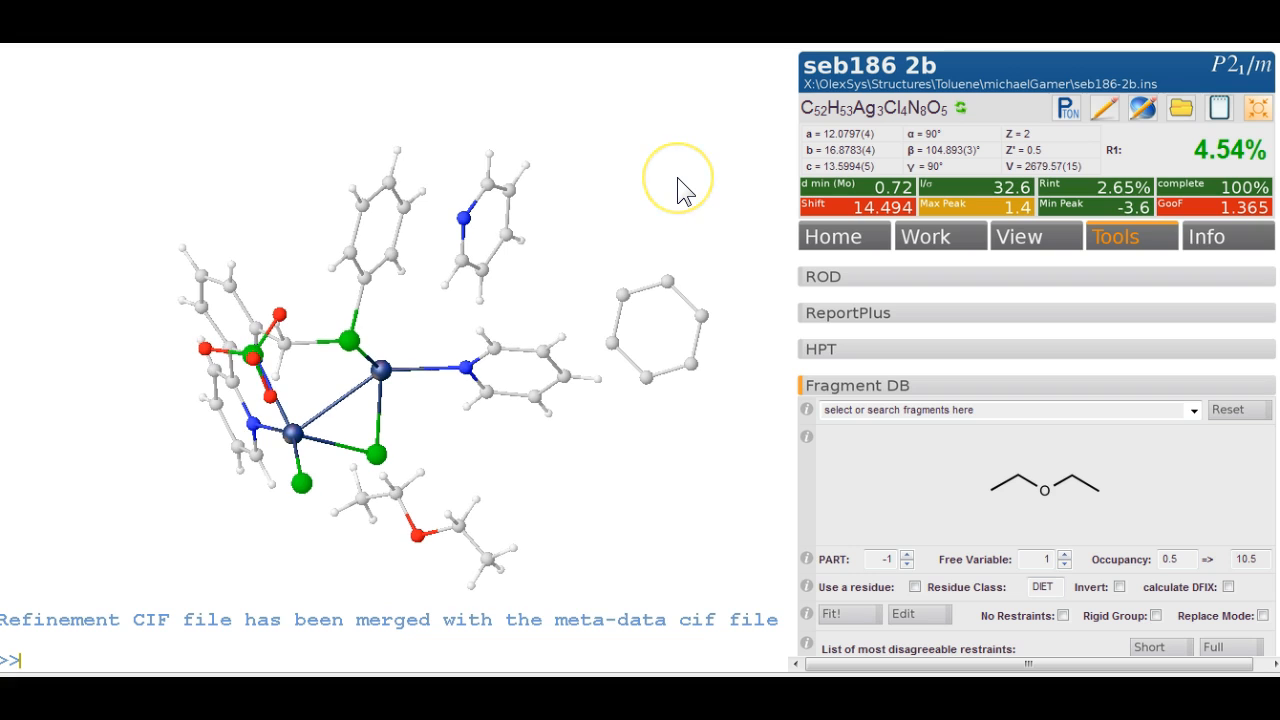
type("telp")
key("Return")
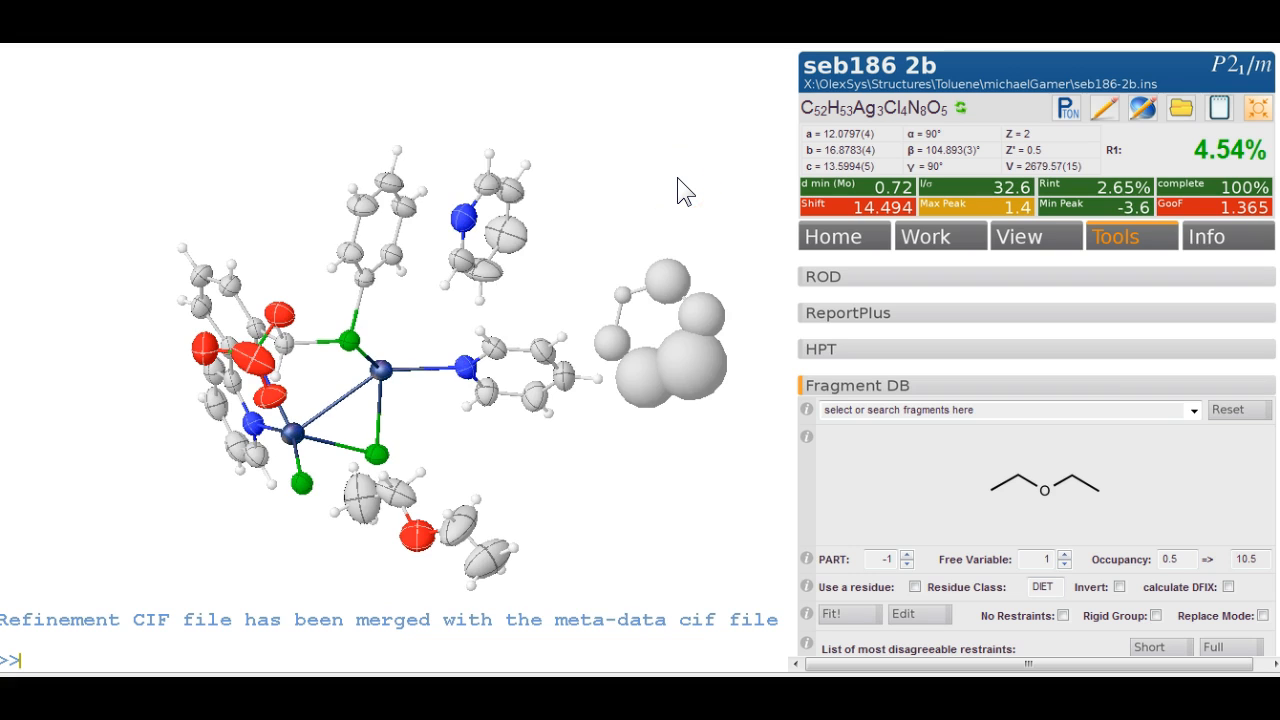
left_click(692, 211)
key("ctrl+r")
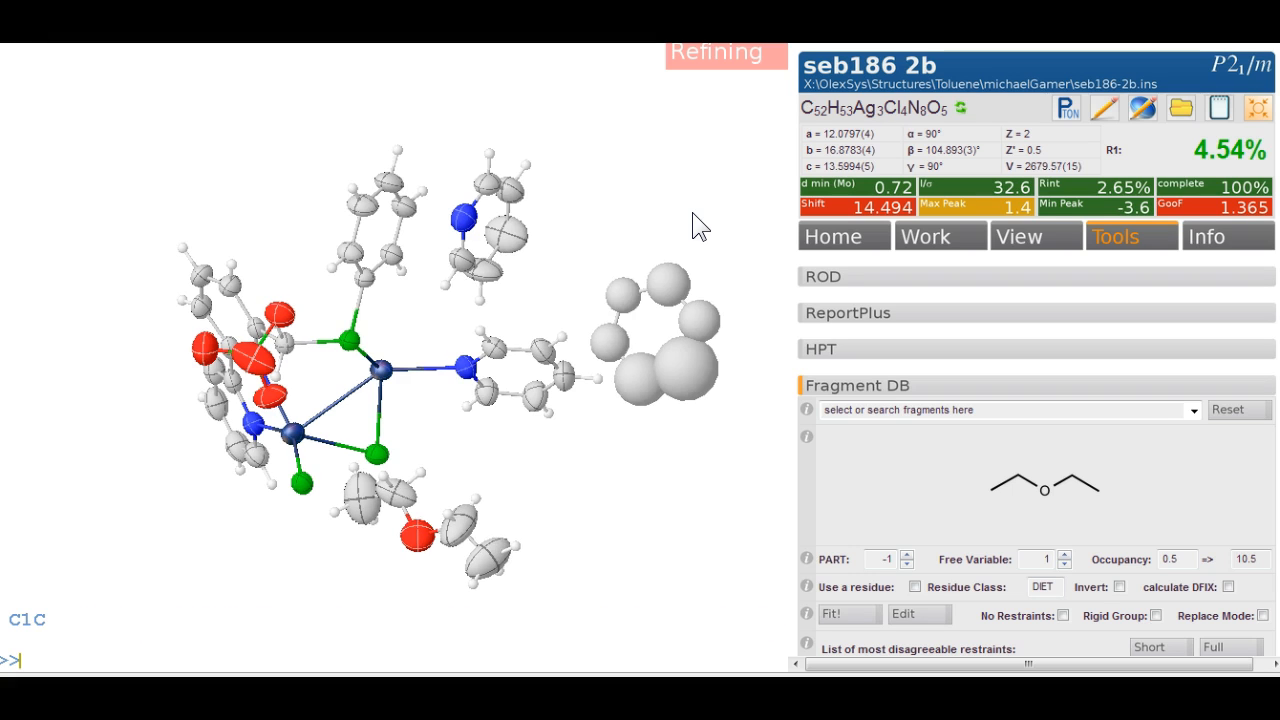
left_click(703, 212)
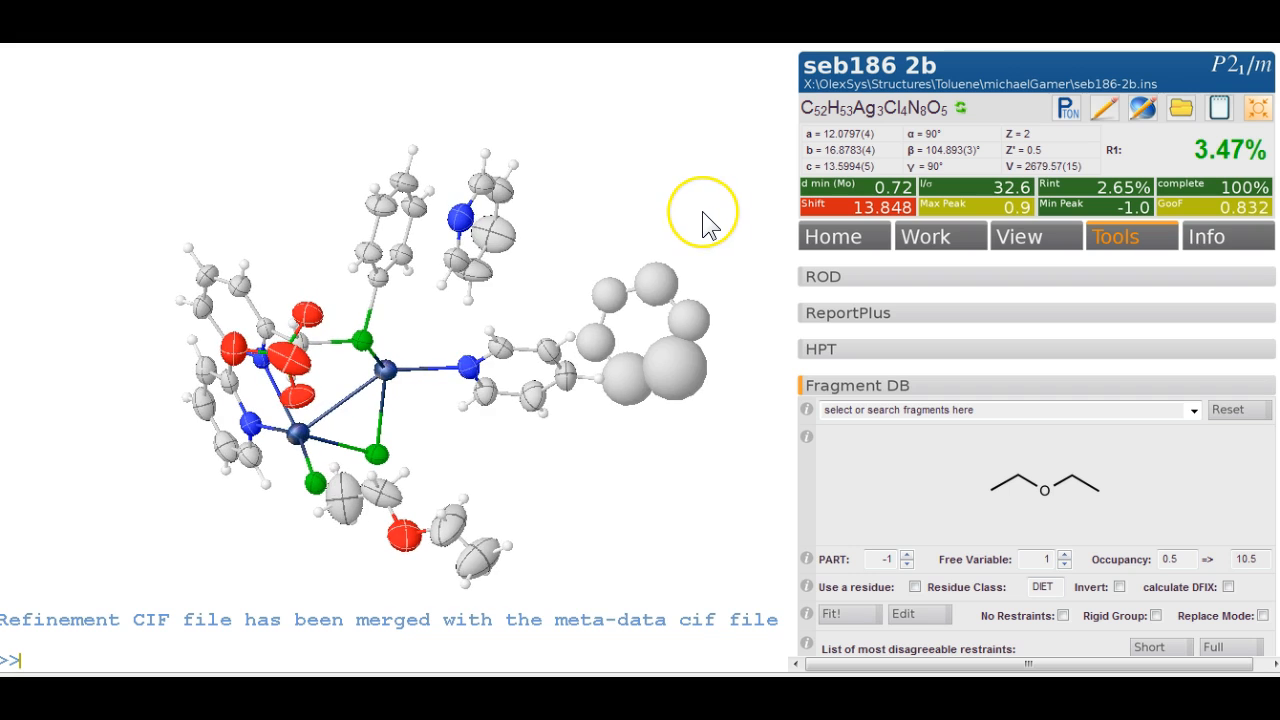
key("ctrl+r")
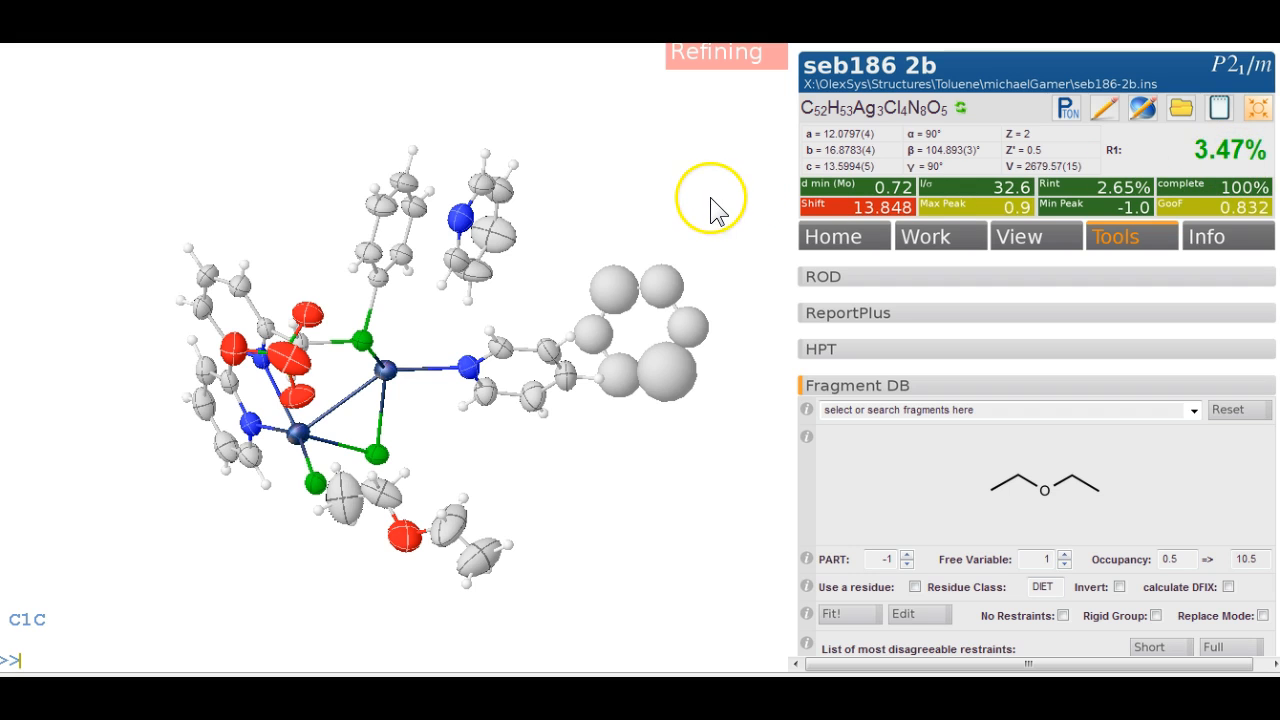
Change the solvent ring carbon nearest the coordinated pyridine to nitrogen and add hydrogens to the ring with hadd.
left_click_drag(648, 215, 713, 207)
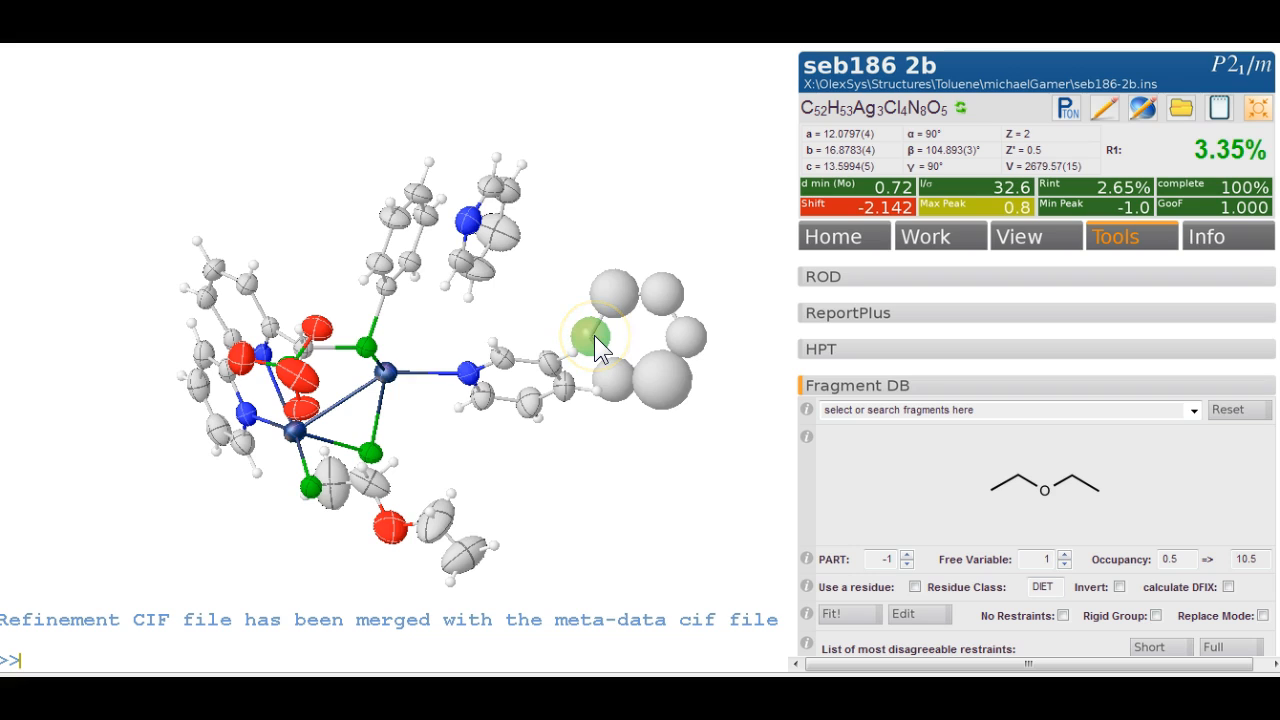
key("Return")
double_click(661, 373)
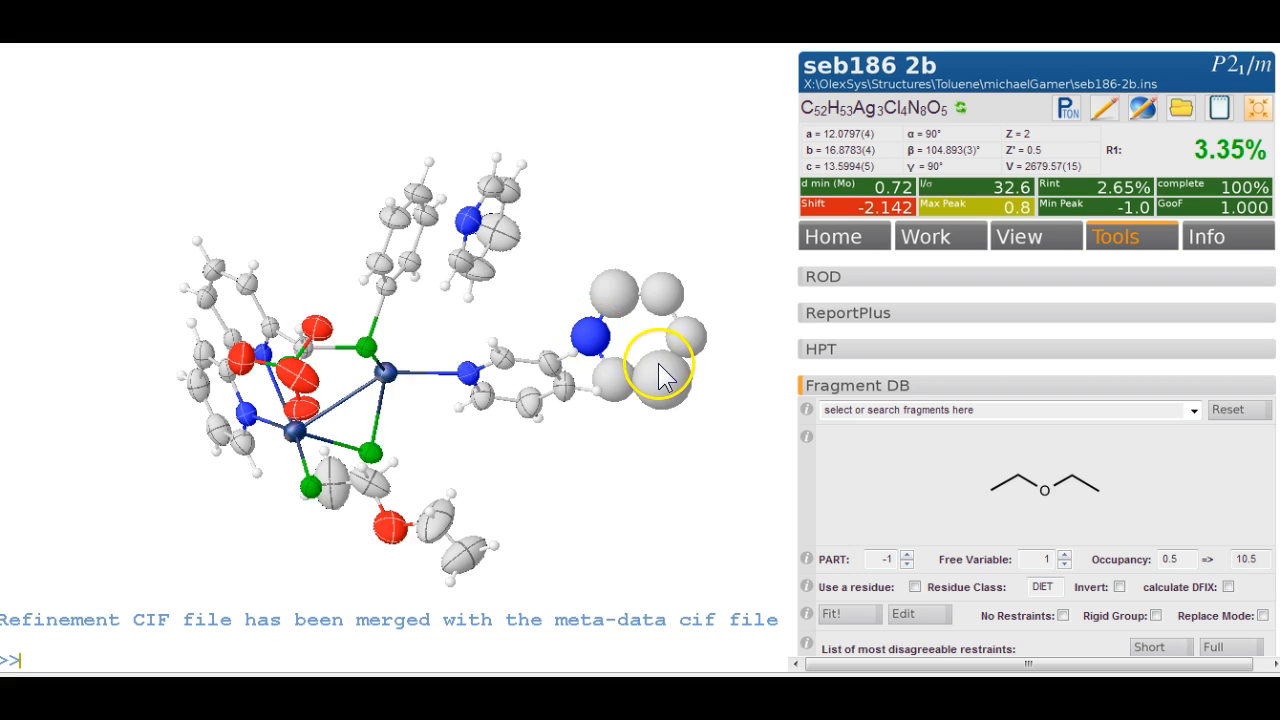
type("hadd")
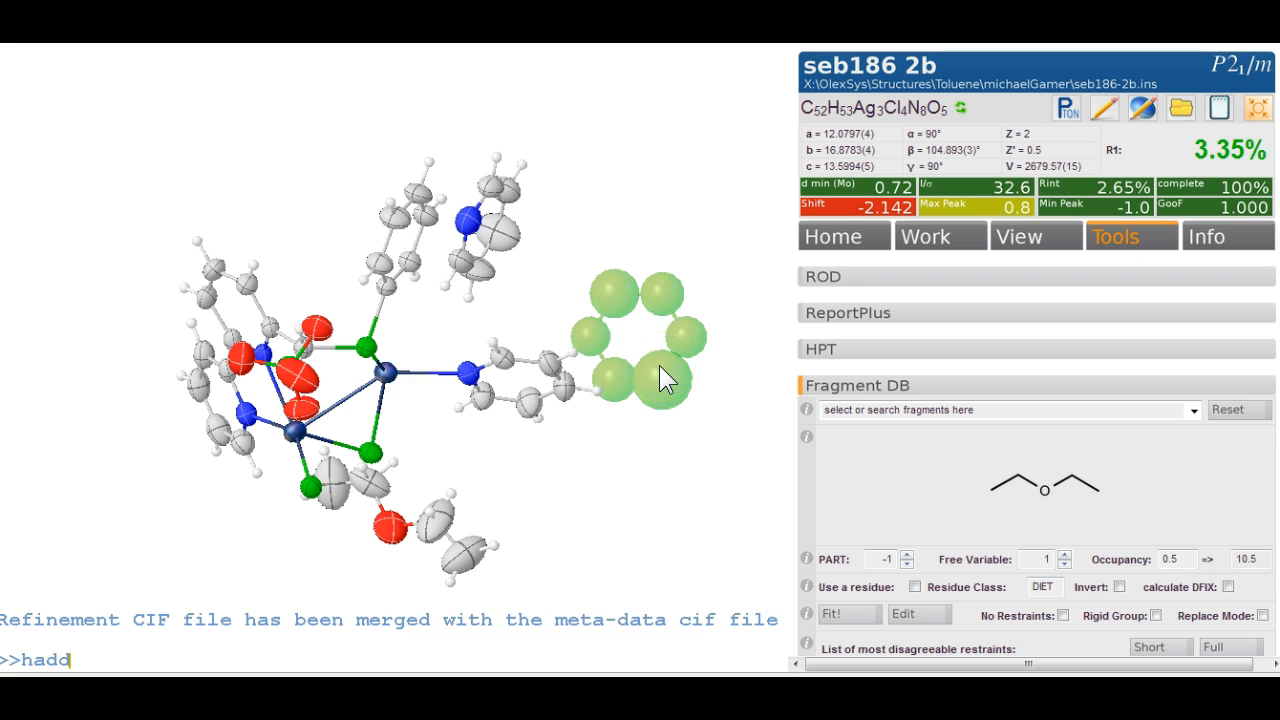
key("Return")
Delete the surplus hydrogen on the solvent ring's nitrogen and refine the structure.
left_click_drag(659, 365, 606, 352)
left_click(605, 340)
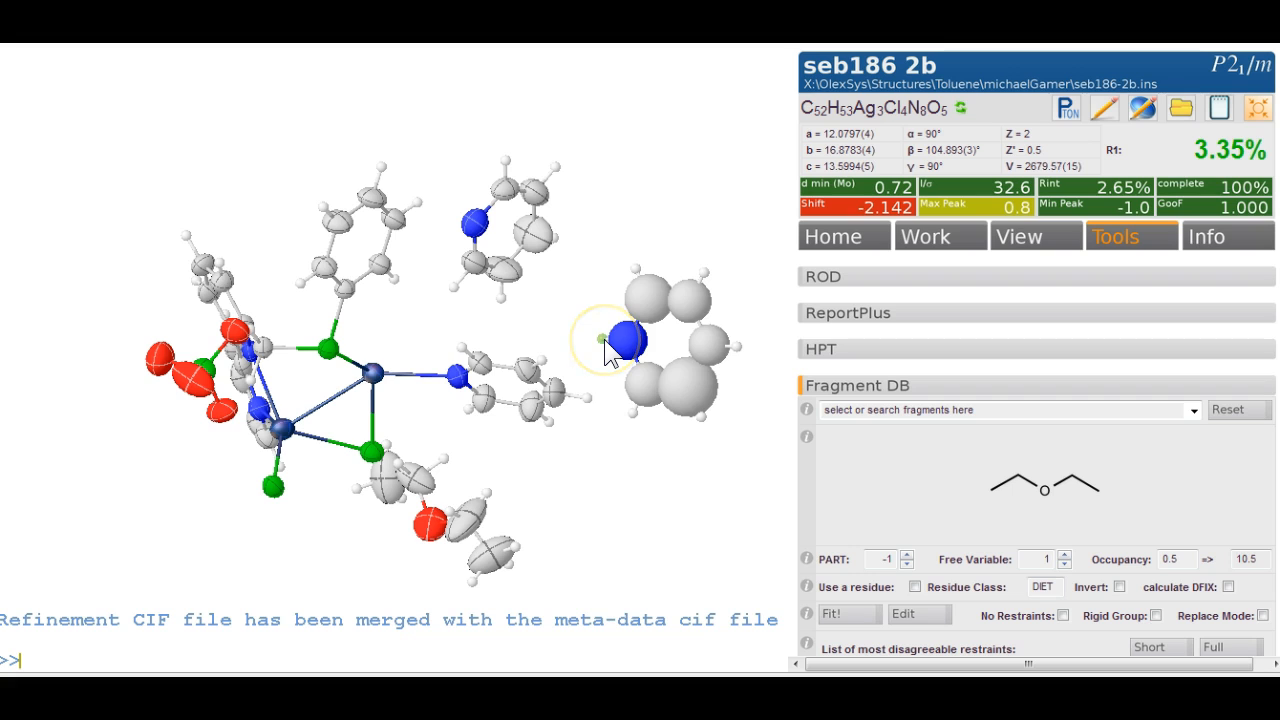
key("Delete")
key("ctrl+r")
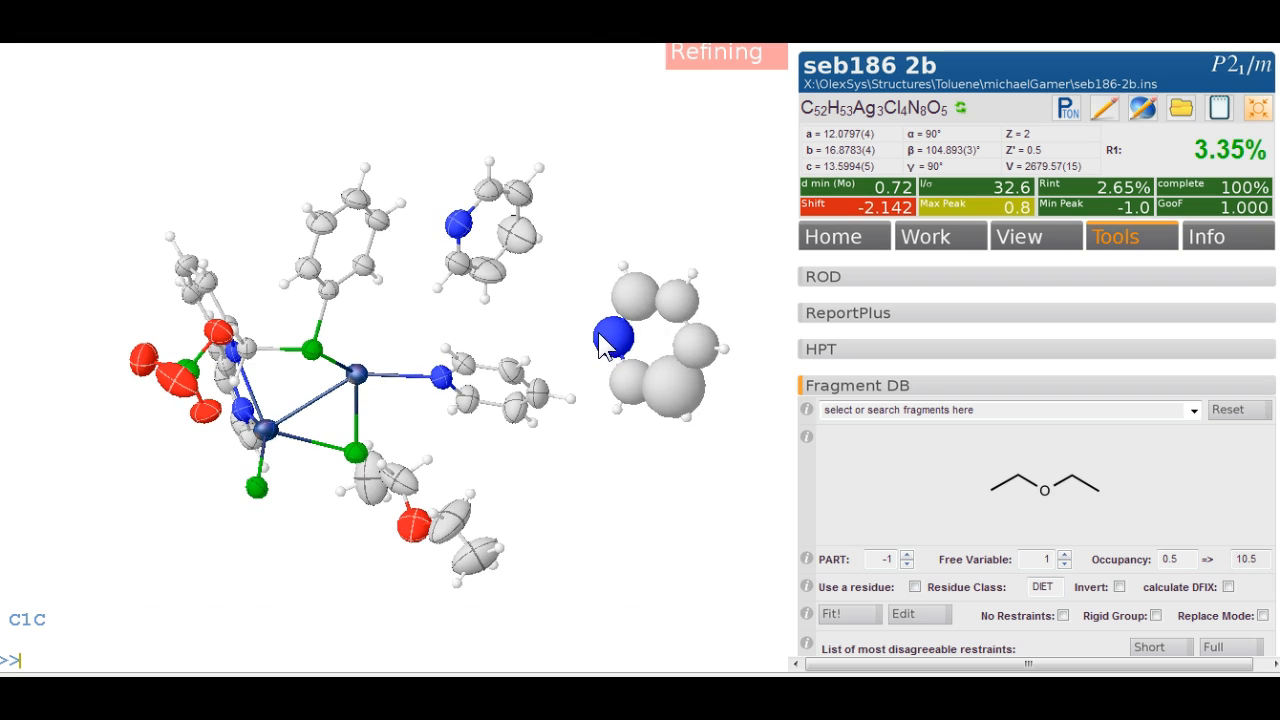
Make the solvent ring atoms anisotropic and refine the structure.
mouse_move(551, 297)
left_mouse_down()
mouse_move(586, 286)
mouse_move(553, 276)
left_mouse_up()
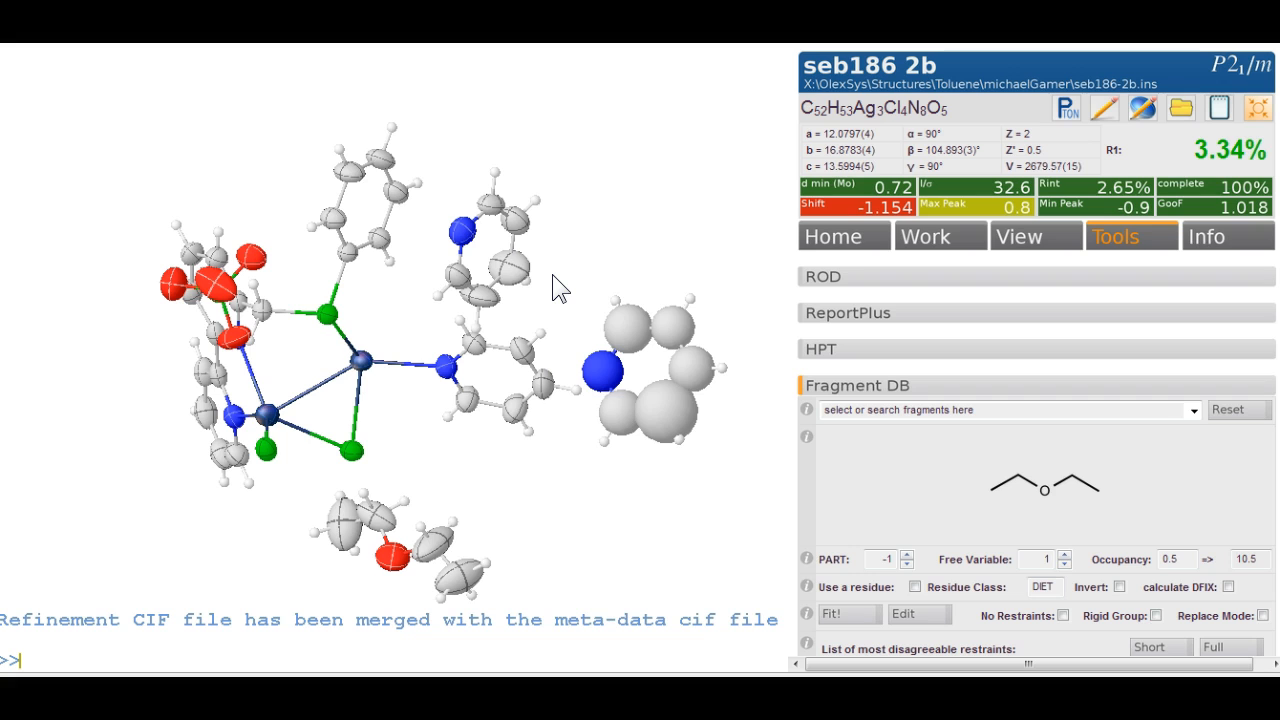
key("Return")
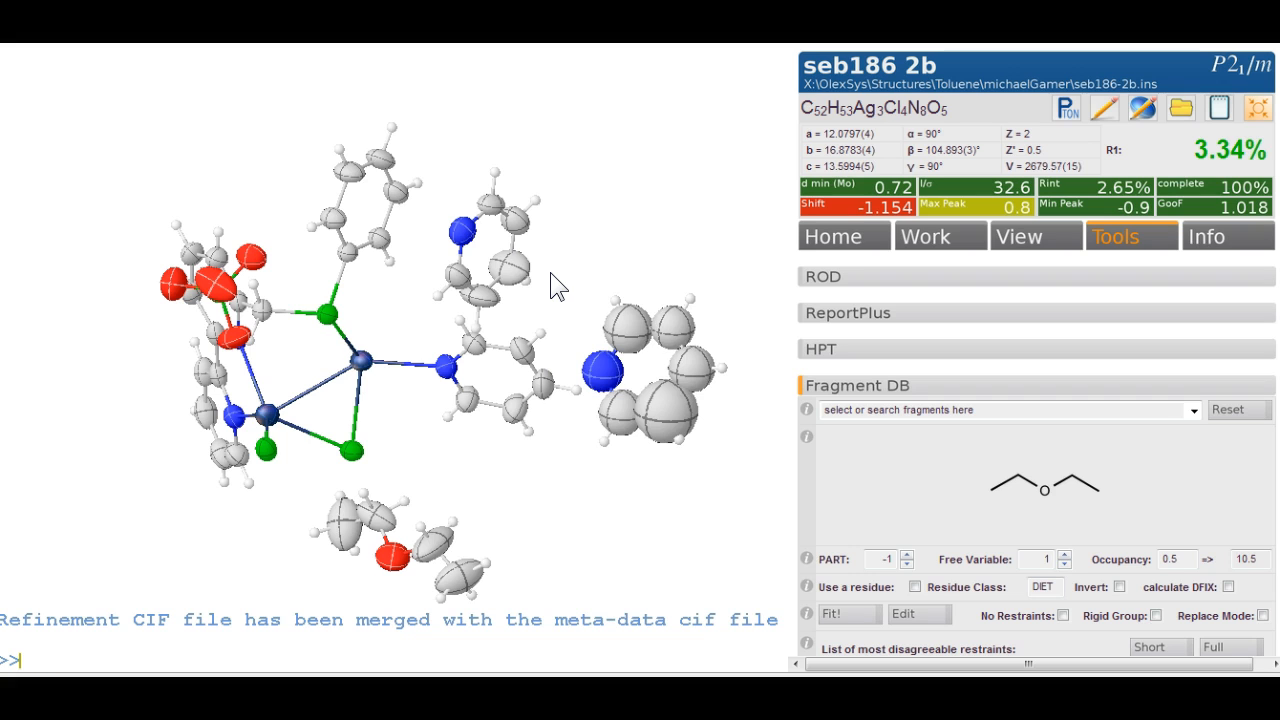
key("ctrl+r")
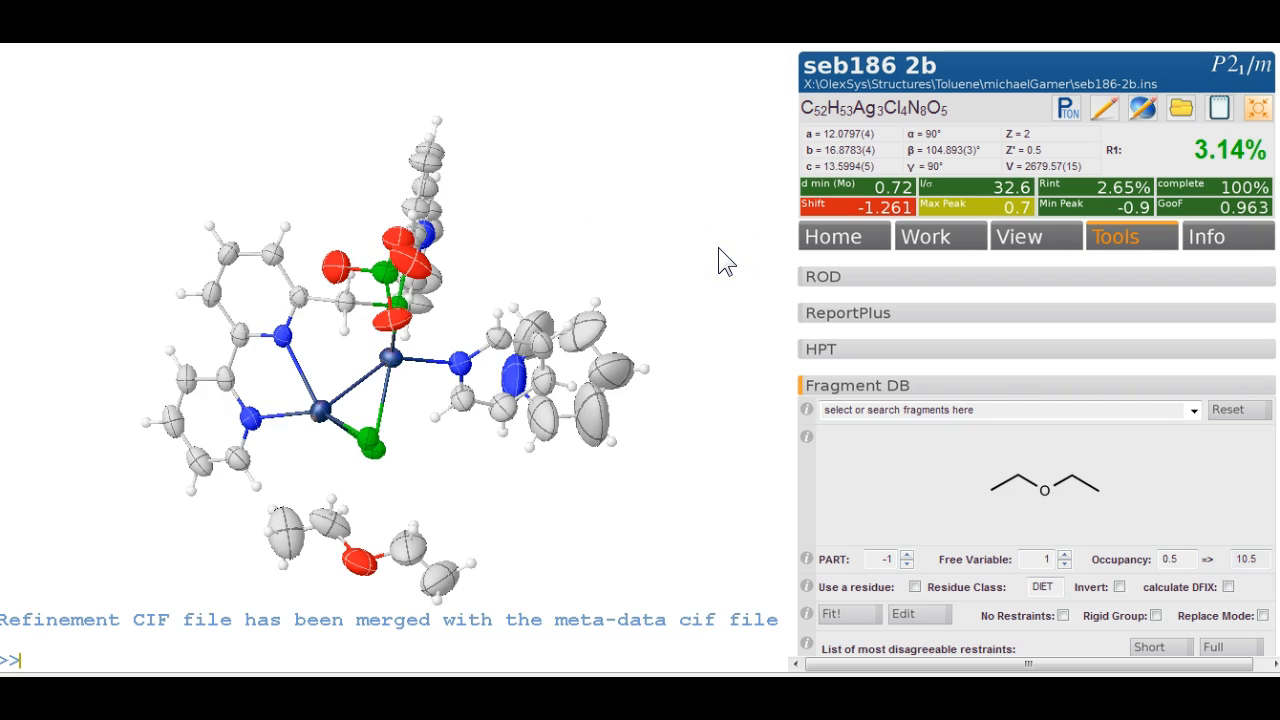
Hide the hydrogens, apply a RIGU restraint to the selected solvent ring and refine the structure.
left_click_drag(718, 247, 658, 270)
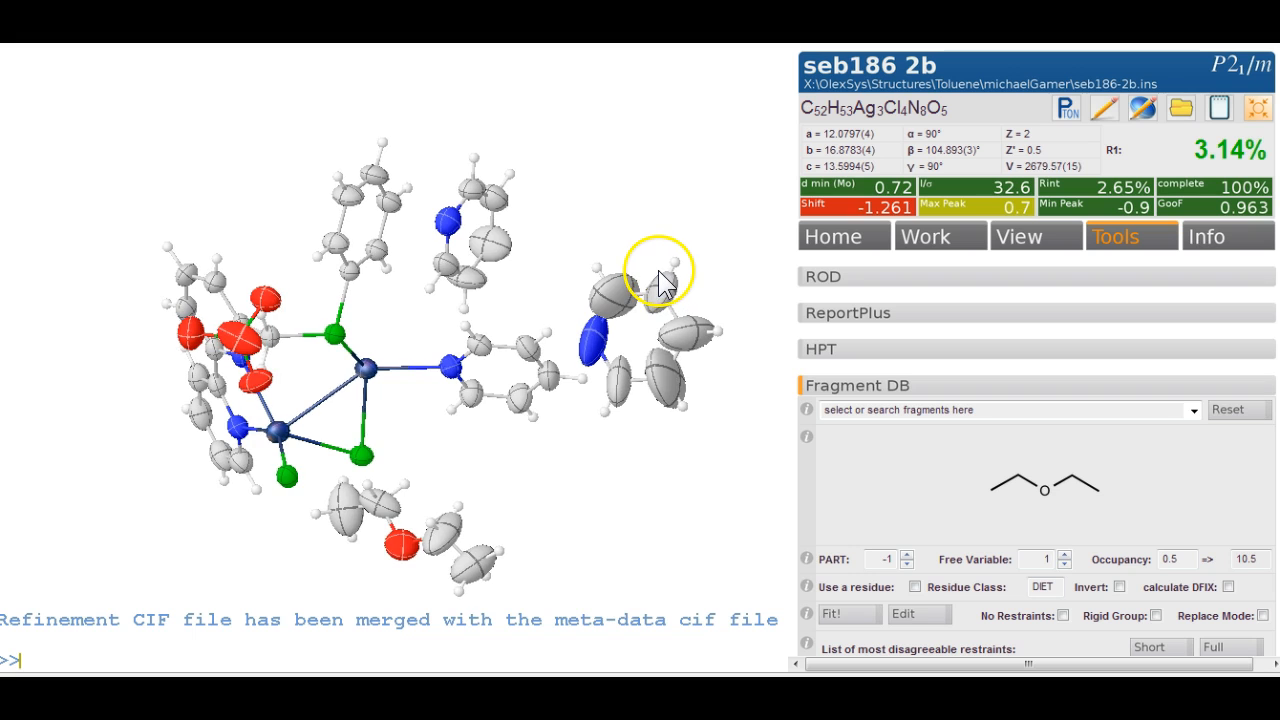
key("ctrl+g")
key("Escape")
left_click_drag(658, 274, 617, 363)
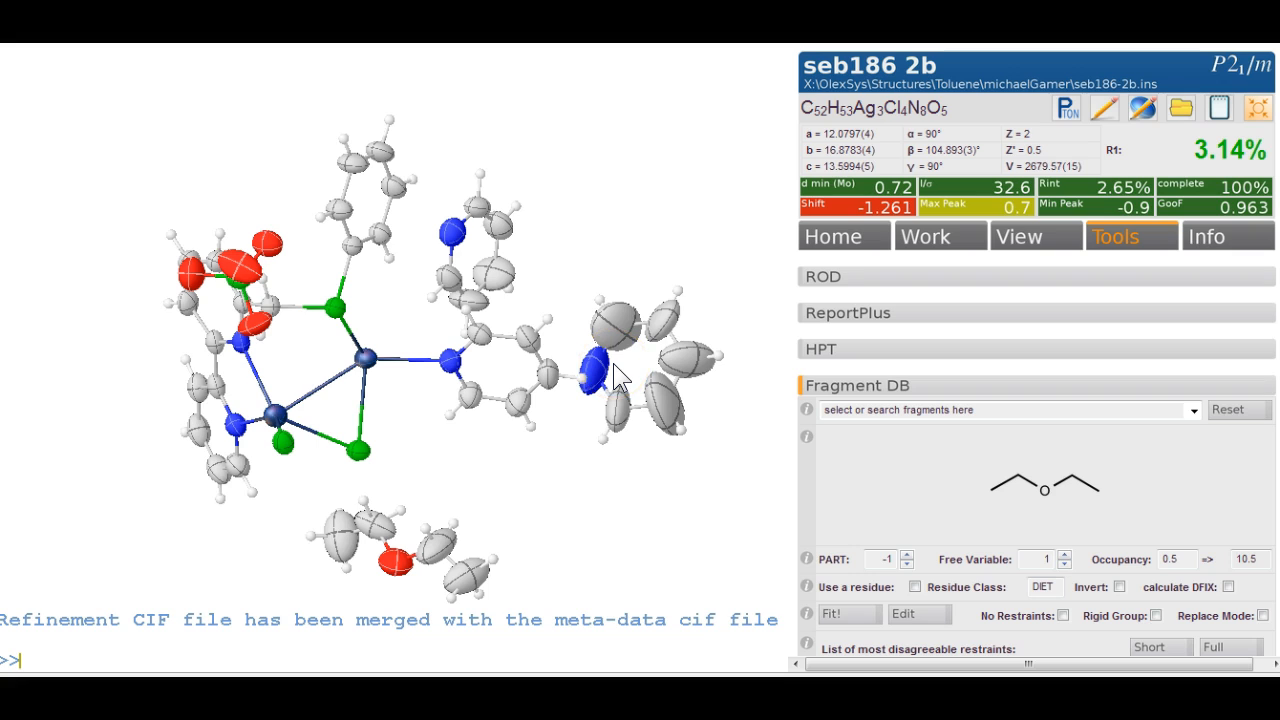
key("ctrl+h")
double_click(596, 363)
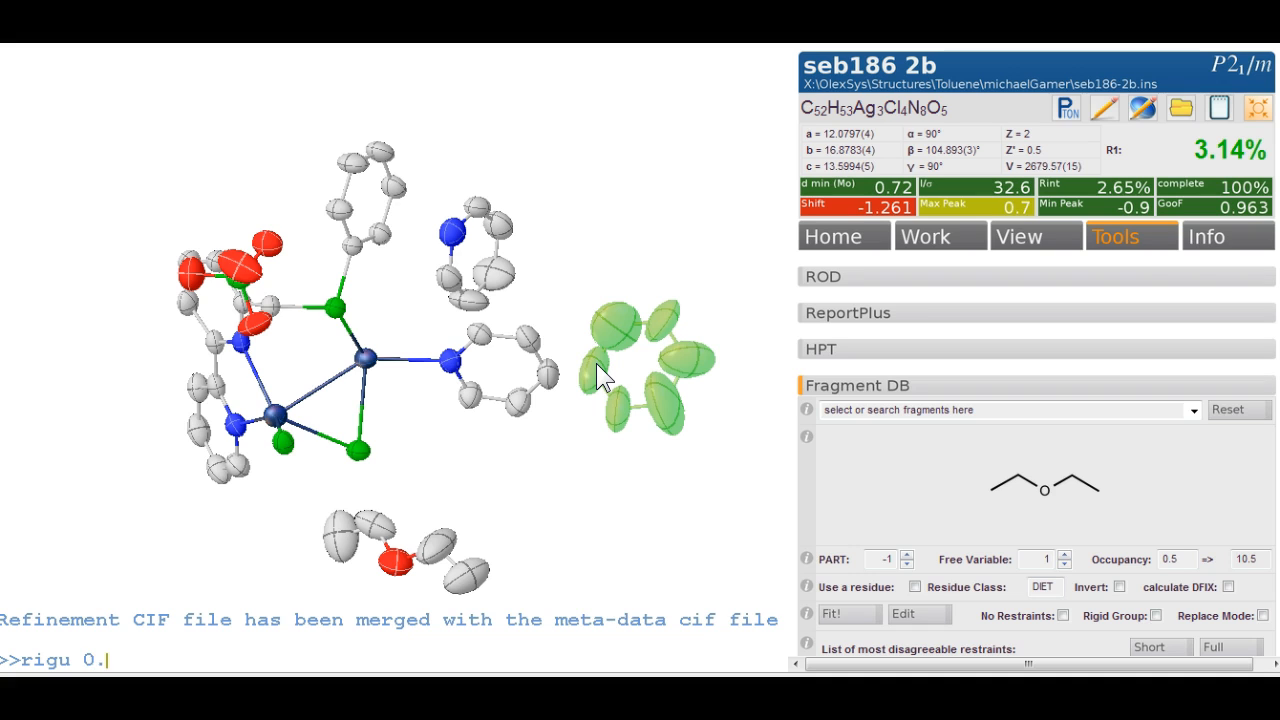
key("Return")
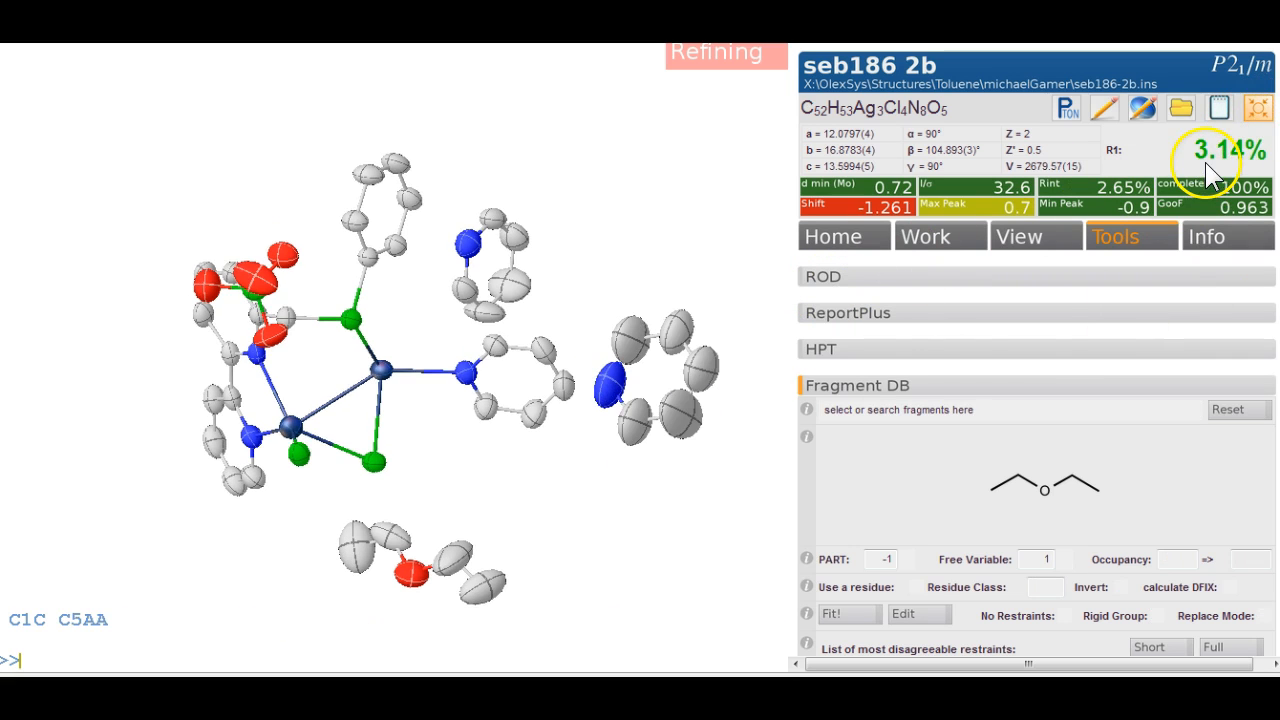
Show the hydrogens again and examine the refined structure and its symmetry contacts in grow mode.
left_click_drag(741, 278, 370, 579)
key("ctrl+g")
key("ctrl+h")
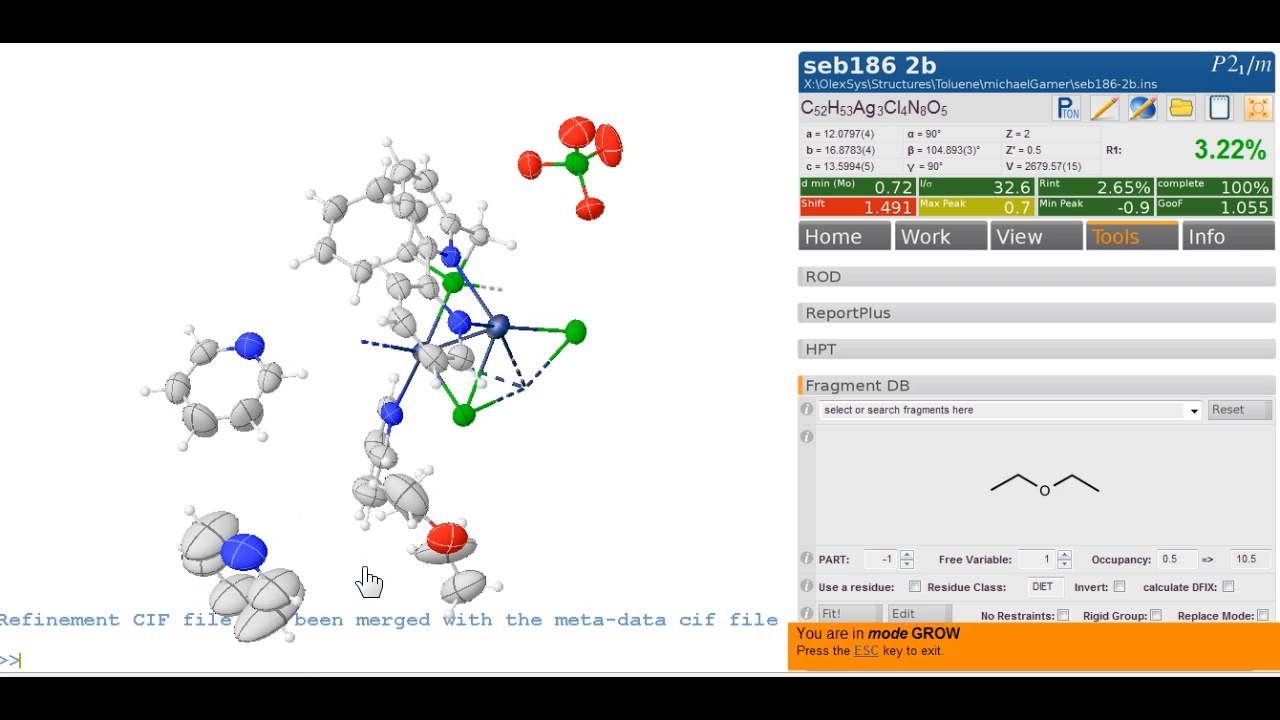
key("Escape")
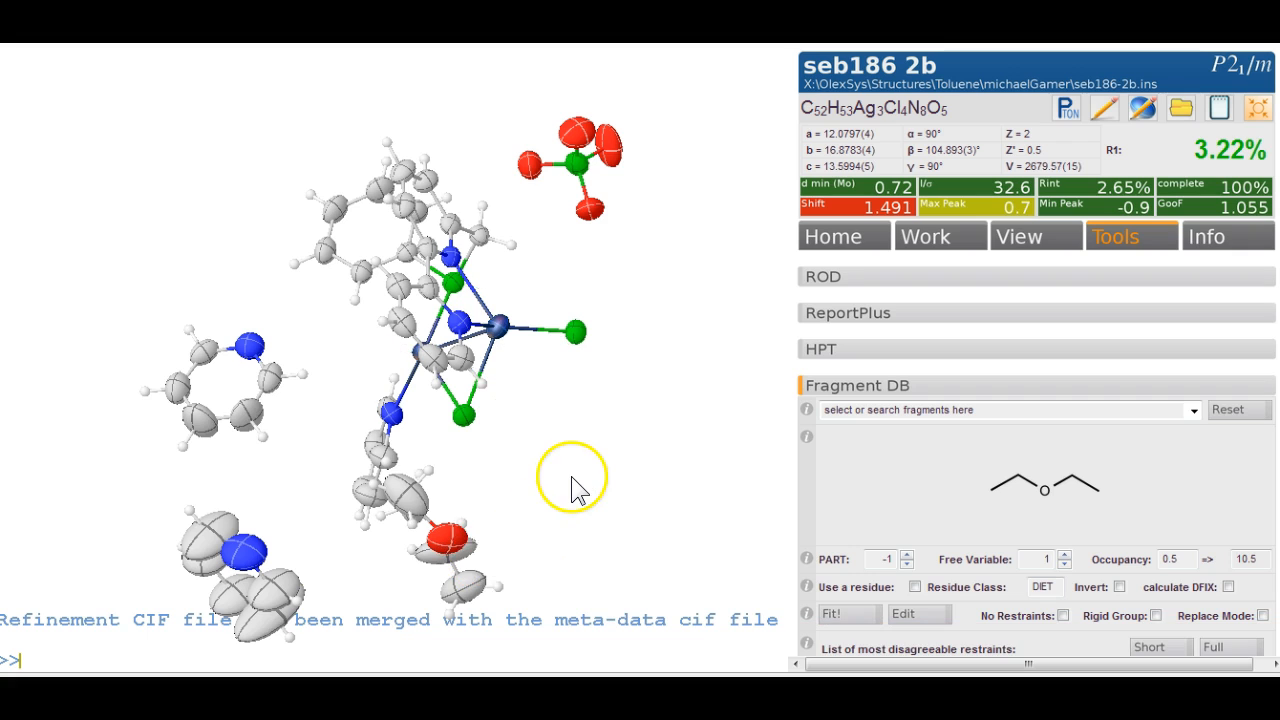
left_click_drag(571, 487, 451, 391)
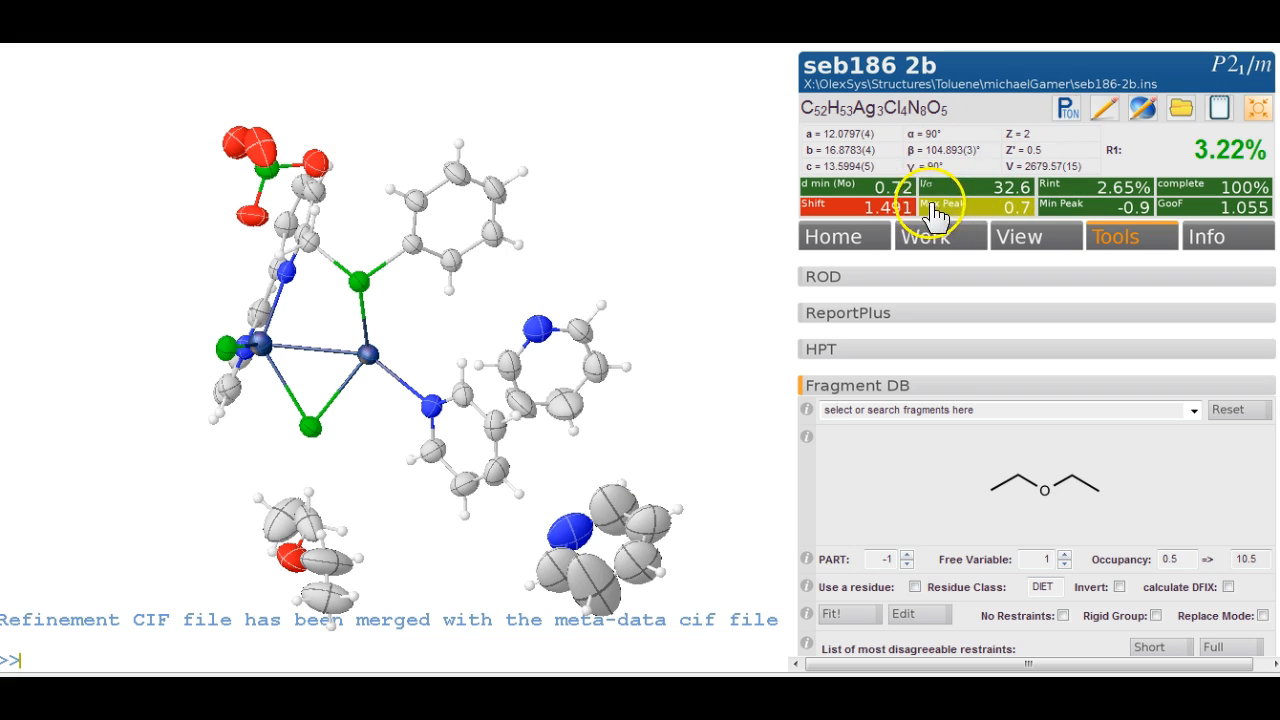
left_click_drag(646, 202, 712, 176)
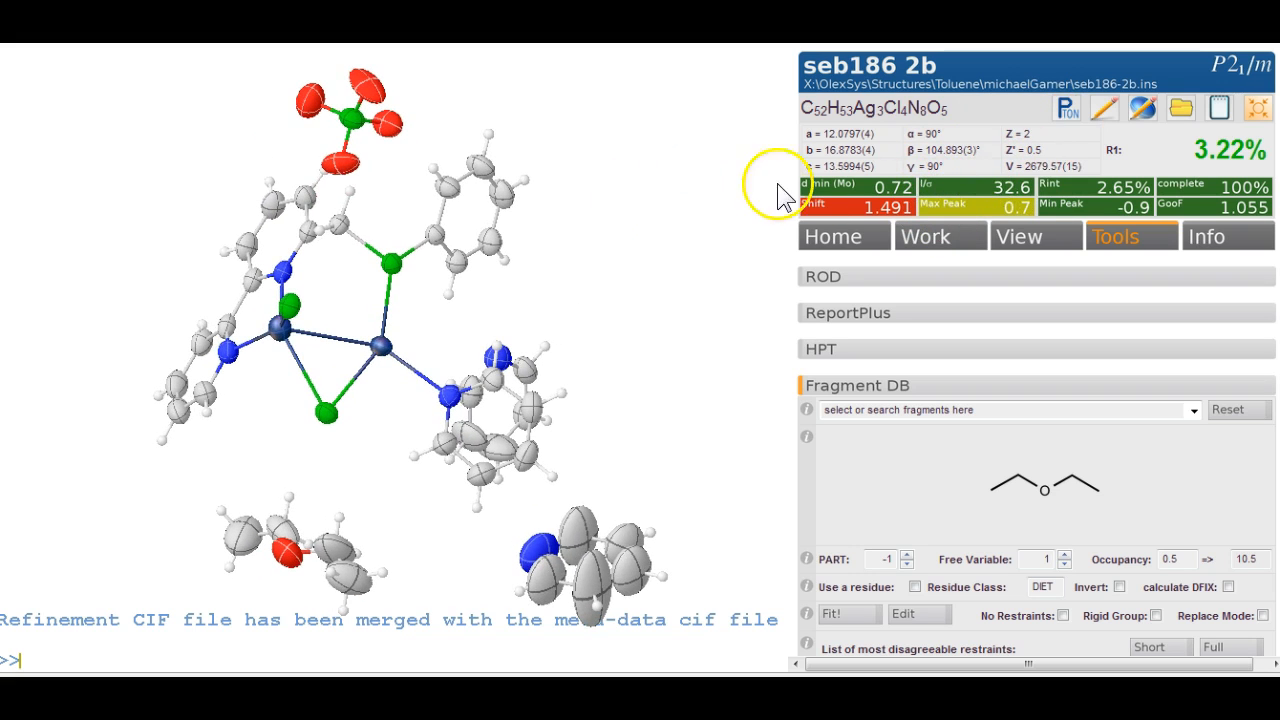
Refine the structure with 20 cycles to reduce the remaining shift.
left_click(855, 213)
left_click(631, 297)
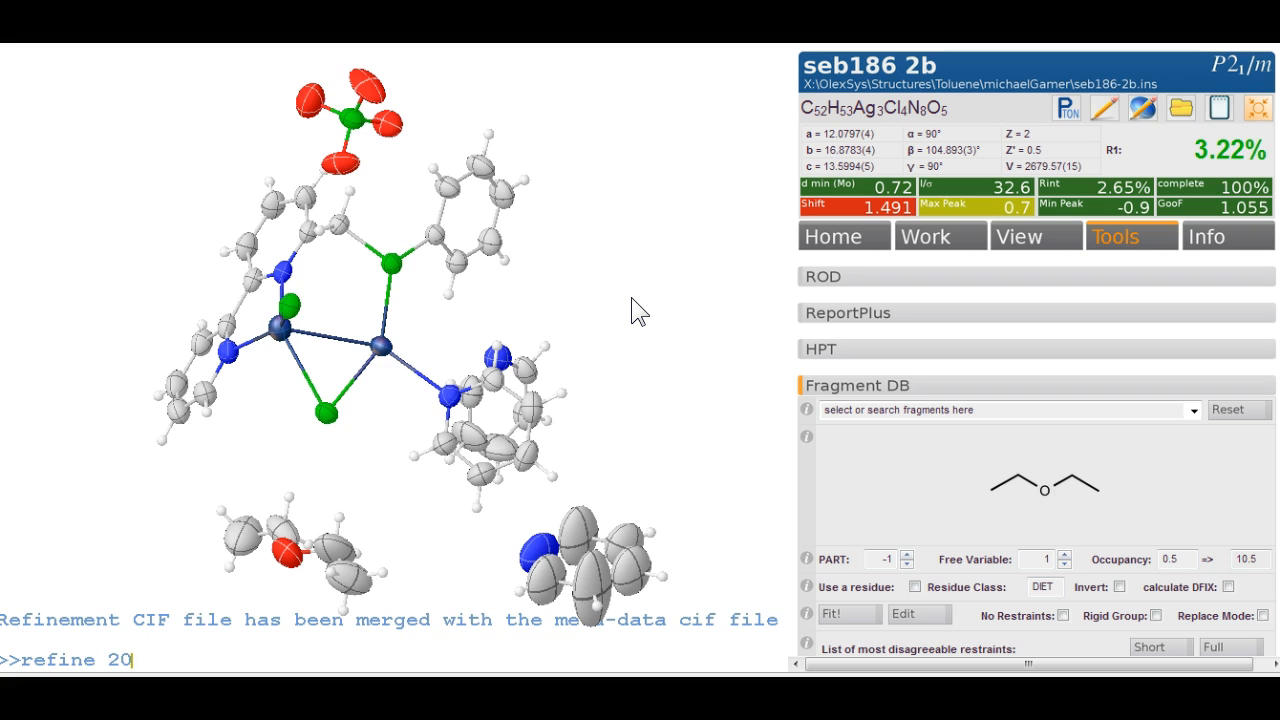
key("Return")
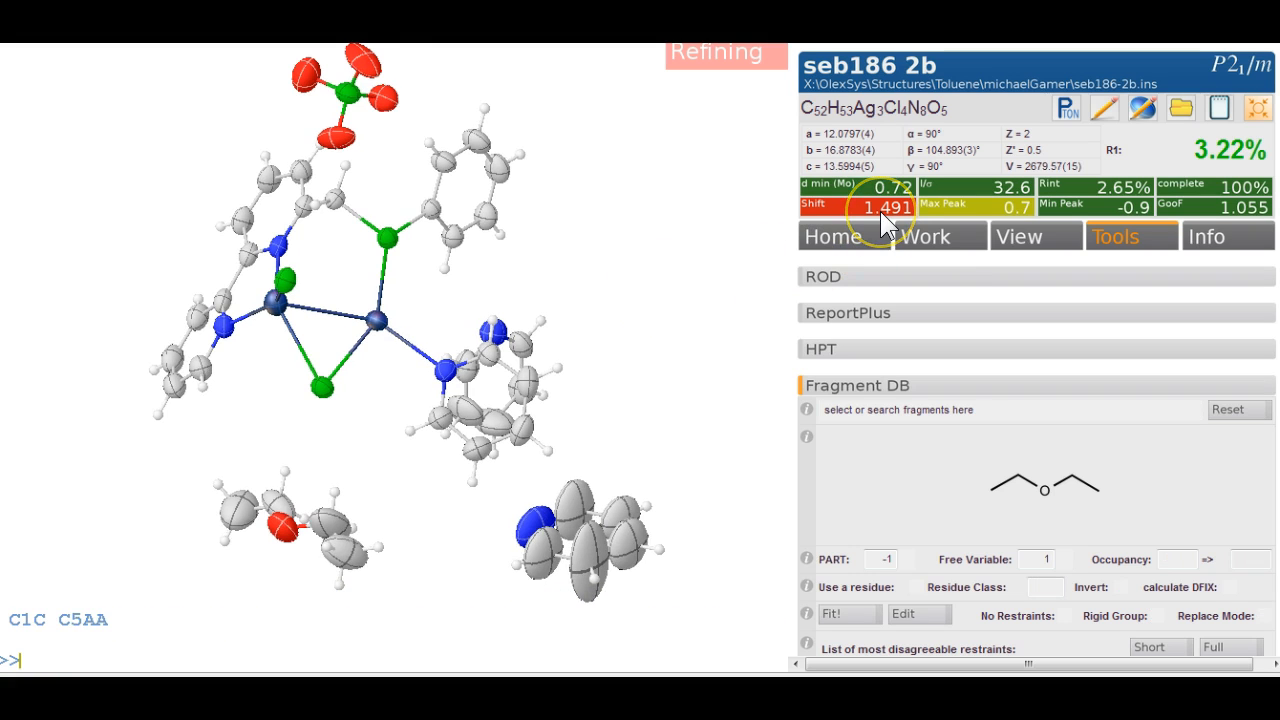
Delete the whole disordered solvent ring in part -1, including its hydrogens.
left_click_drag(709, 286, 681, 431)
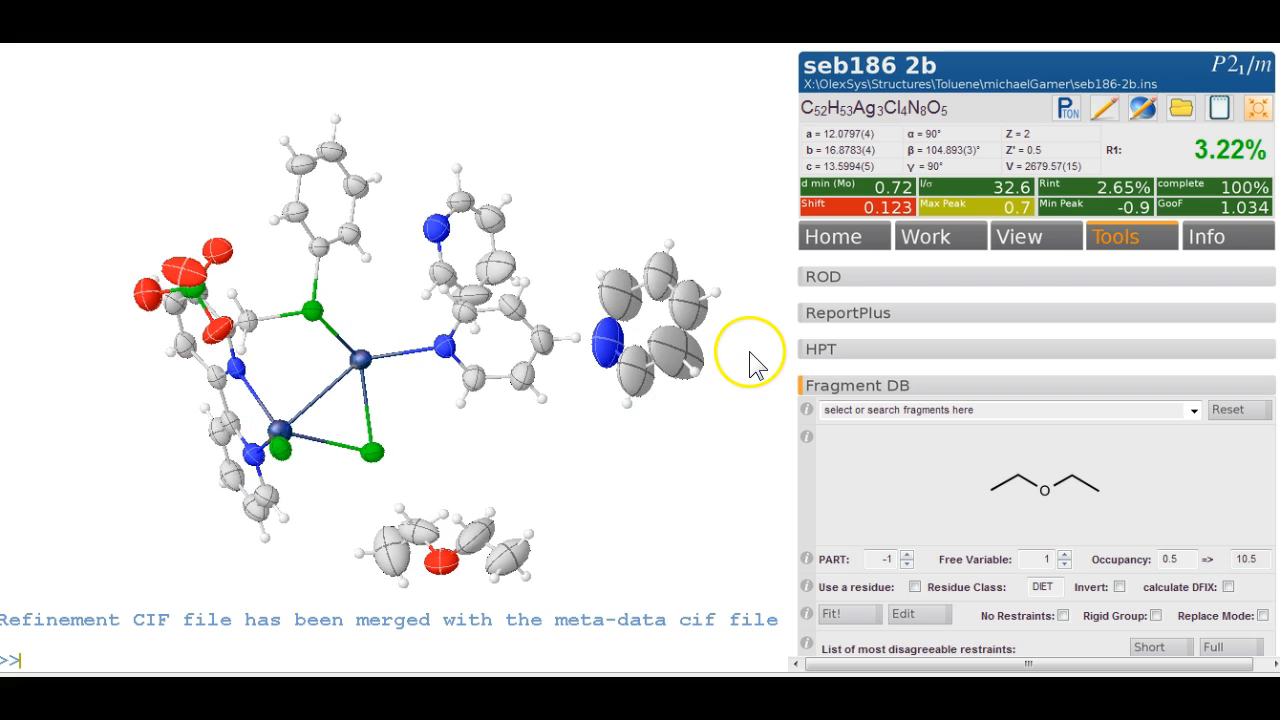
double_click(672, 339)
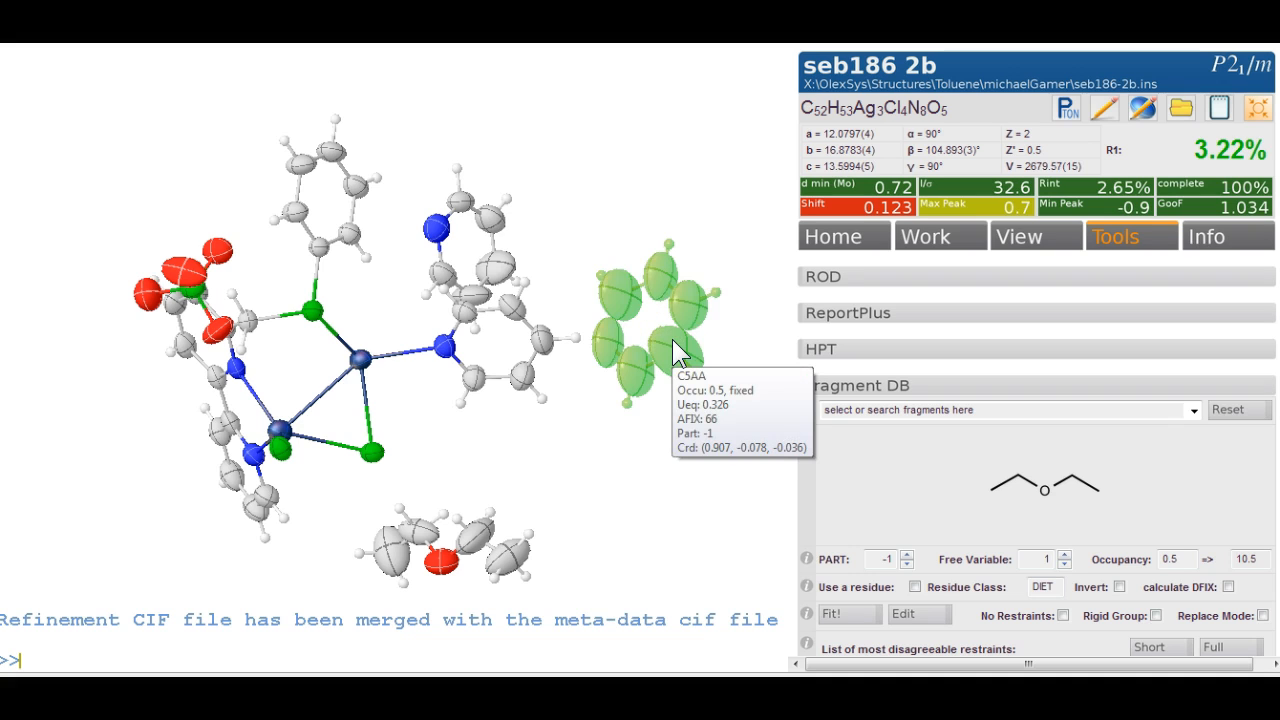
key("Delete")
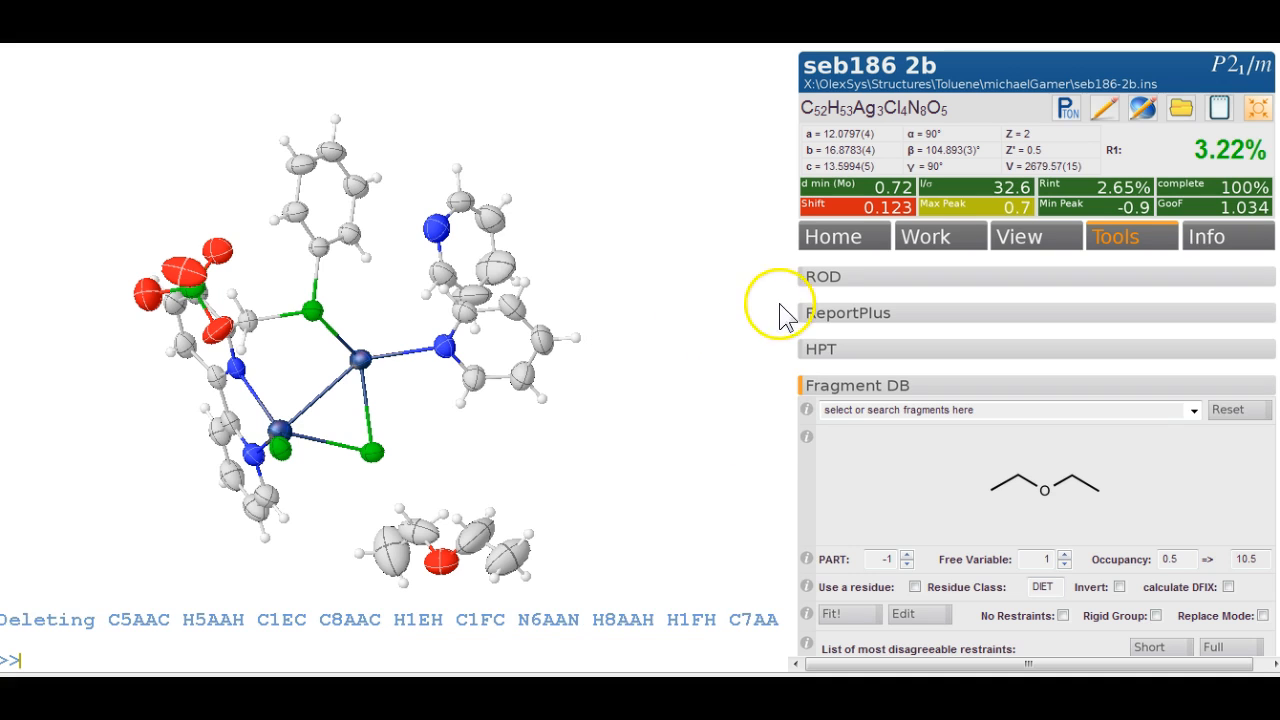
Turn on the solvent mask with mask updating in the refinement settings and refine the structure.
left_click(927, 248)
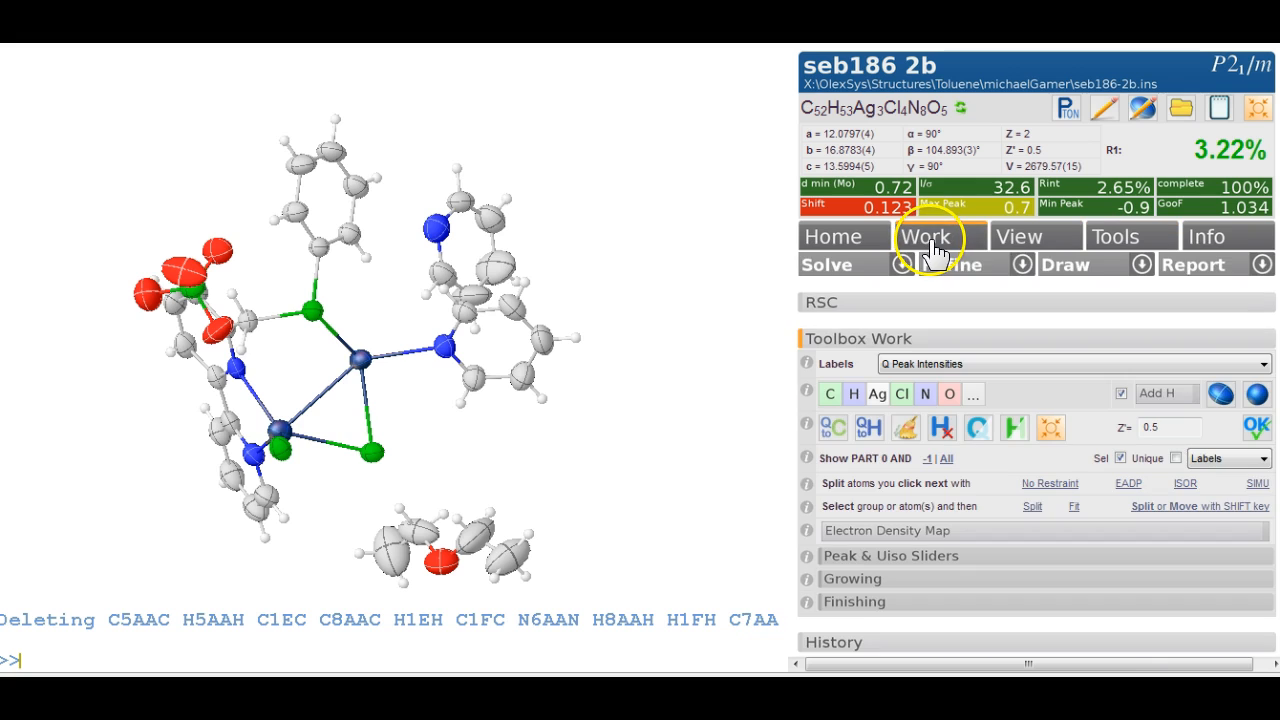
left_click(1022, 266)
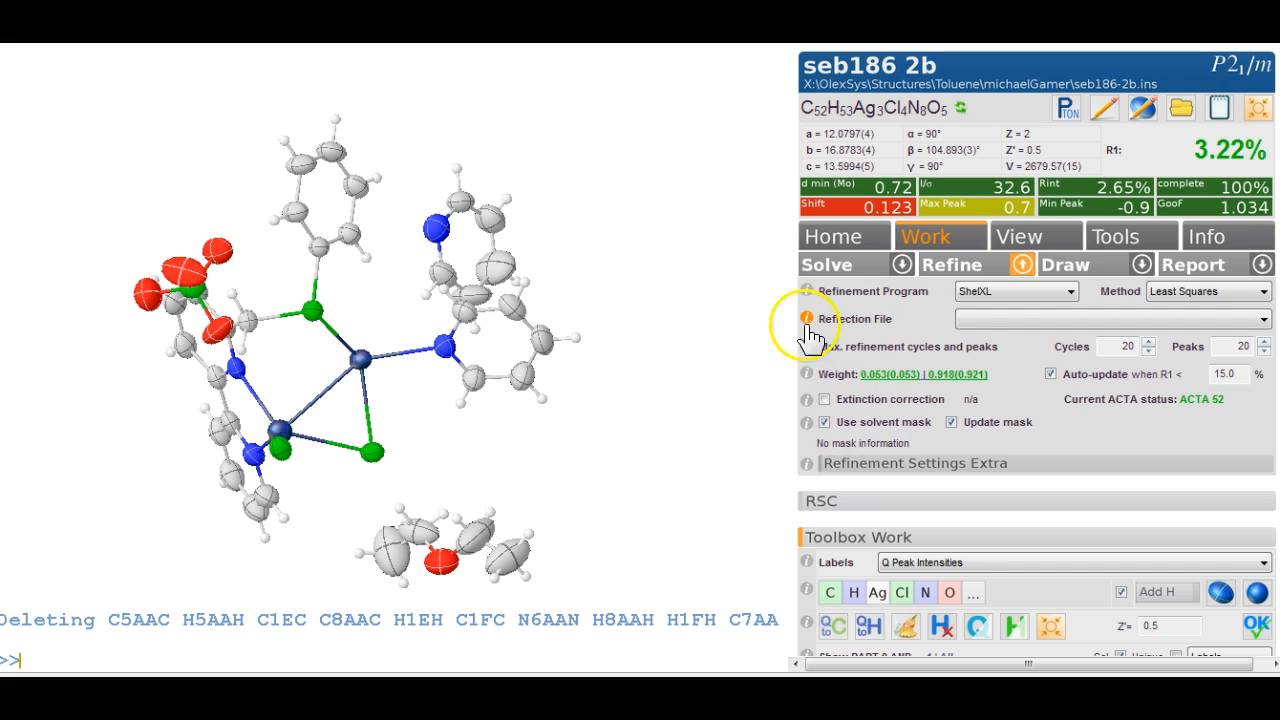
left_click(966, 268)
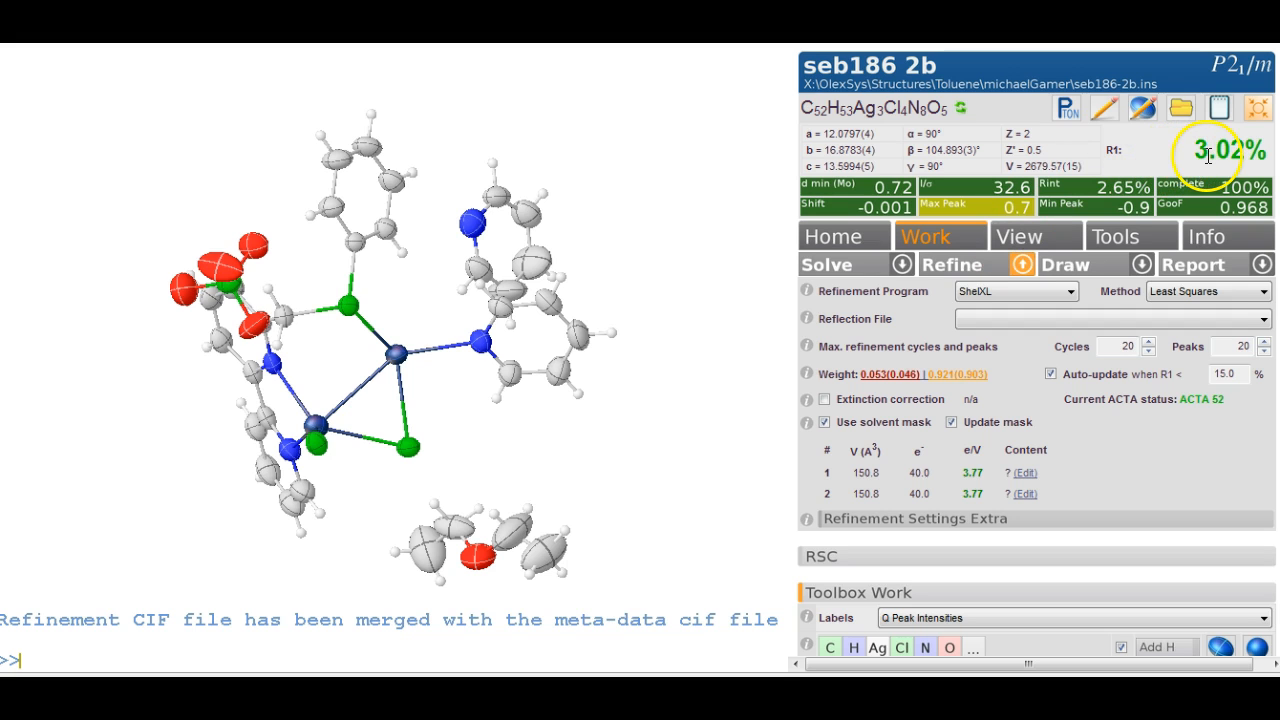
Select the whole free pyridine solvent ring and query its formula and electron count with the info command.
left_click_drag(697, 418, 589, 310)
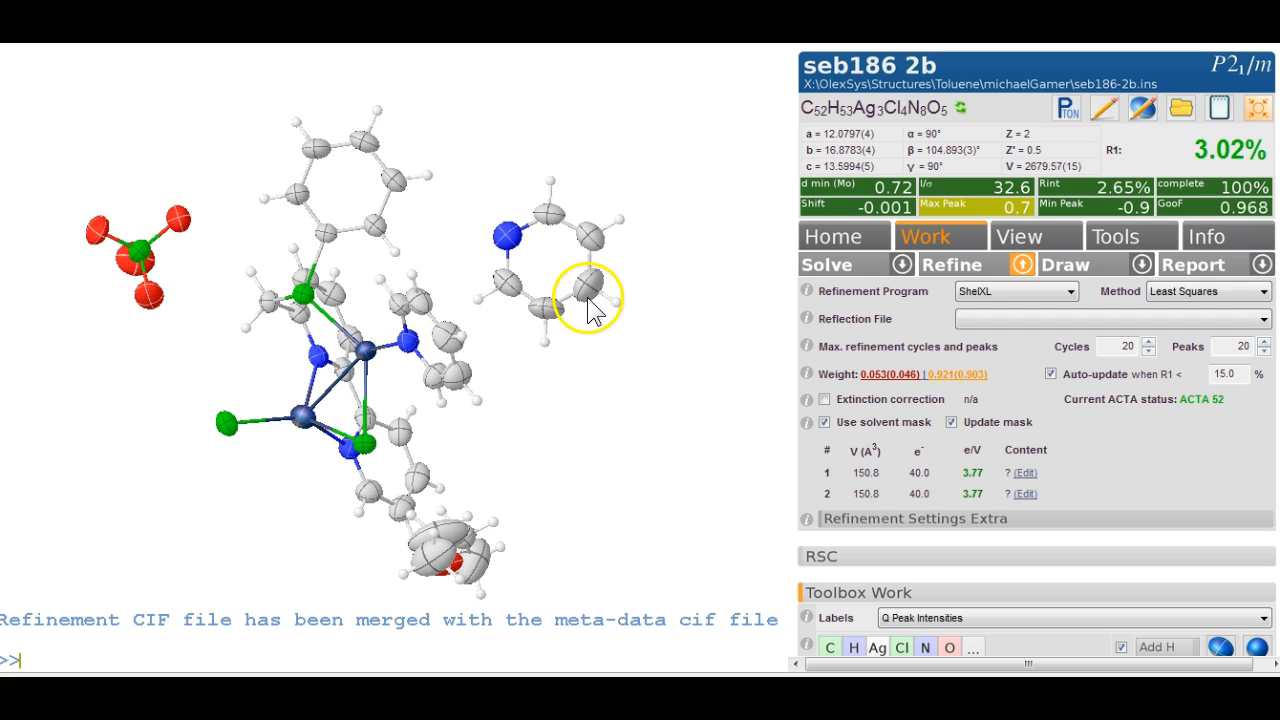
double_click(590, 295)
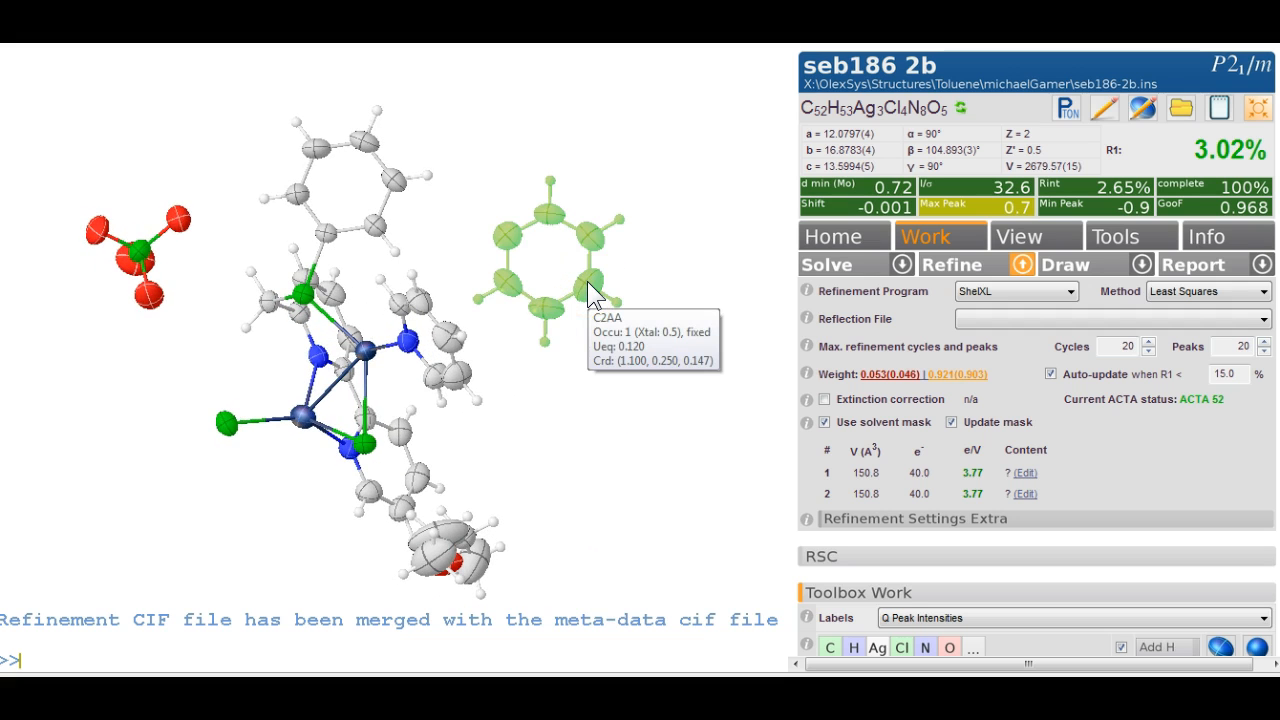
left_click(599, 294)
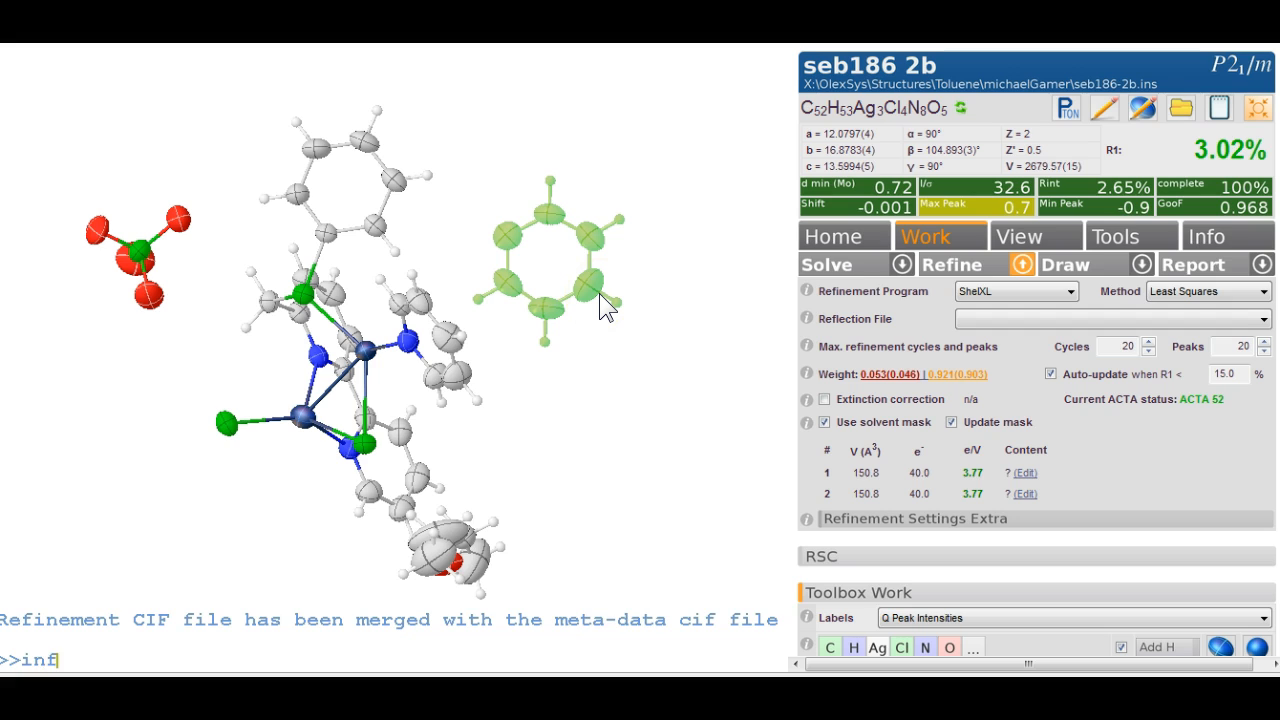
type("o")
key("Return")
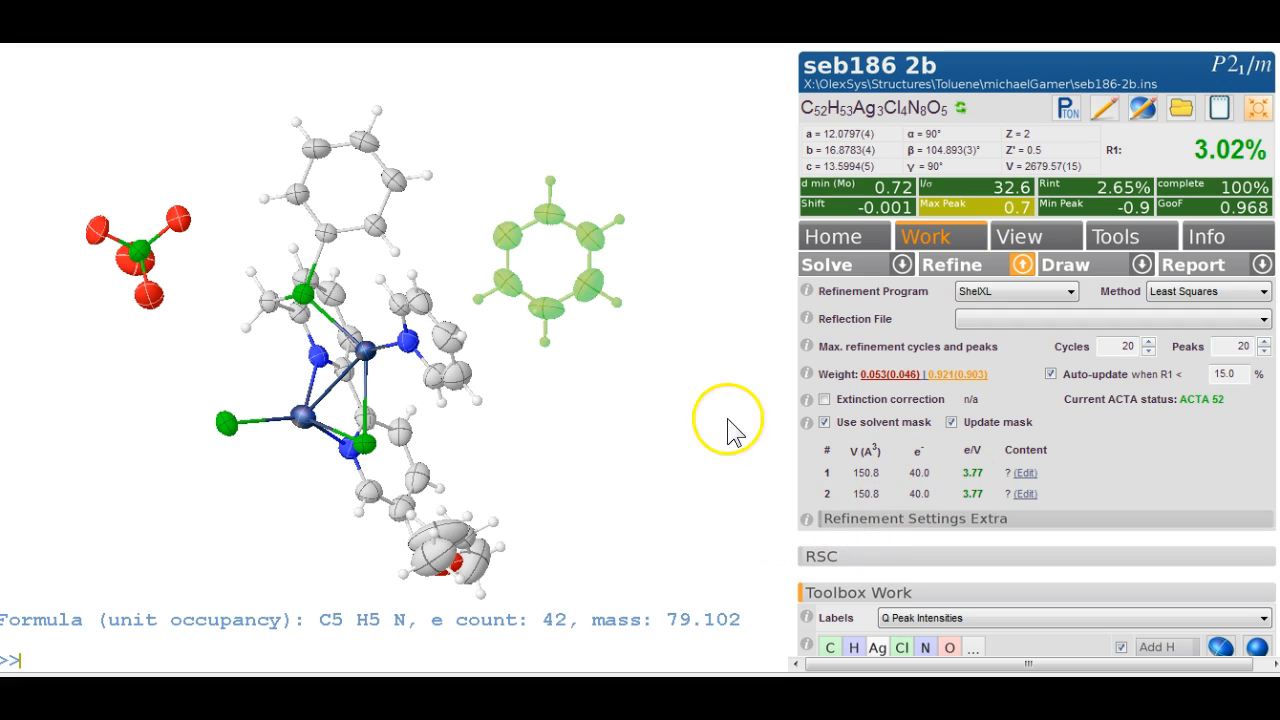
Deselect the solvent ring and refine the structure again with the solvent mask.
left_click(620, 399)
left_click_drag(623, 414, 452, 292)
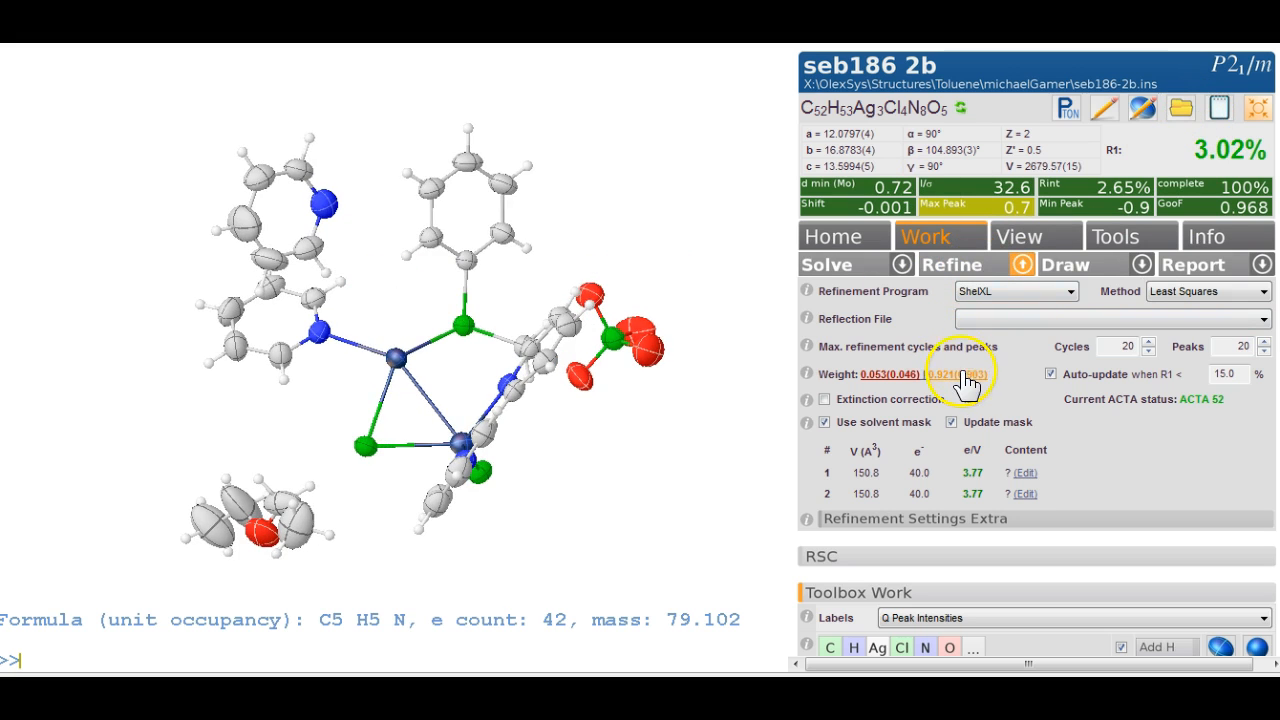
left_click(962, 263)
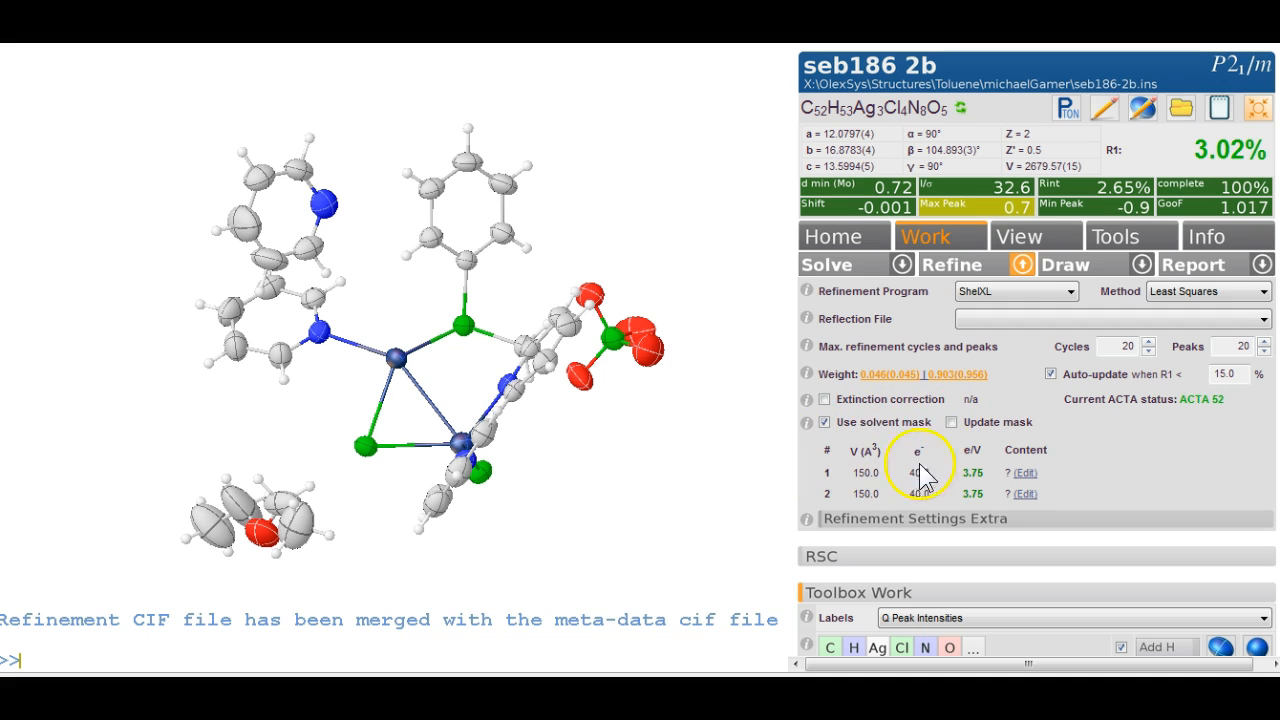
Set the content of solvent mask voids 1 and 2 to "1 pyridine" each and refine the structure.
left_click(1026, 473)
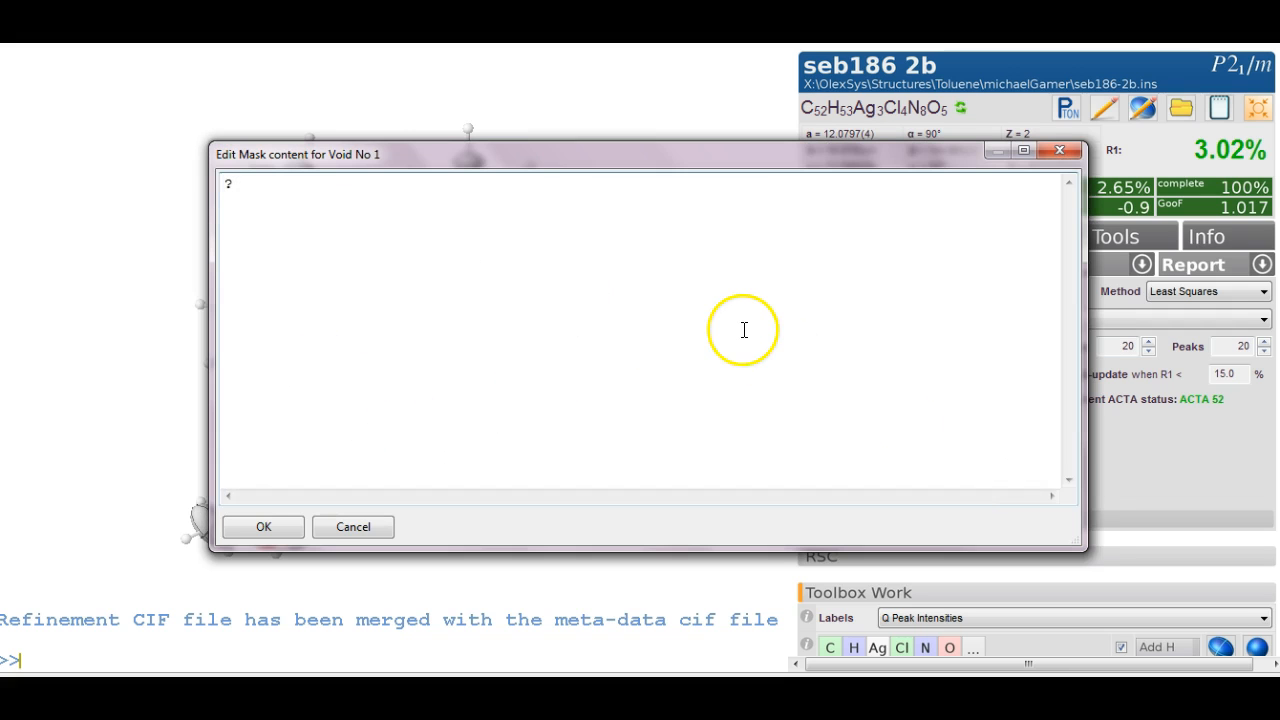
left_click(732, 319)
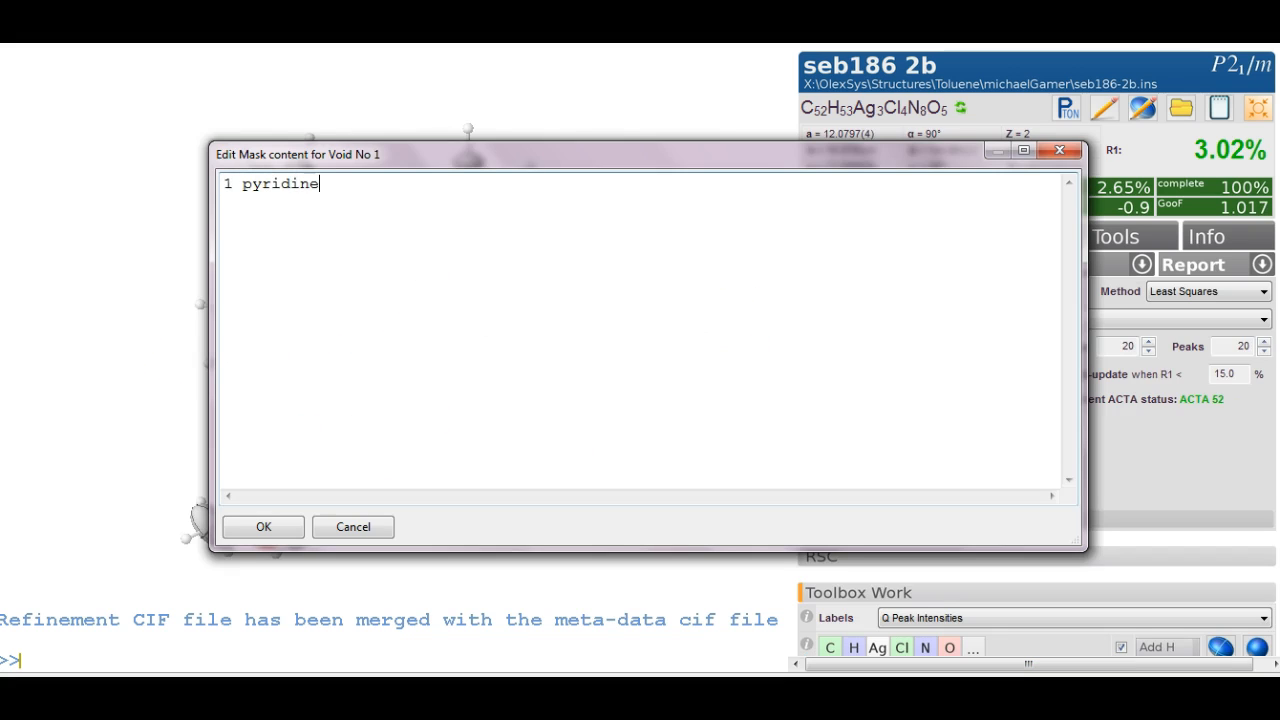
left_click(268, 527)
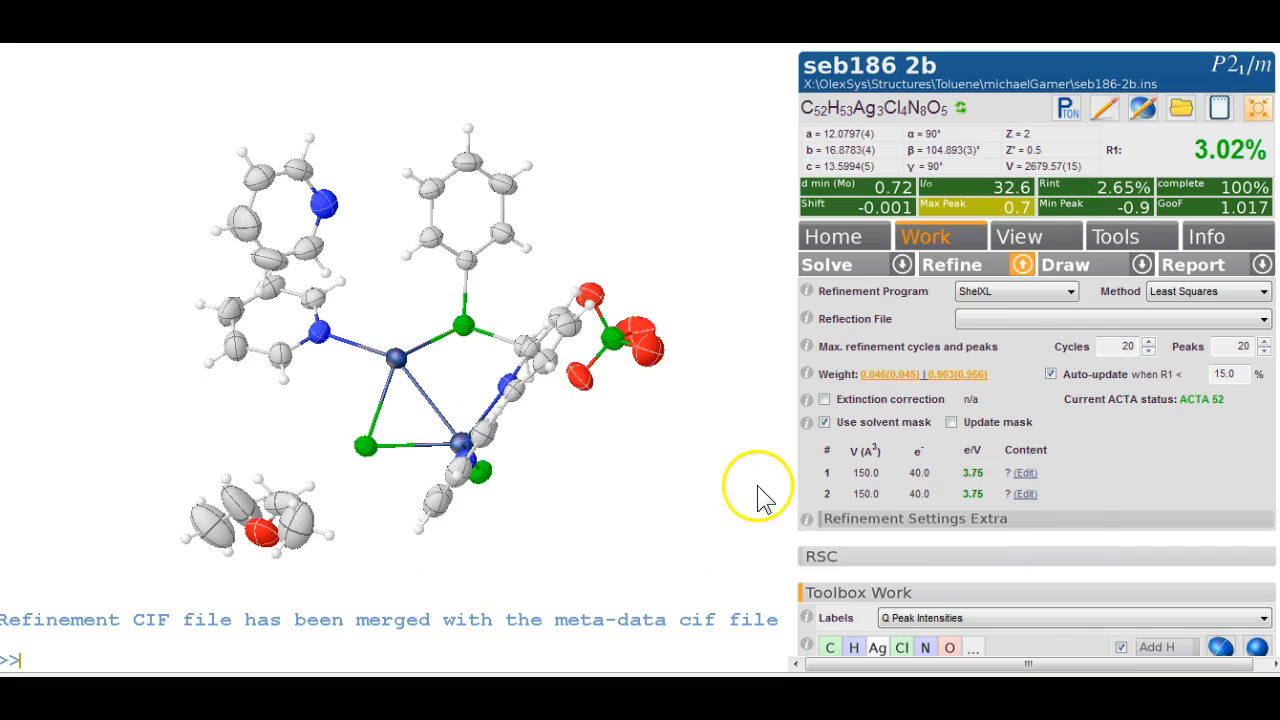
left_click(1026, 494)
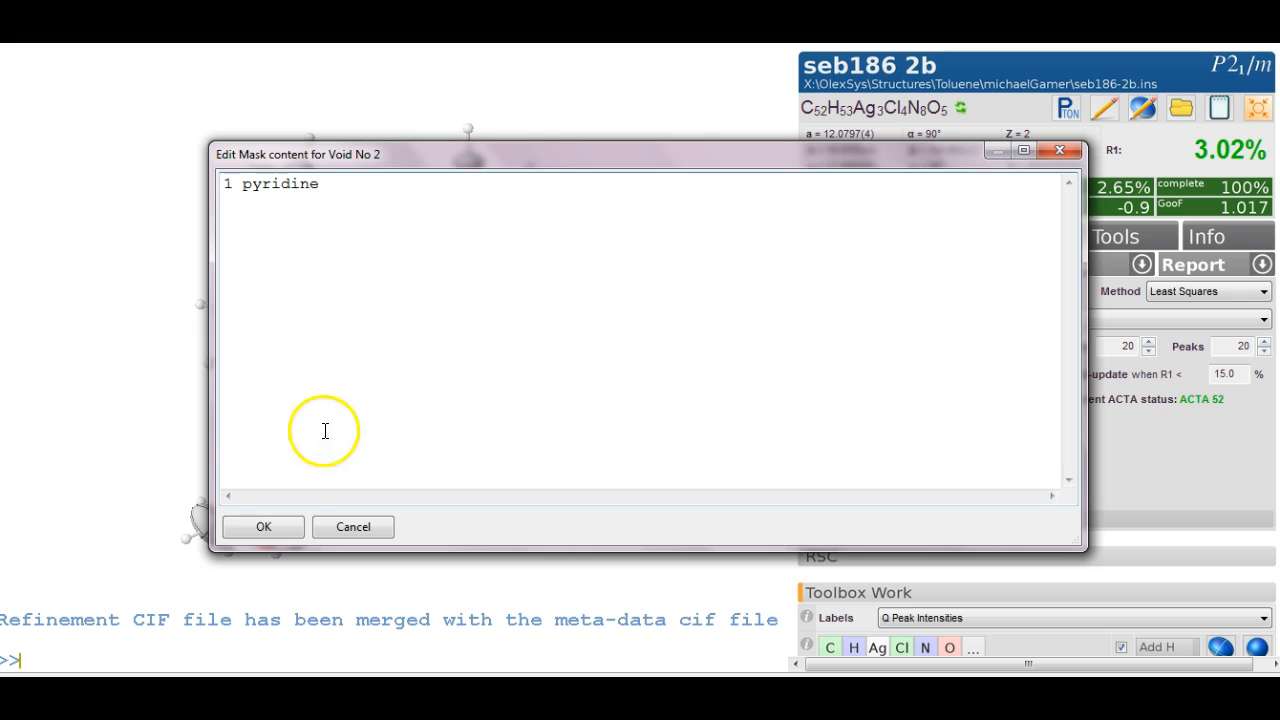
left_click(264, 527)
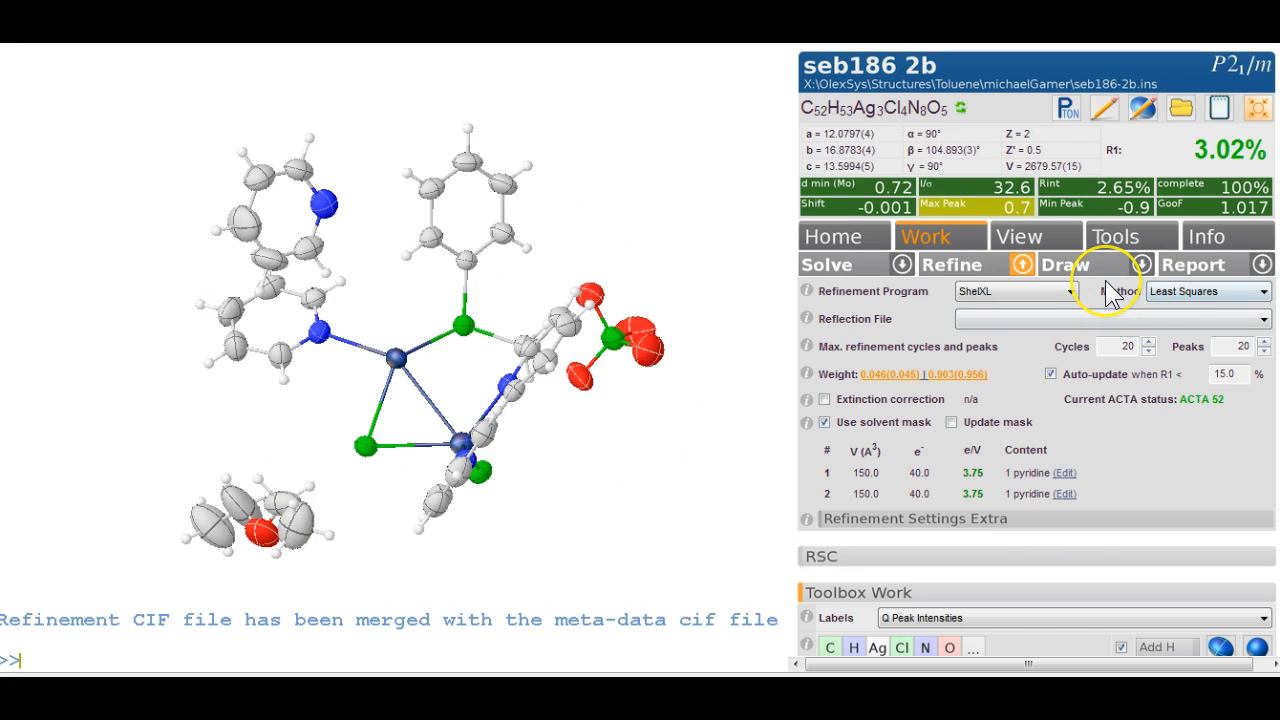
key("ctrl+r")
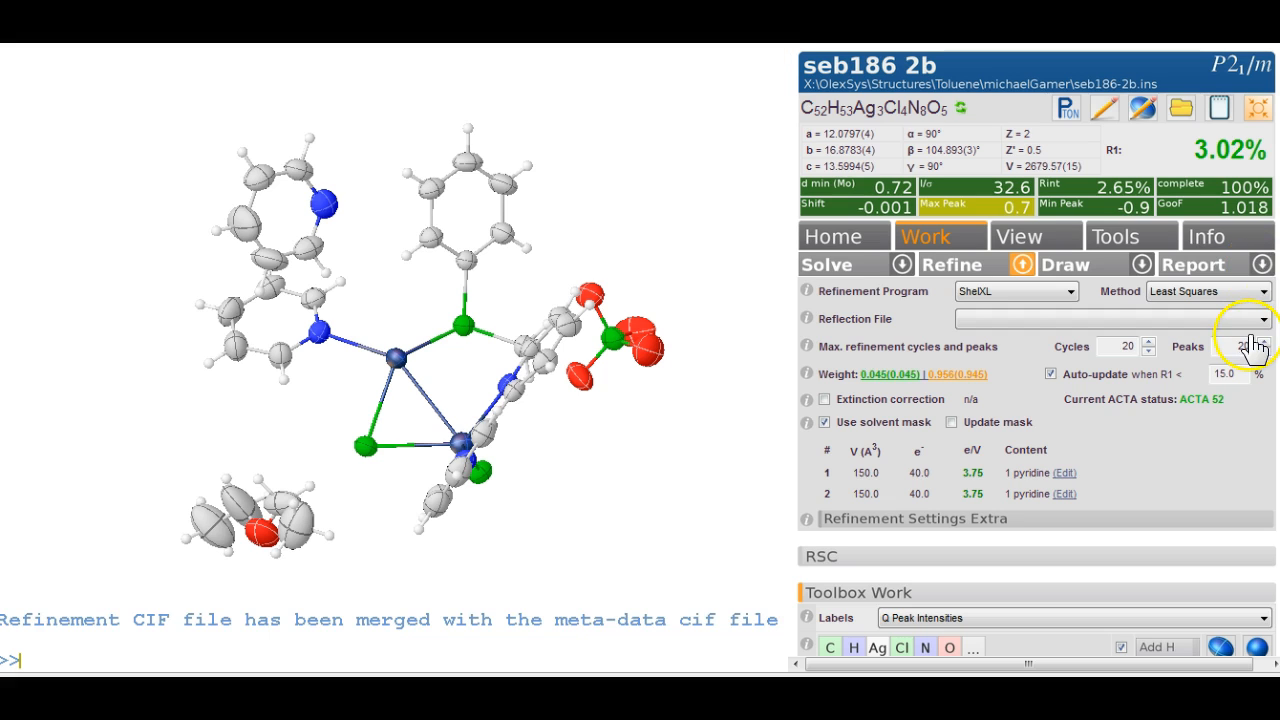
Open the CIF file seb186-2b.cif in Notepad from the report section and look through its contents.
left_click(1260, 266)
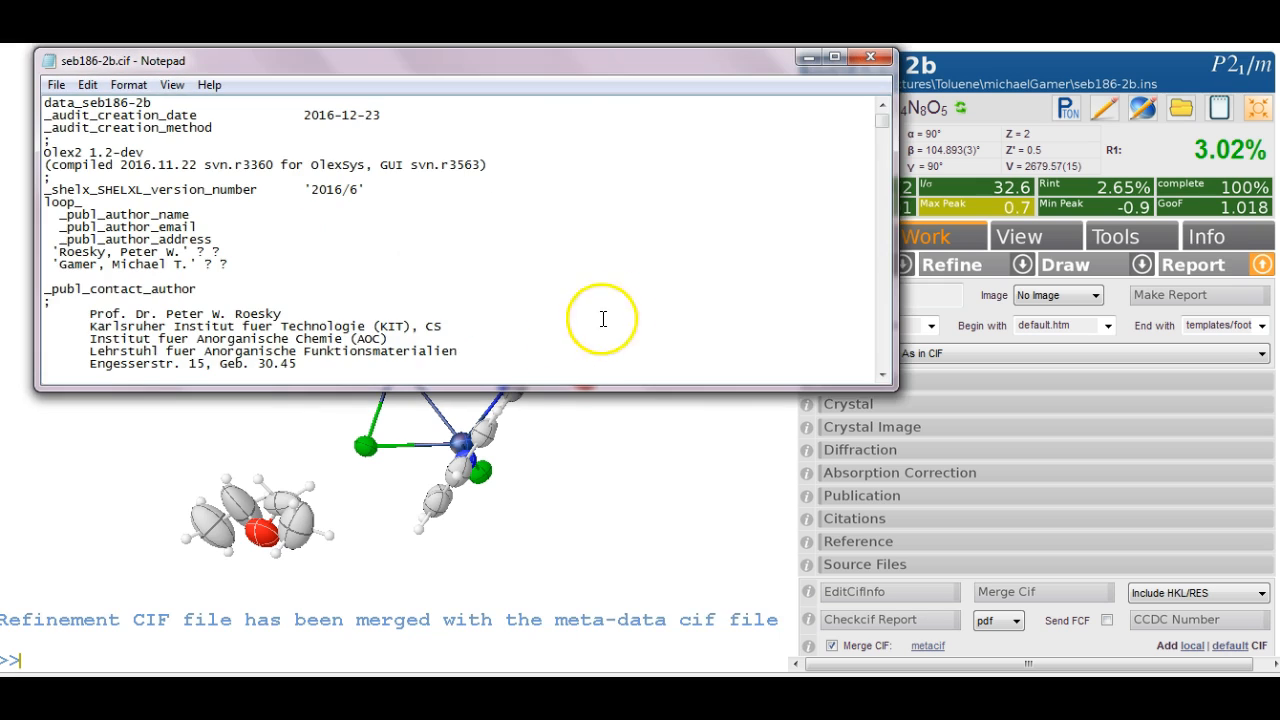
left_click_drag(886, 120, 842, 393)
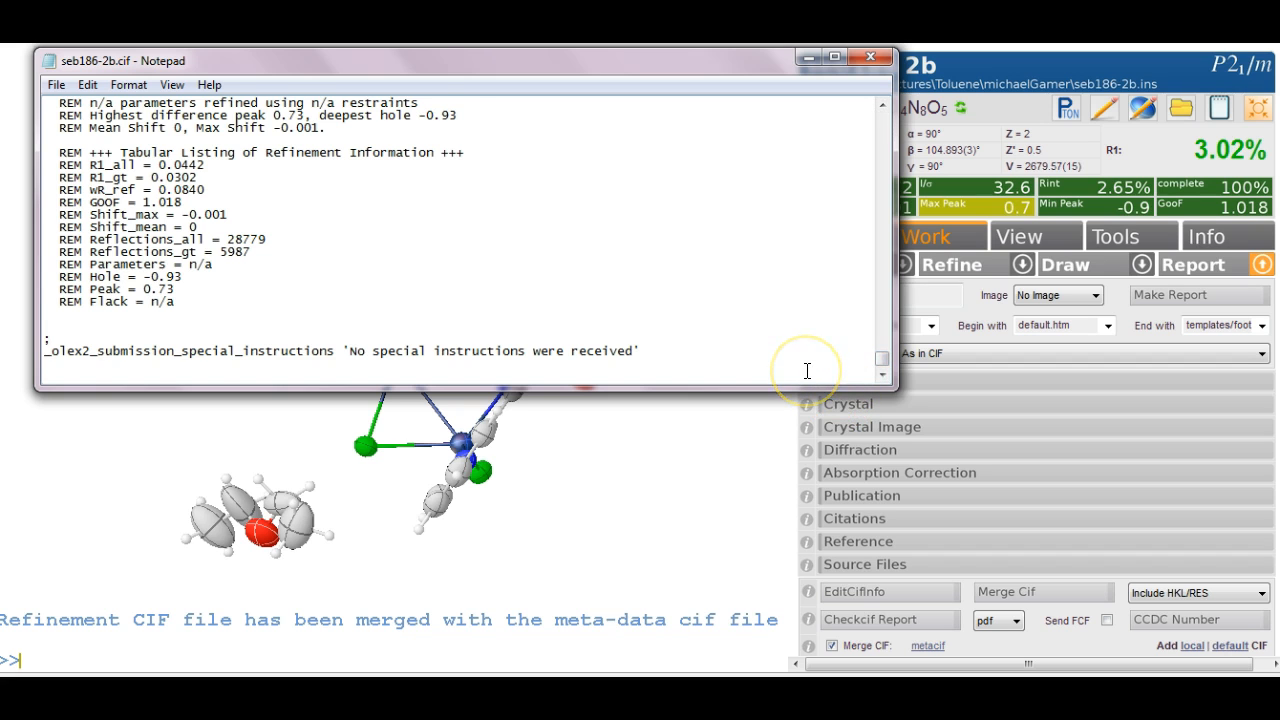
scroll(807, 371, "up", 7)
scroll(807, 371, "up", 20)
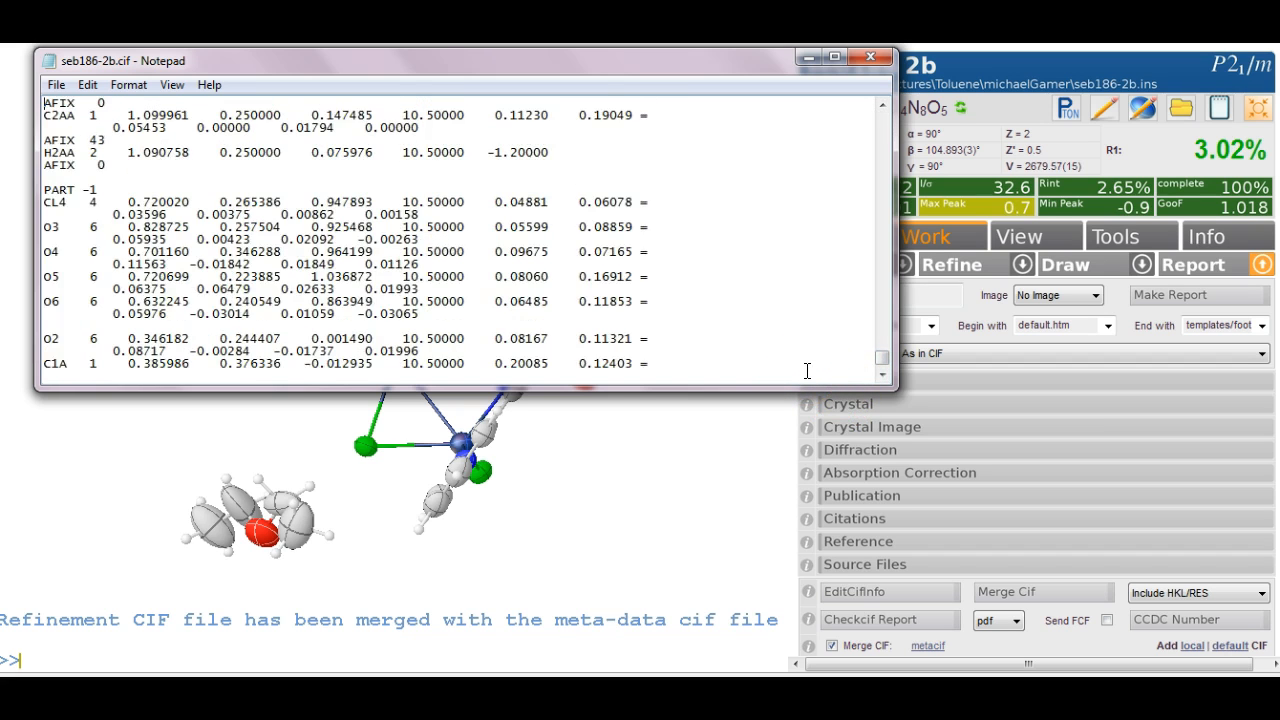
scroll(807, 371, "up", 15)
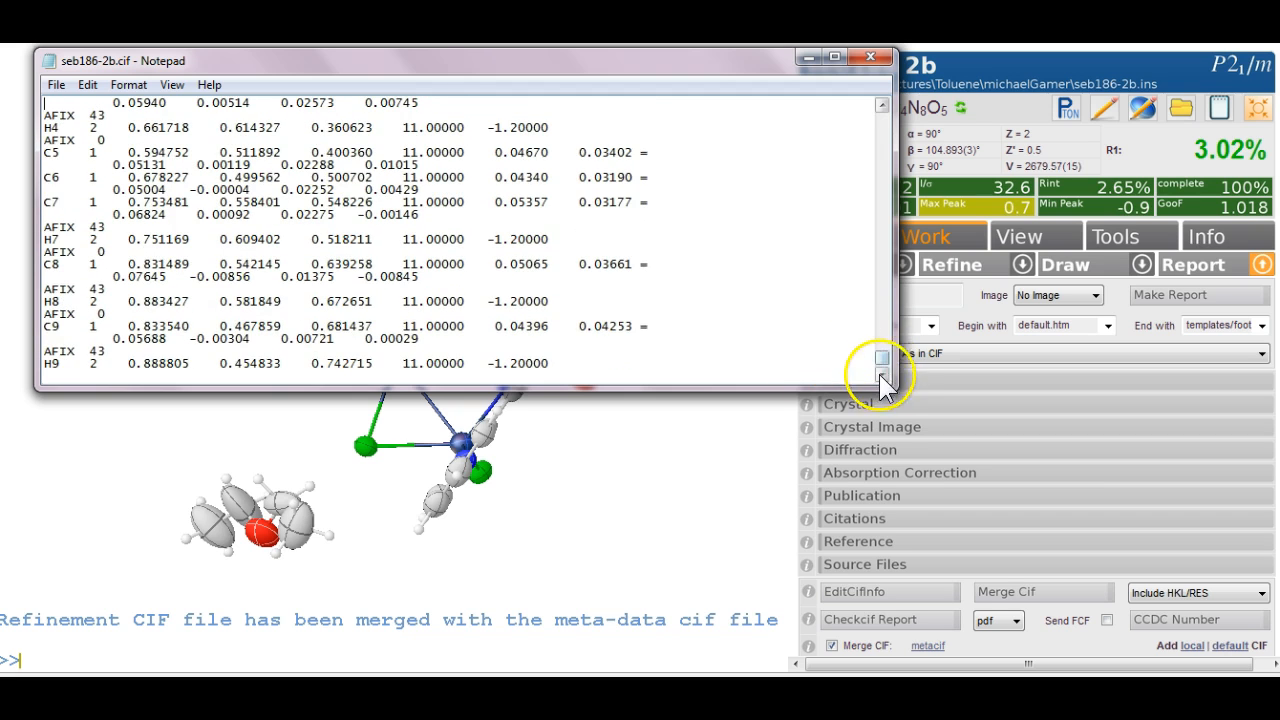
left_click_drag(883, 360, 884, 90)
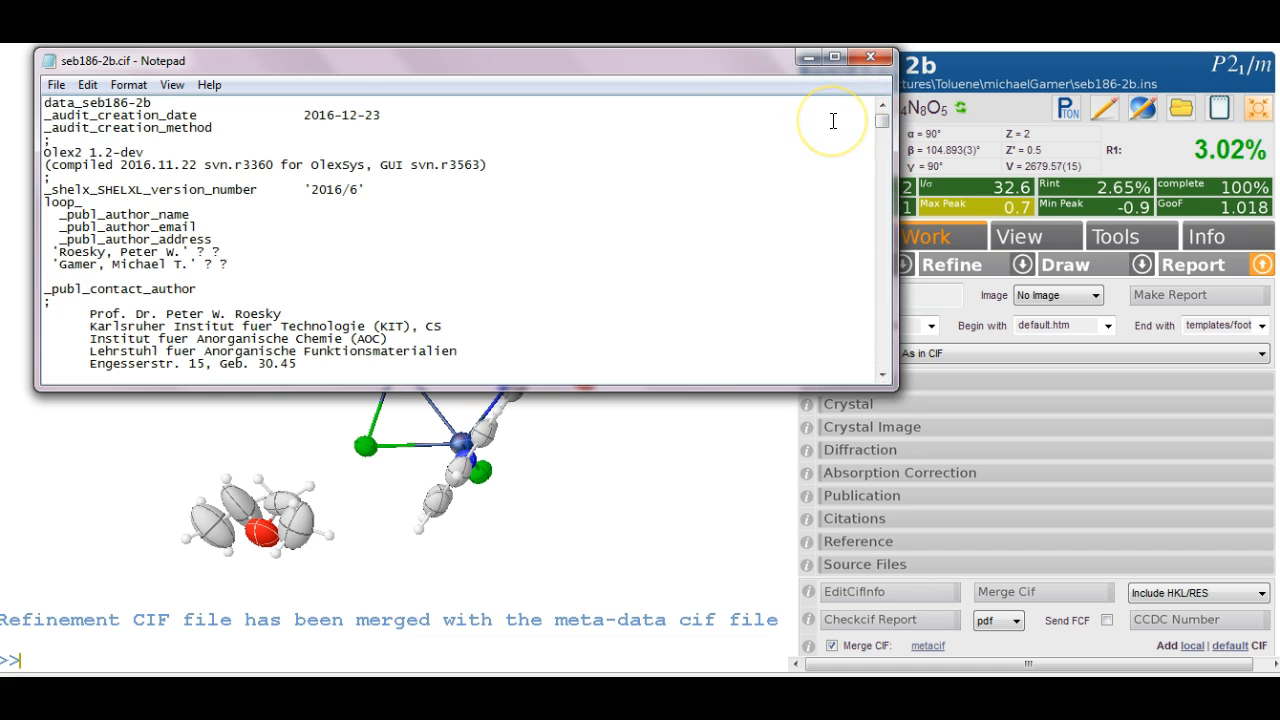
Search the CIF file for "smtbx" and read through the solvent mask void entries.
key("ctrl+f")
type("smt")
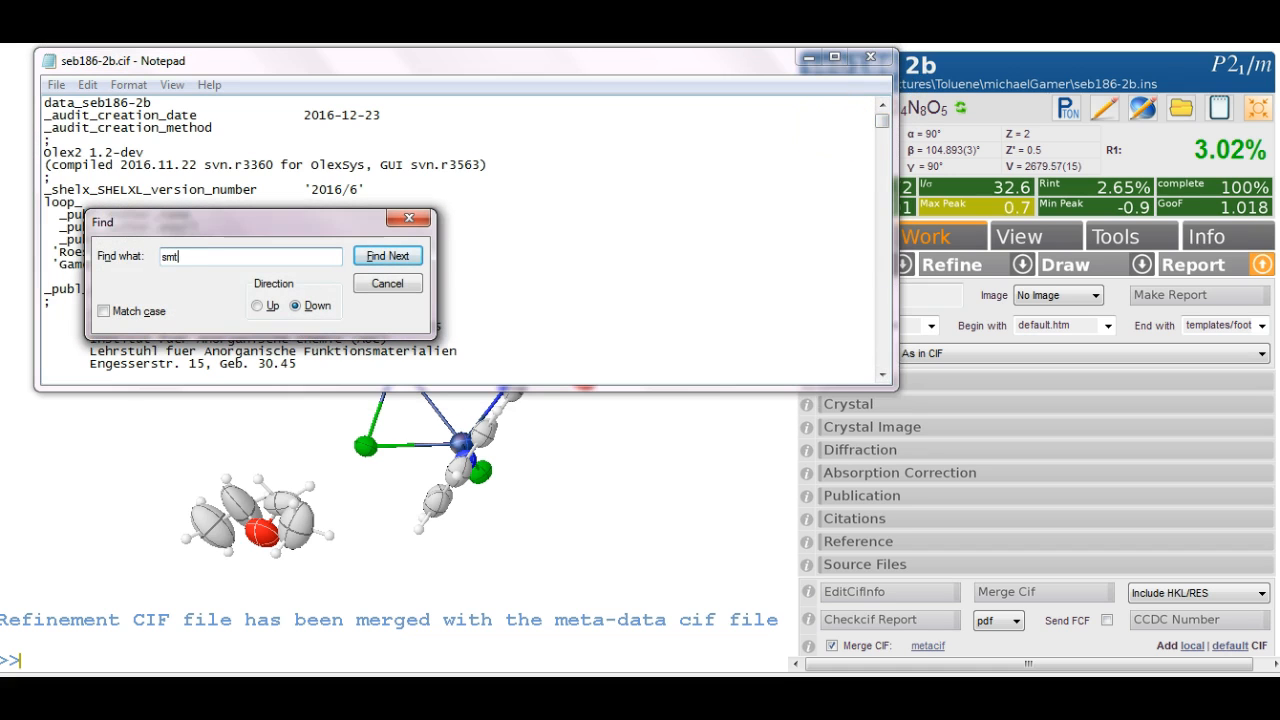
key("Return")
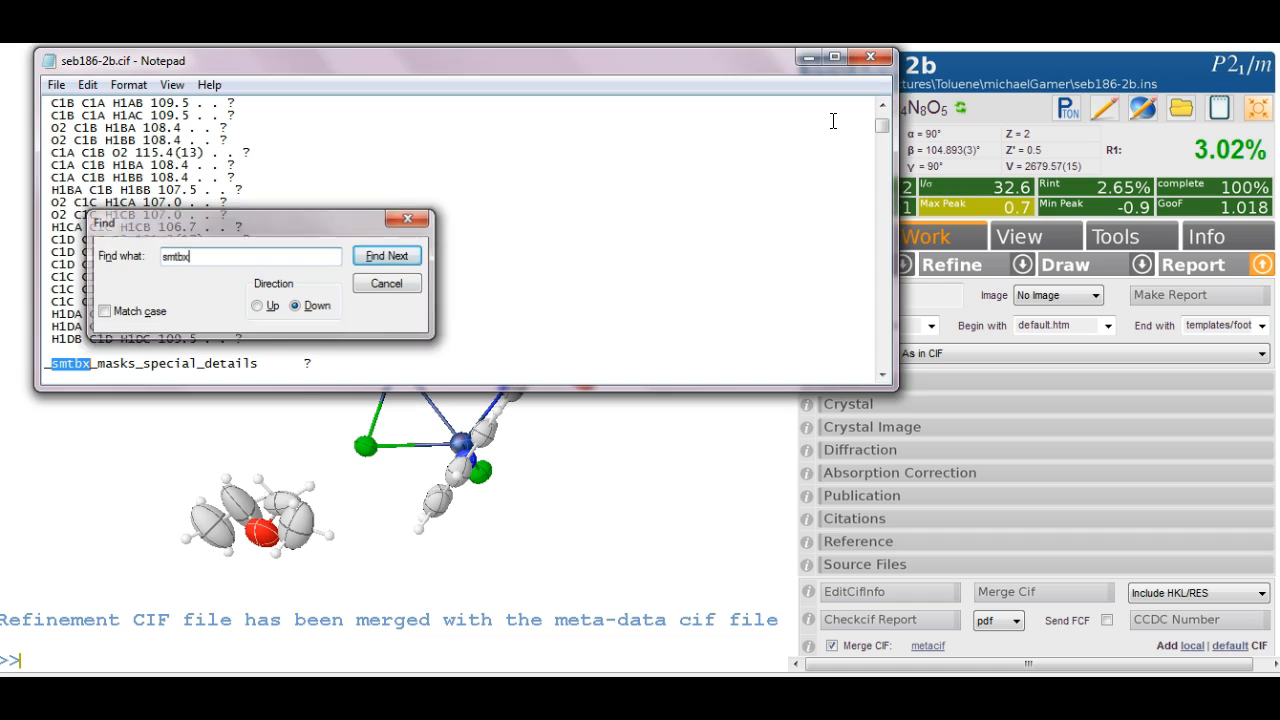
key("Escape")
key("Down")
key("Down")
key("Down")
key("Down")
key("Down")
key("Down")
key("Down")
key("Down")
key("Down")
key("Down")
key("Down")
key("Down")
key("Down")
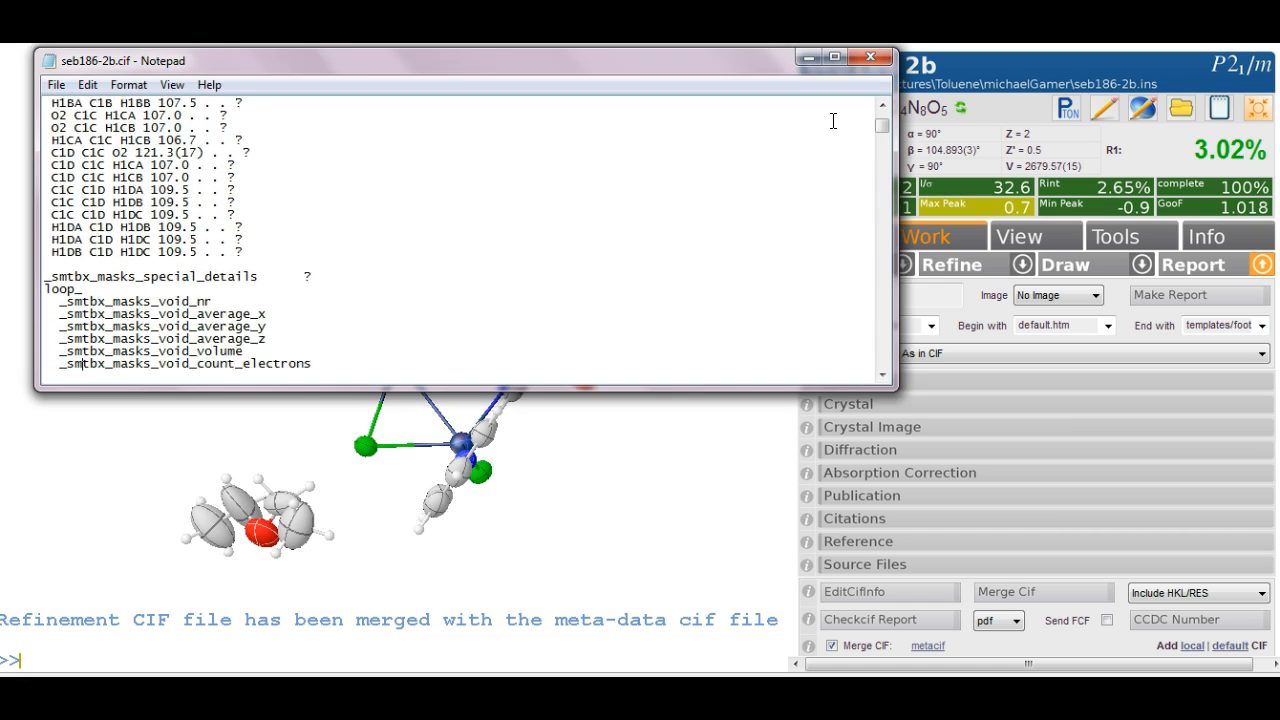
key("Down")
key("Down")
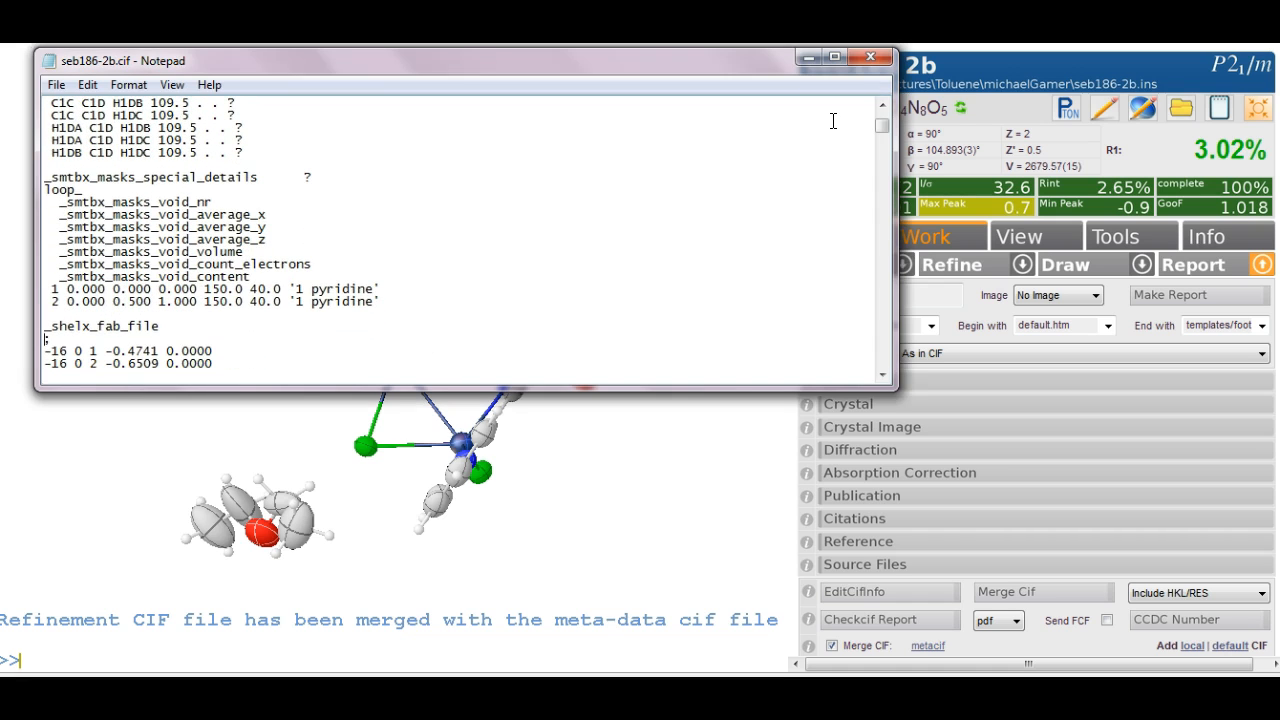
Highlight the _smtbx_masks_void_content line in the CIF file and close the file.
key("shift+Down")
key("Down")
key("shift+Down")
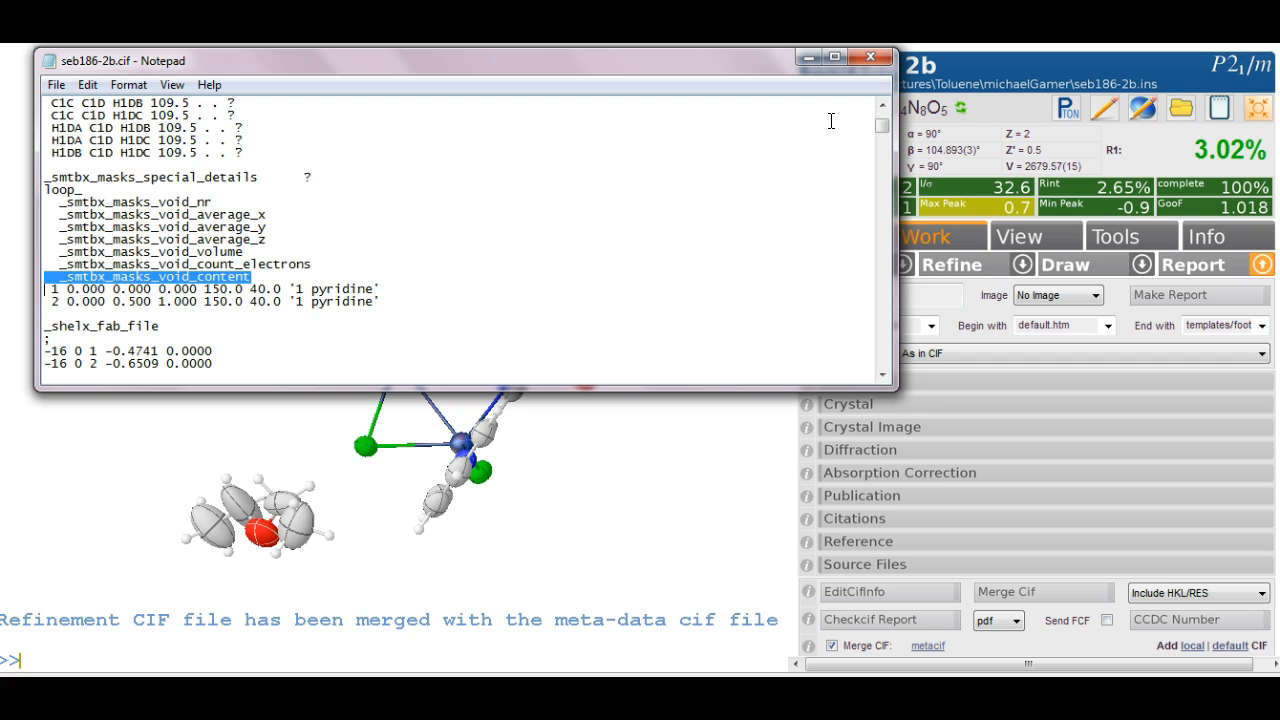
left_click(874, 60)
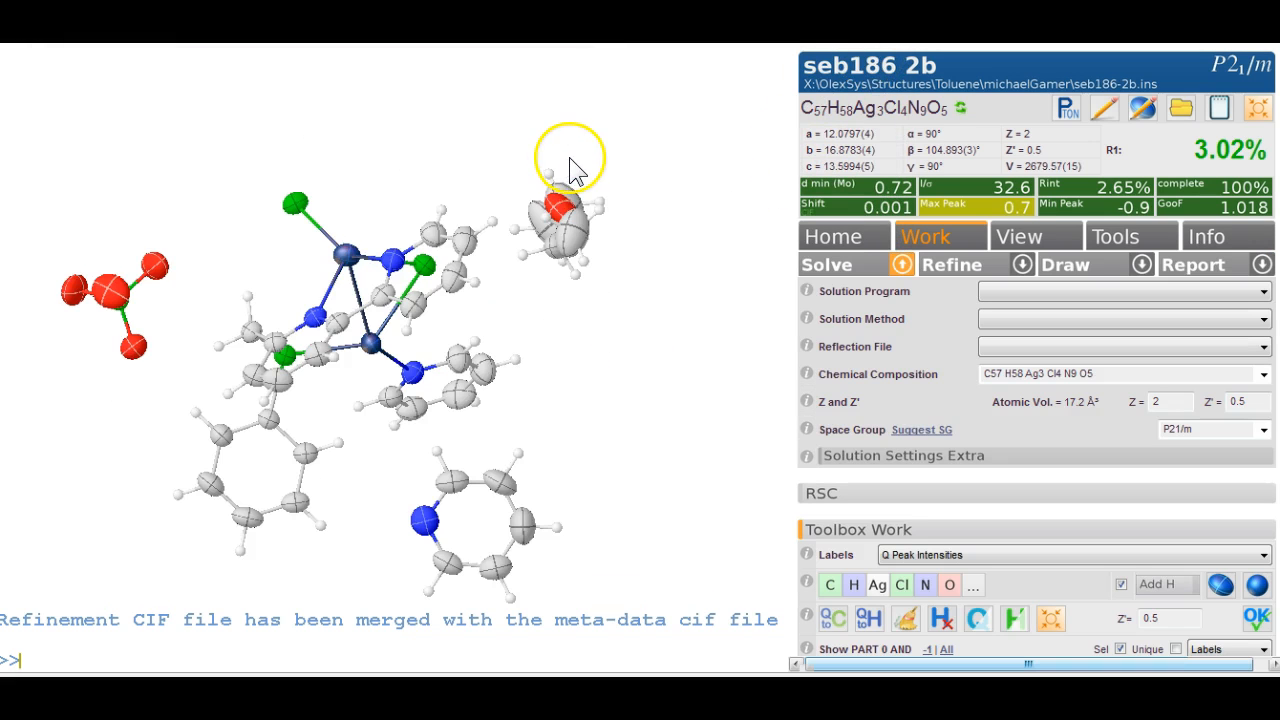
left_click_drag(569, 165, 514, 277)
left_click_drag(129, 186, 426, 273)
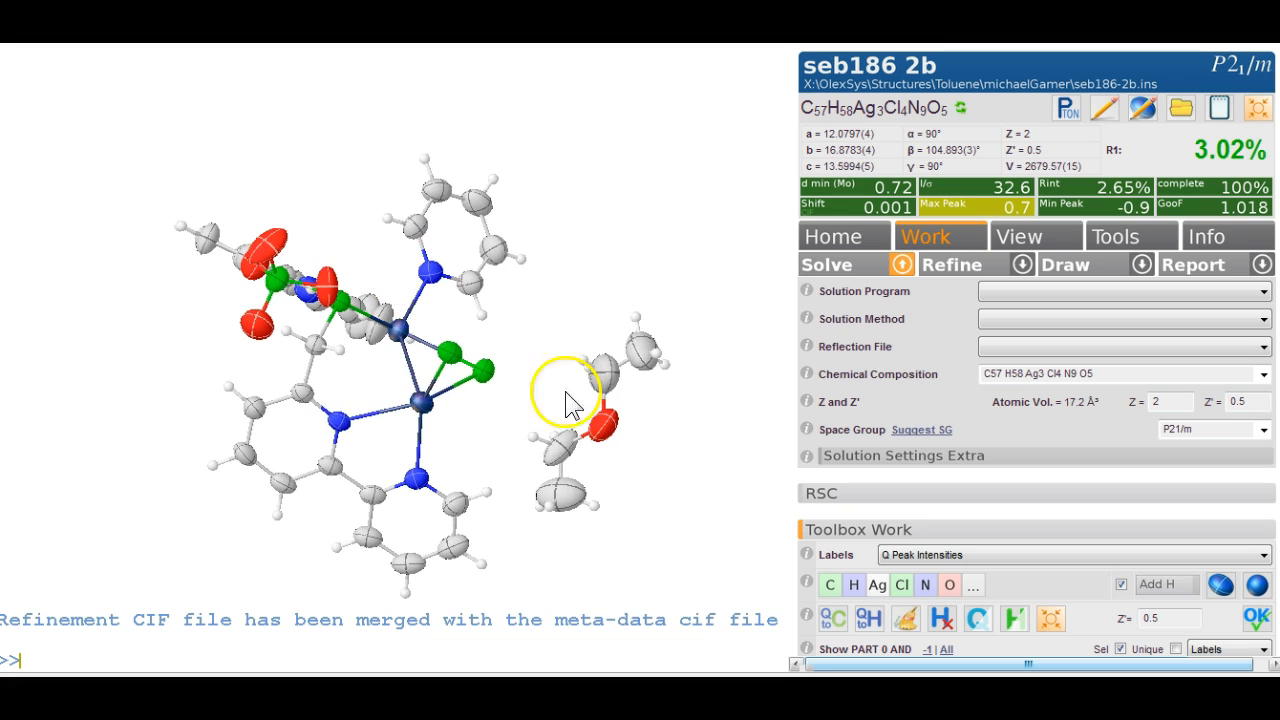
left_click_drag(619, 288, 443, 340)
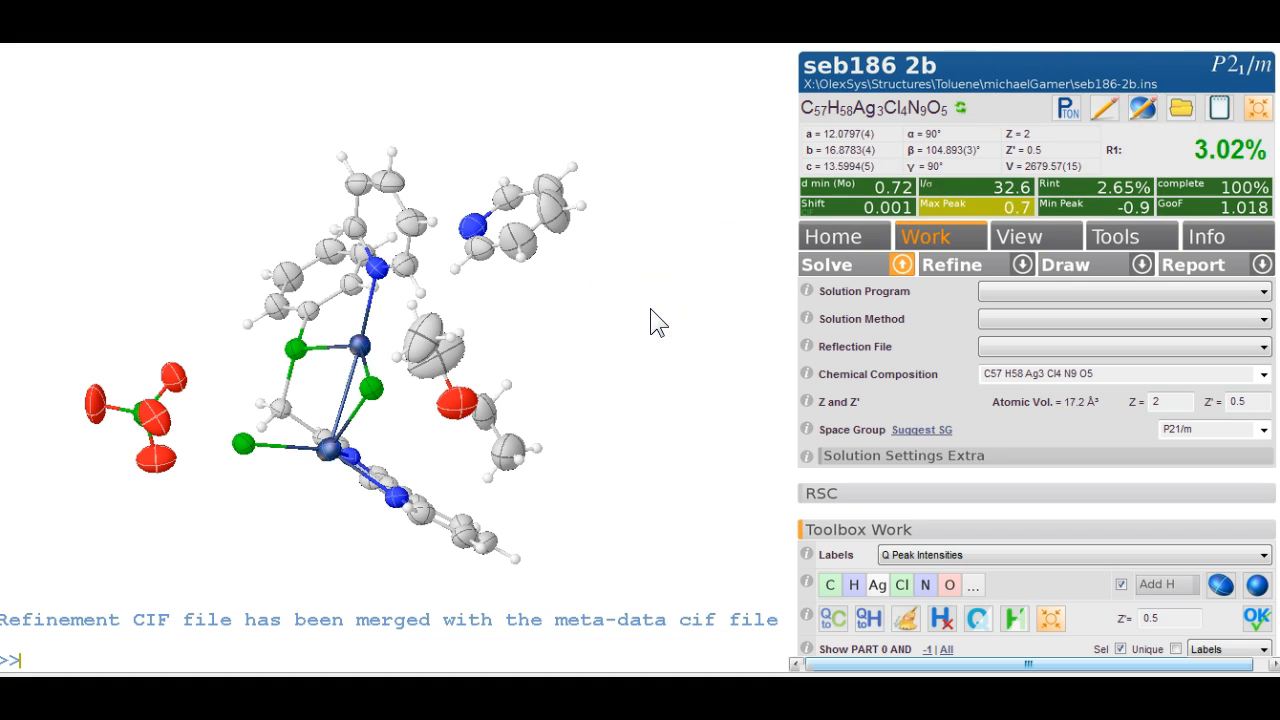
left_click_drag(651, 310, 419, 261)
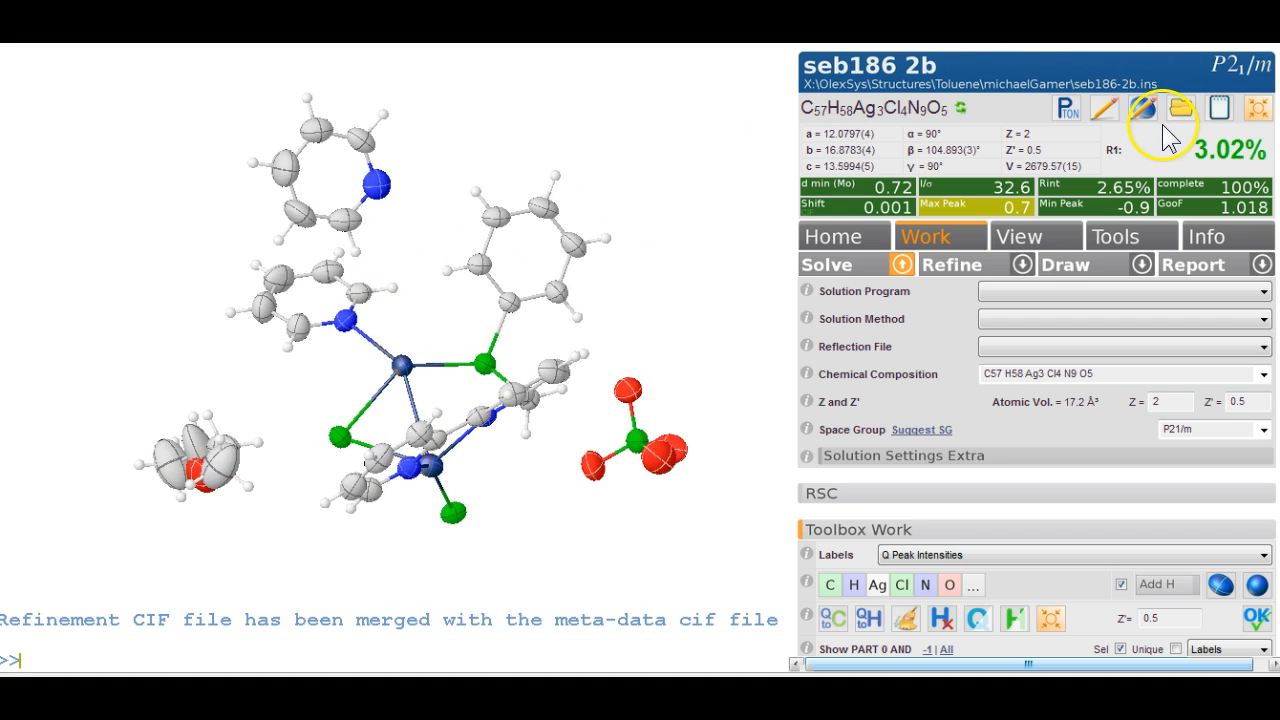